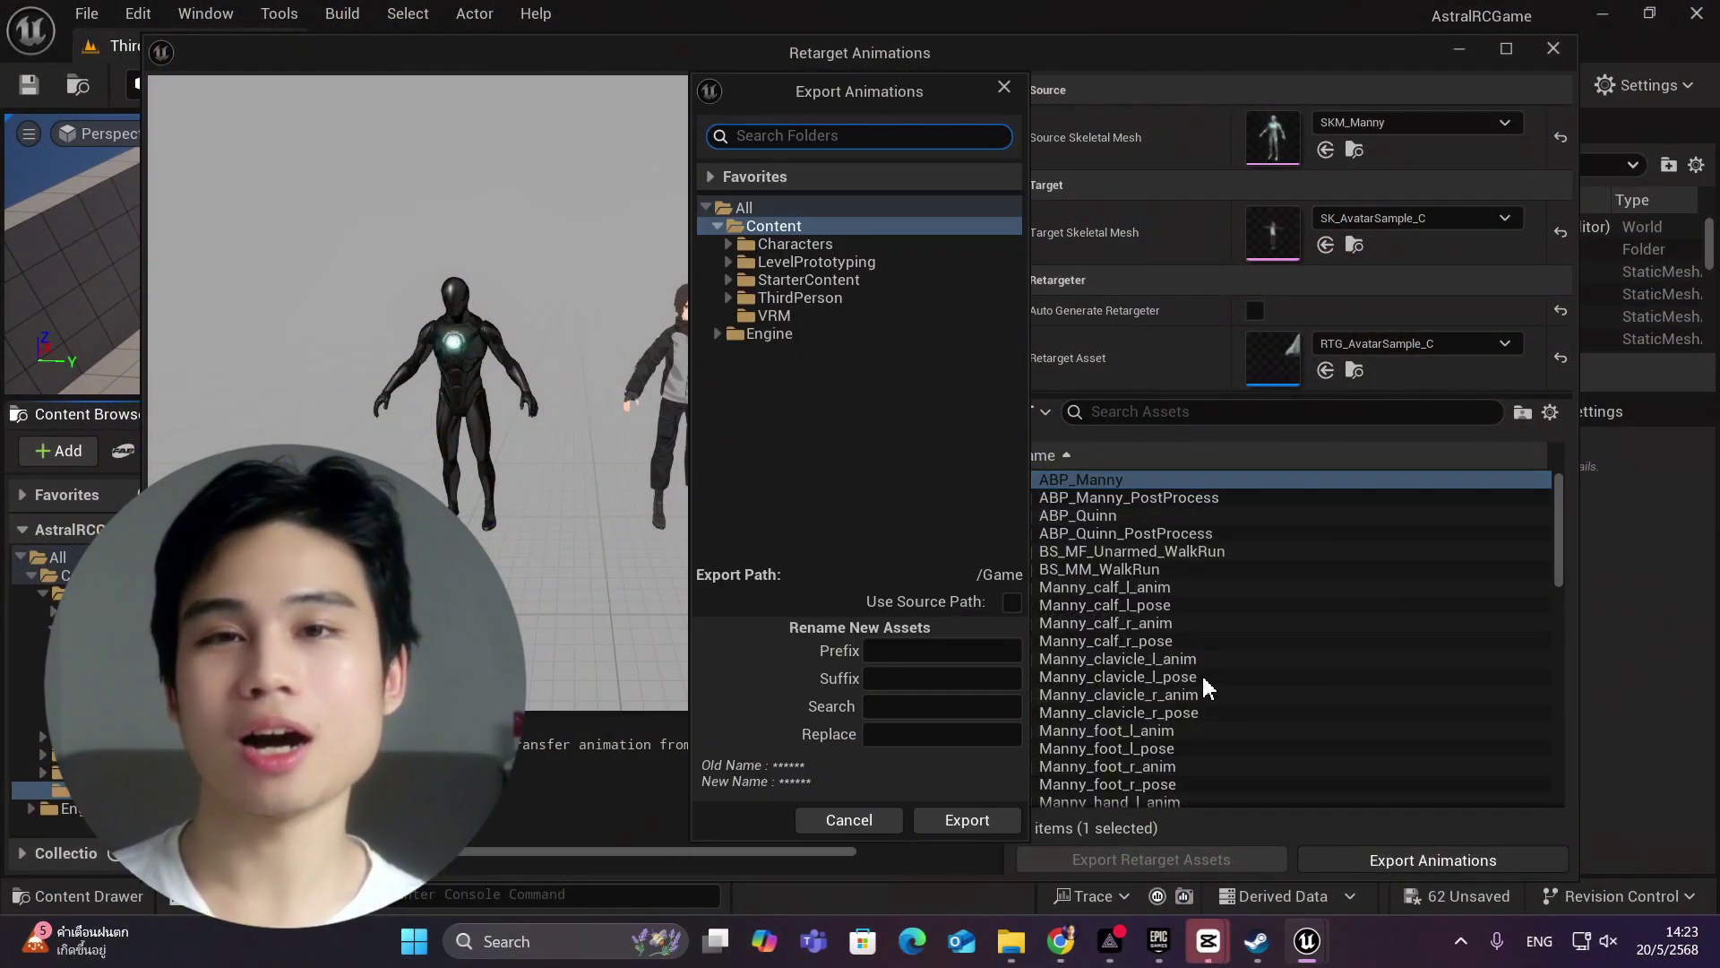
Step: In the workflow preview, add a new export folder under the VRM folder
right_click(838, 325)
left_click(887, 335)
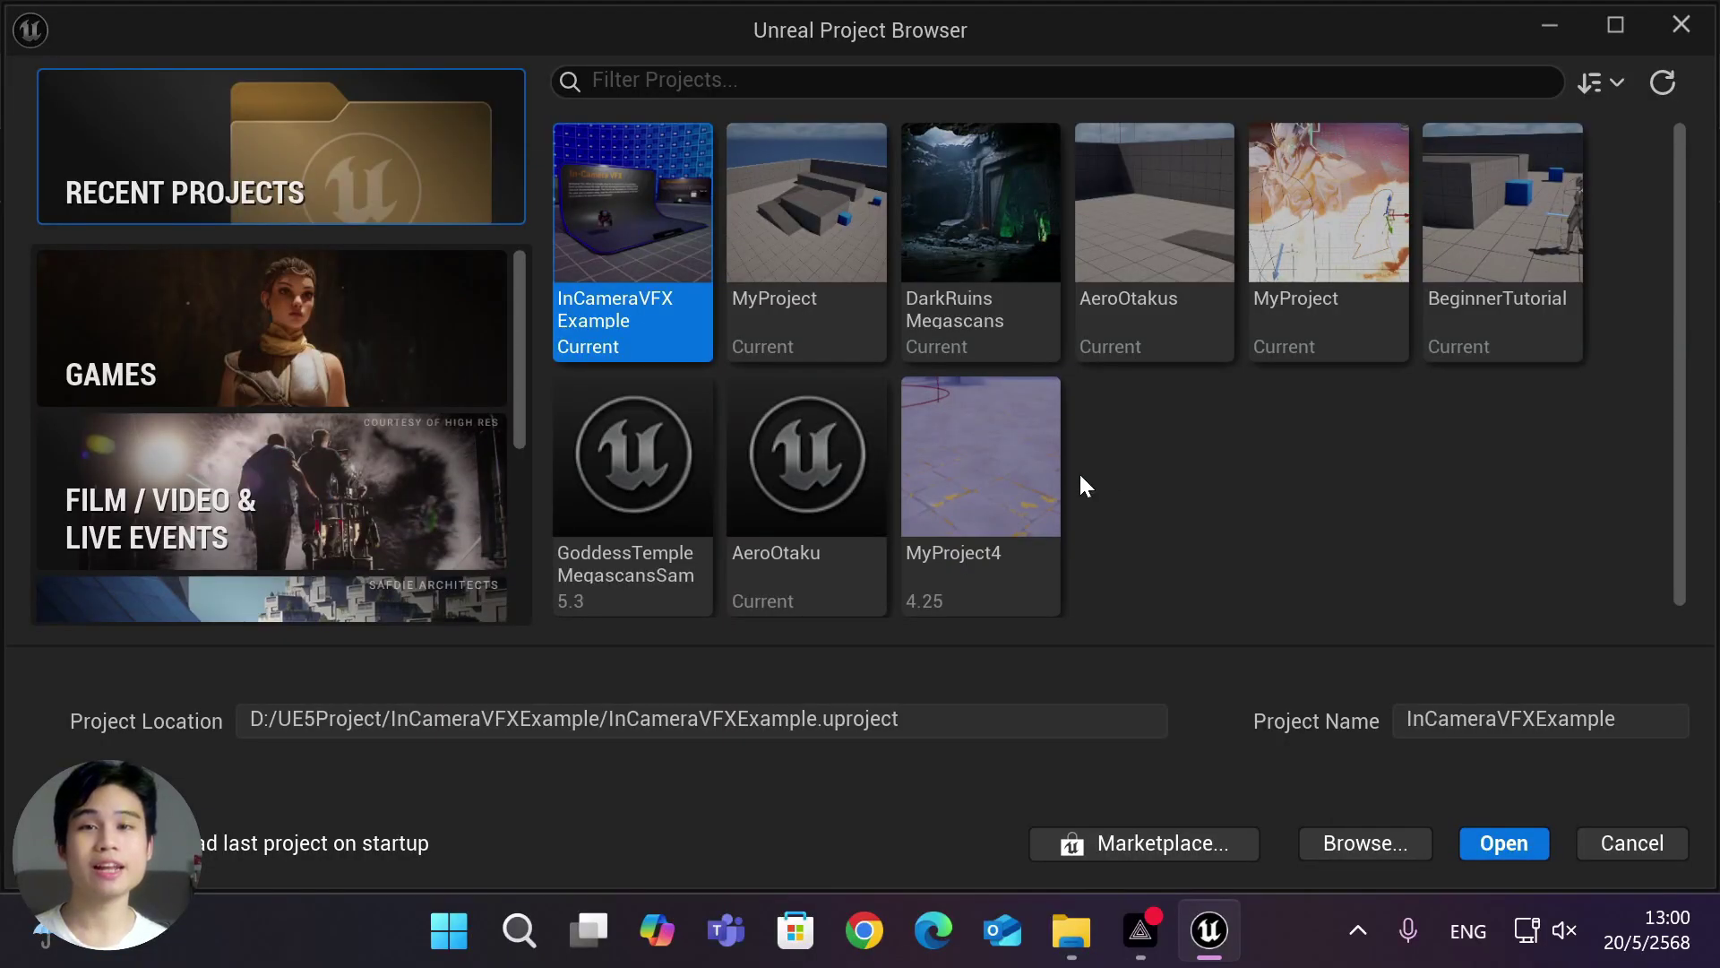
Step: Start a Games project from the Third Person template named AstralRCGame
left_click(400, 339)
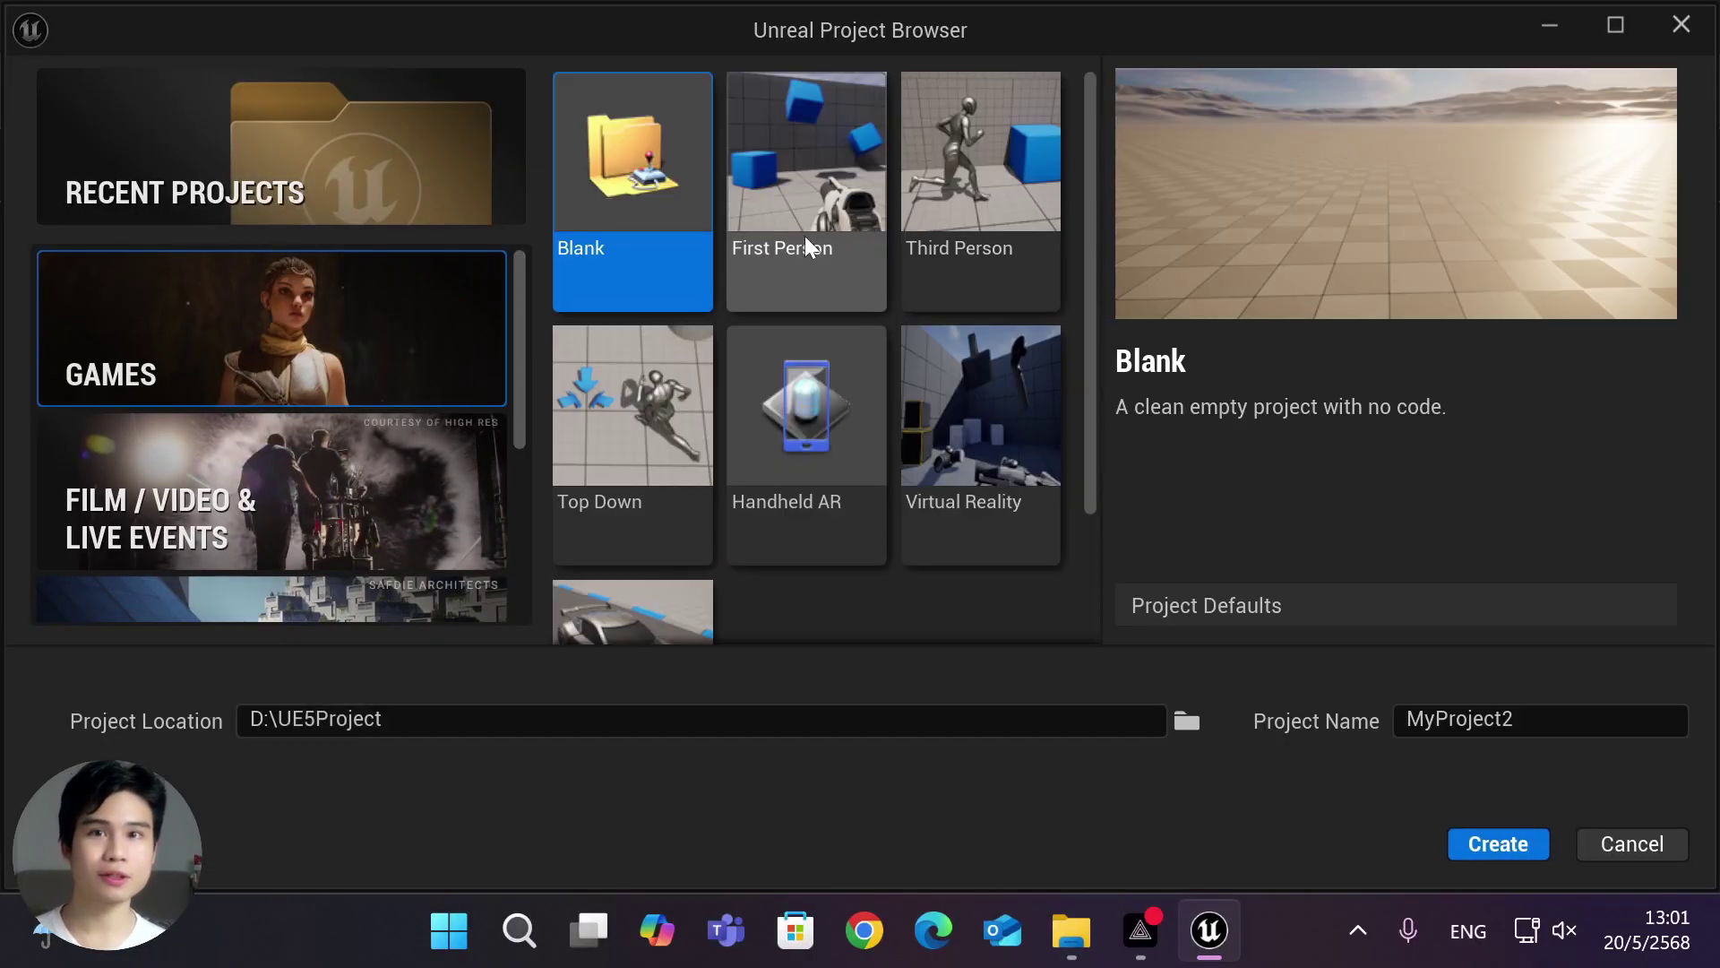
left_click(964, 215)
scroll(1138, 435, "down", 3)
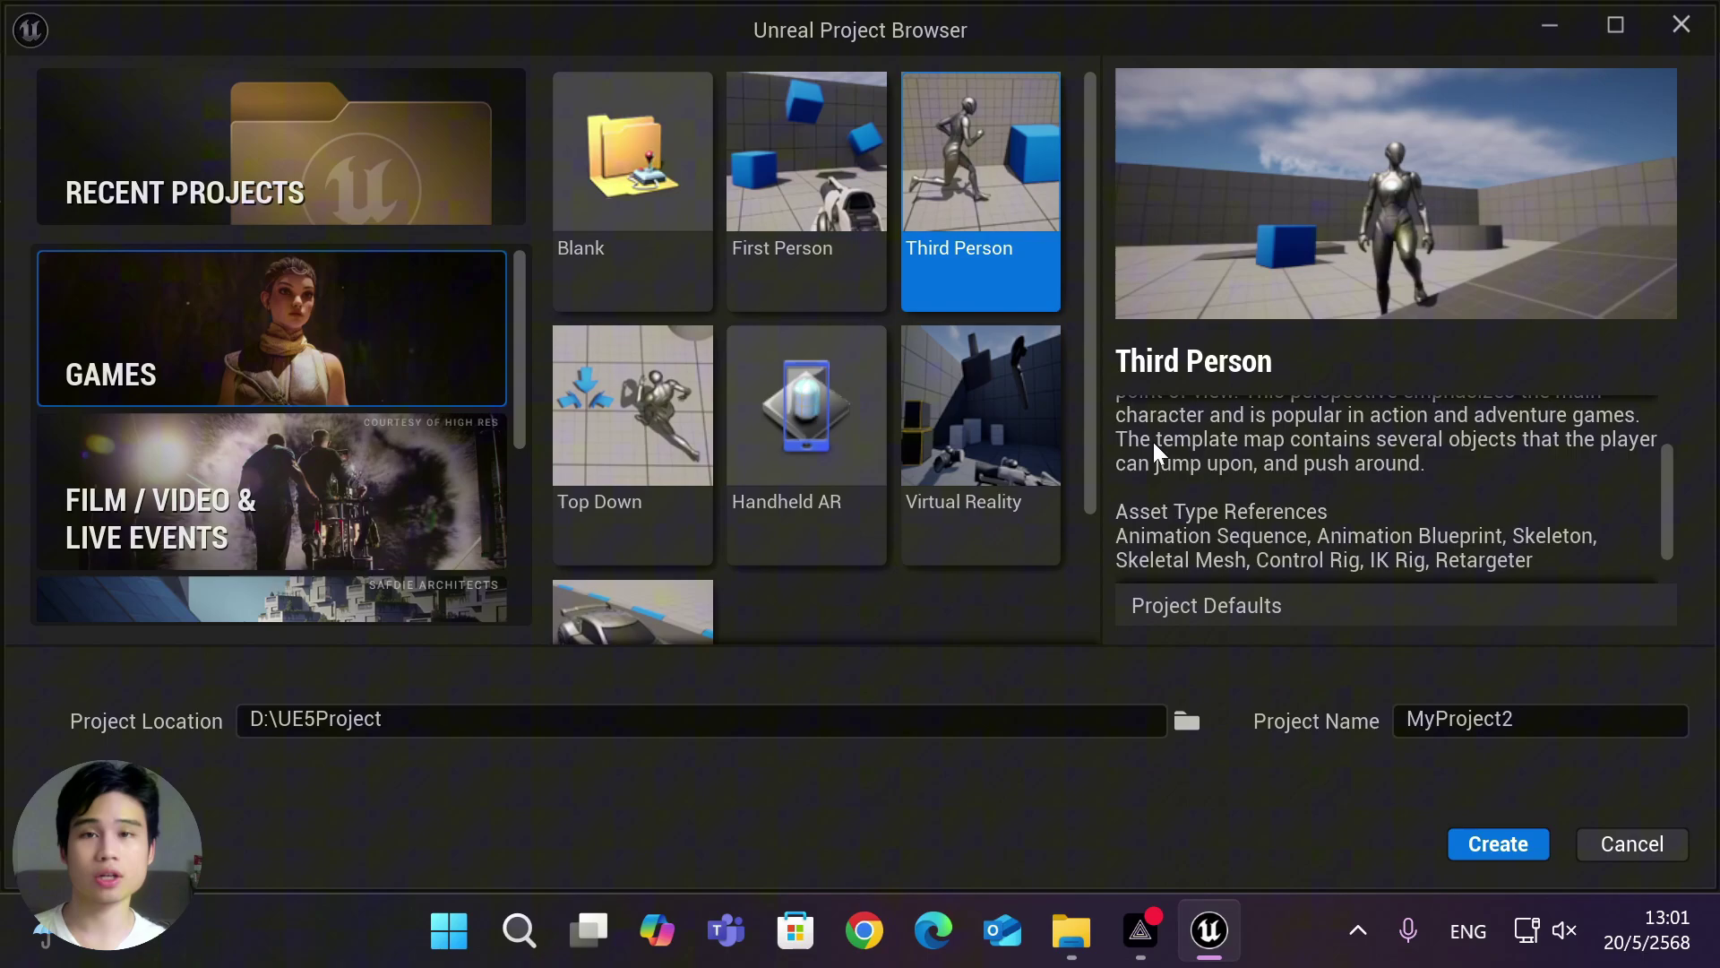
type("Astra")
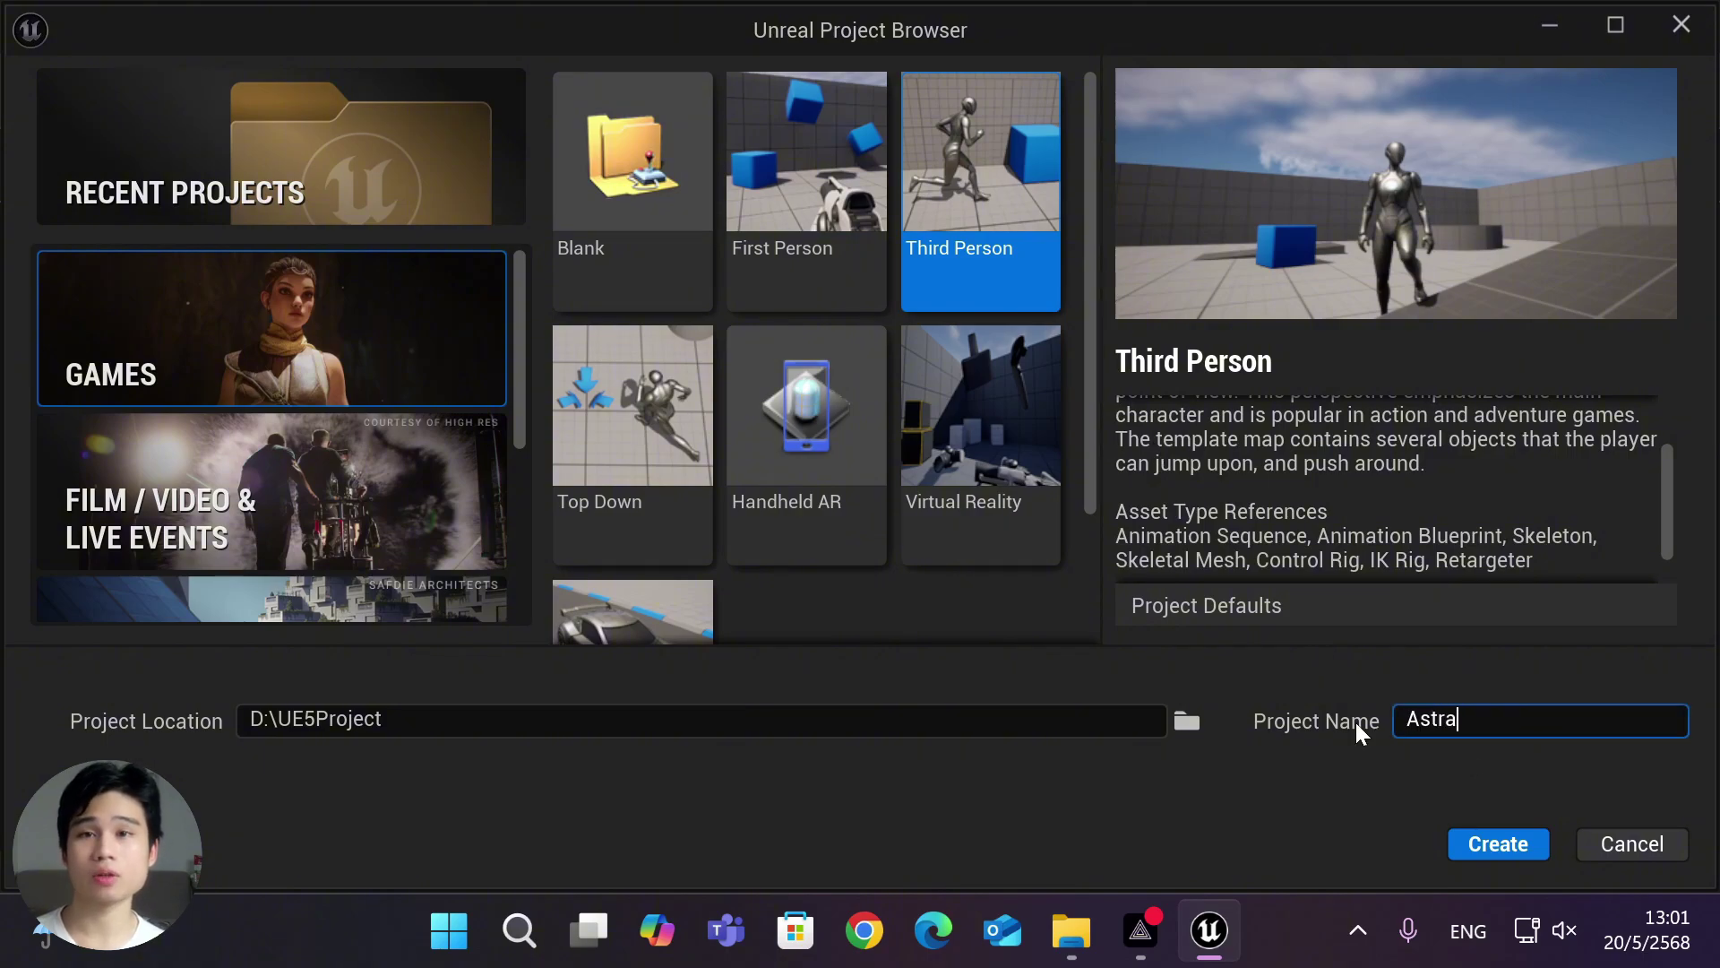
type("lRCGame")
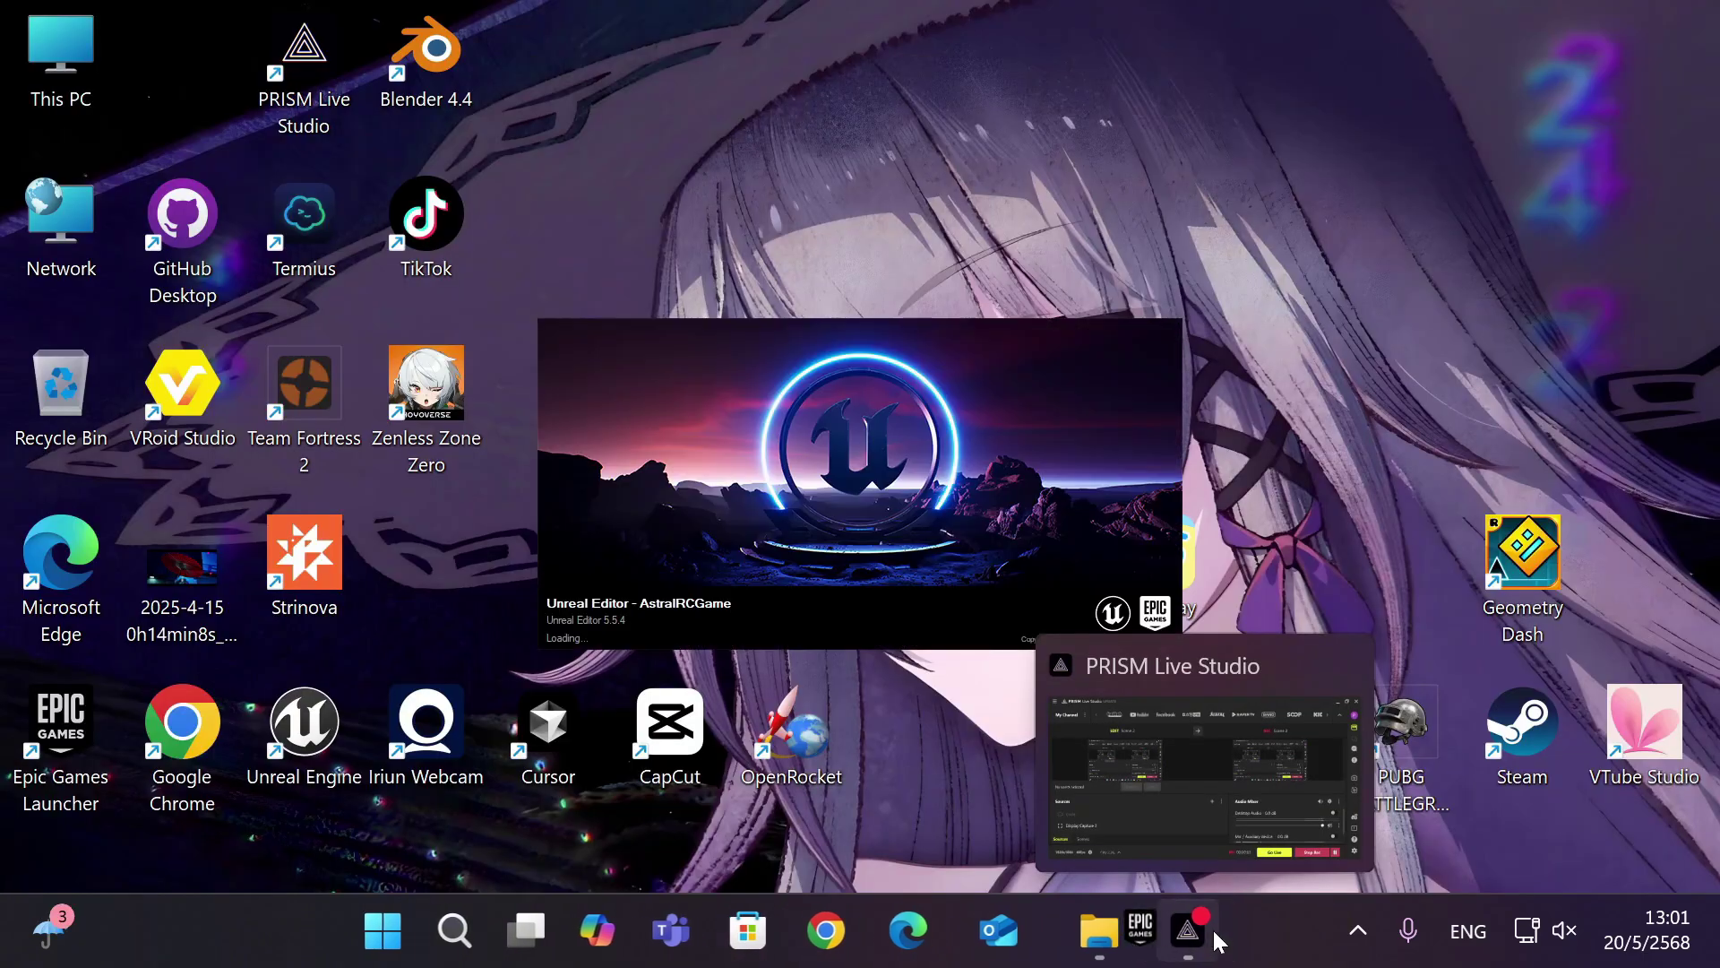
Step: Scroll the VRM4U releases and expand release 20250505's Assets list of plugin zips
scroll(1245, 656, "down", 3)
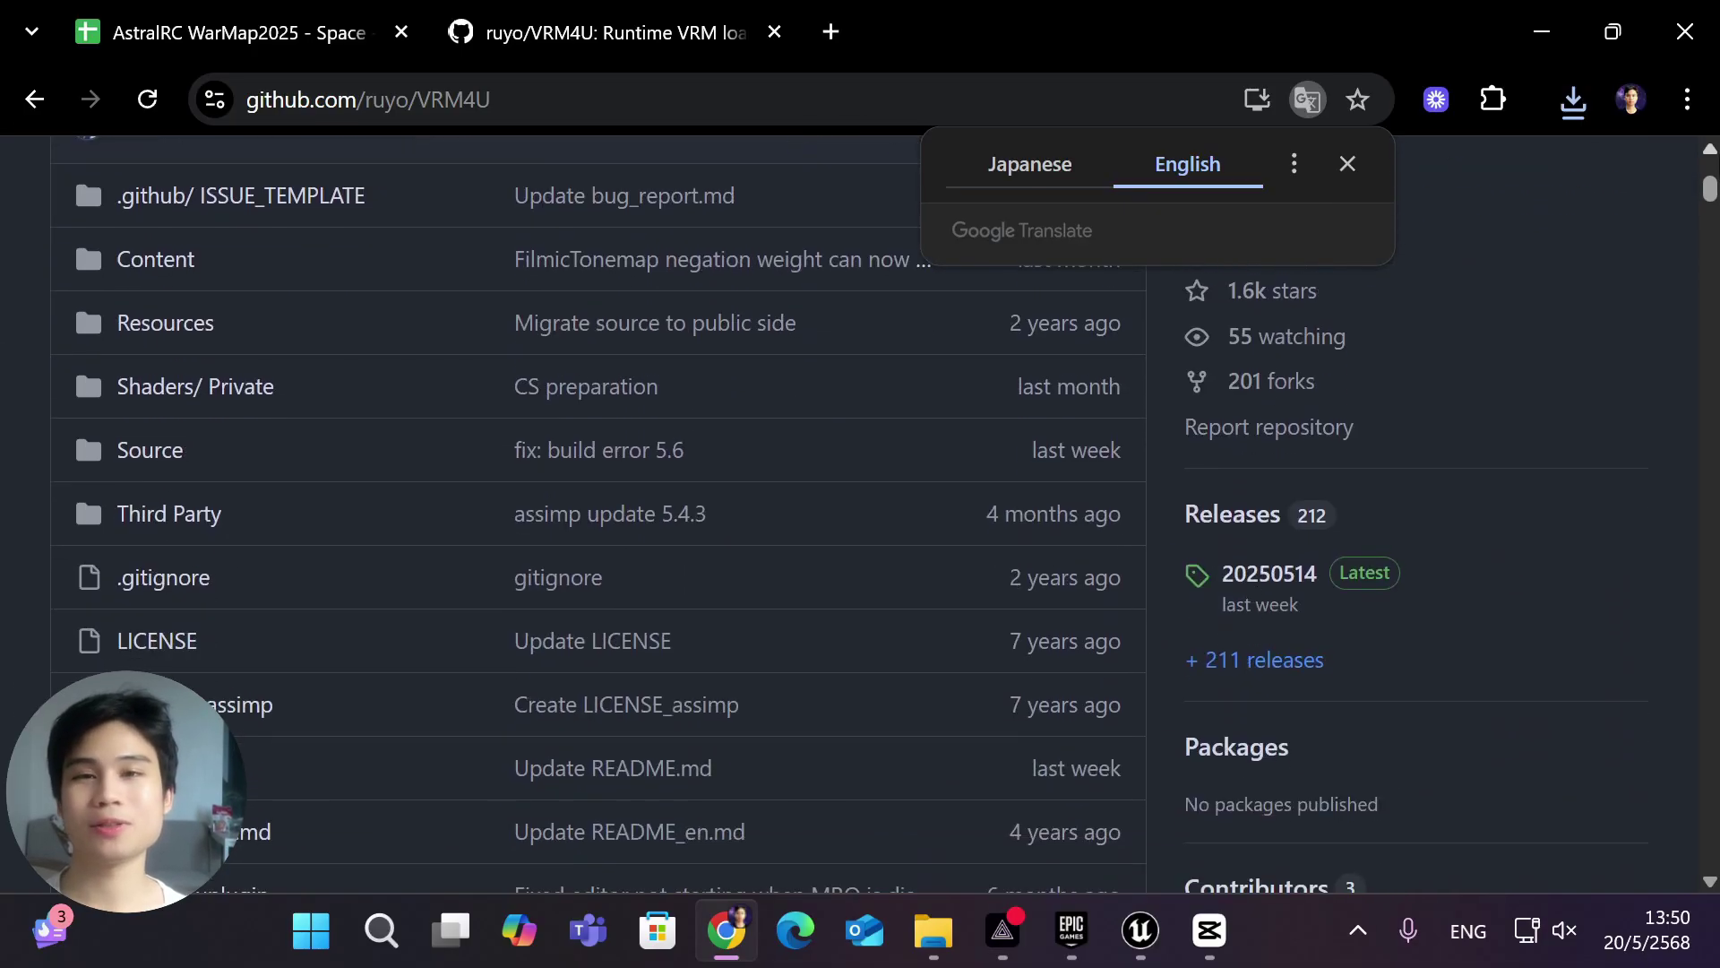
left_click_drag(1711, 202, 1711, 234)
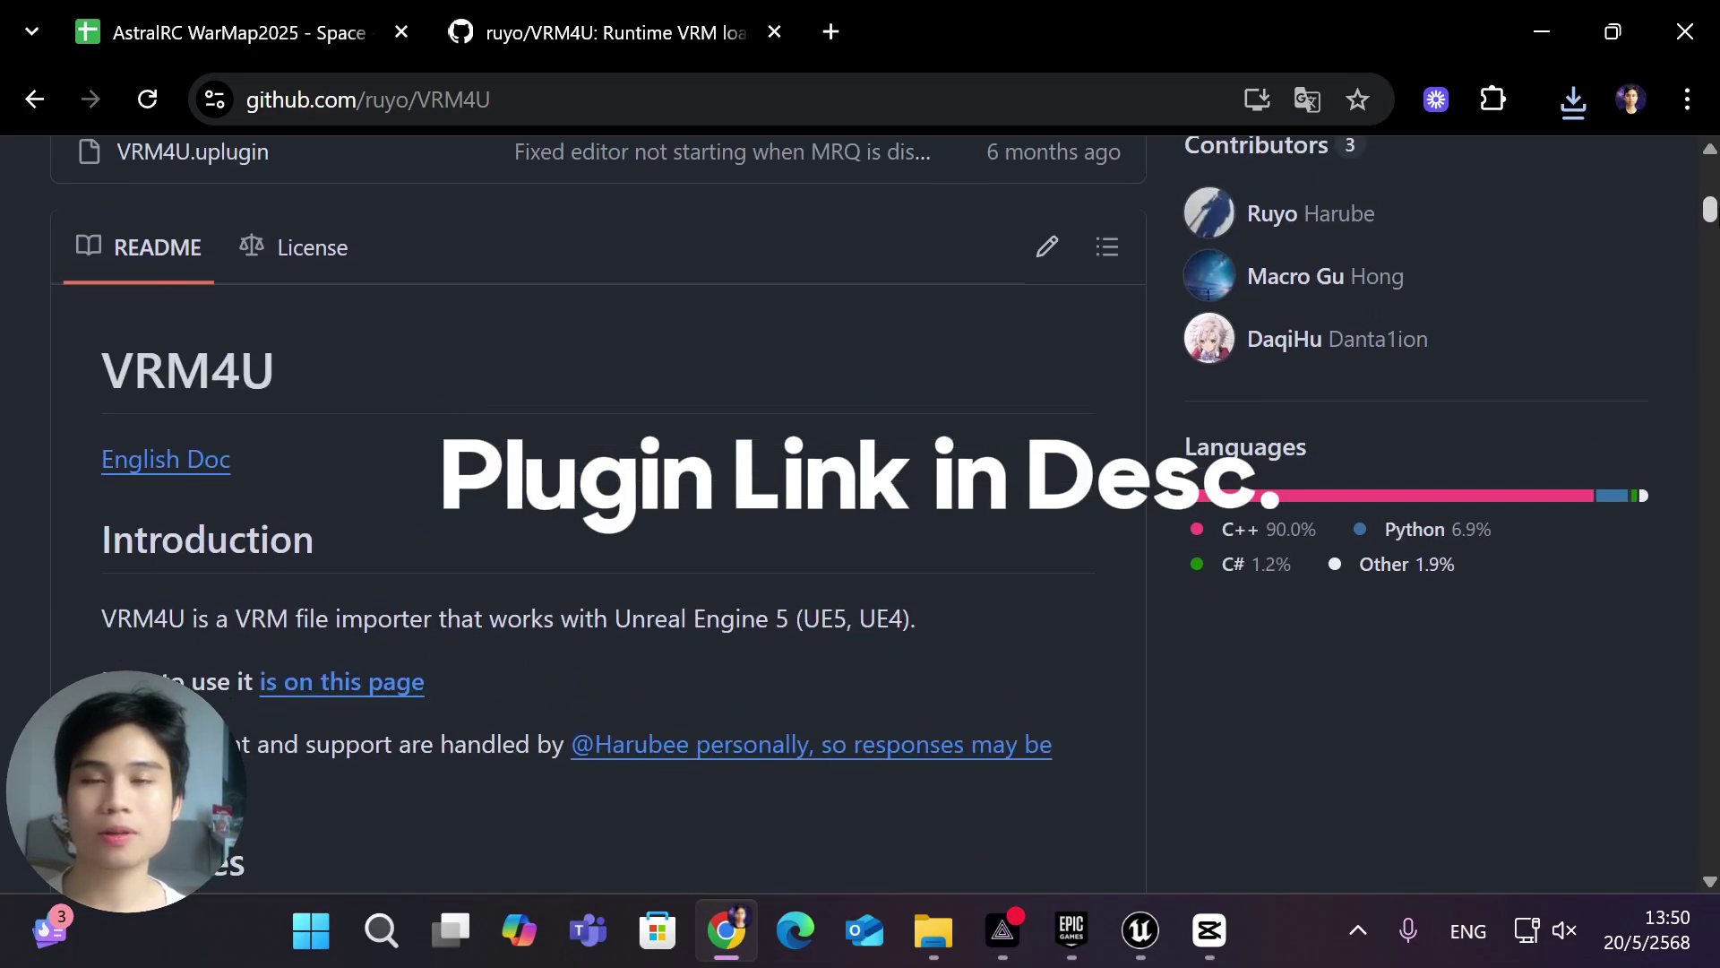
scroll(599, 538, "down", 5)
scroll(598, 538, "down", 5)
scroll(598, 537, "down", 5)
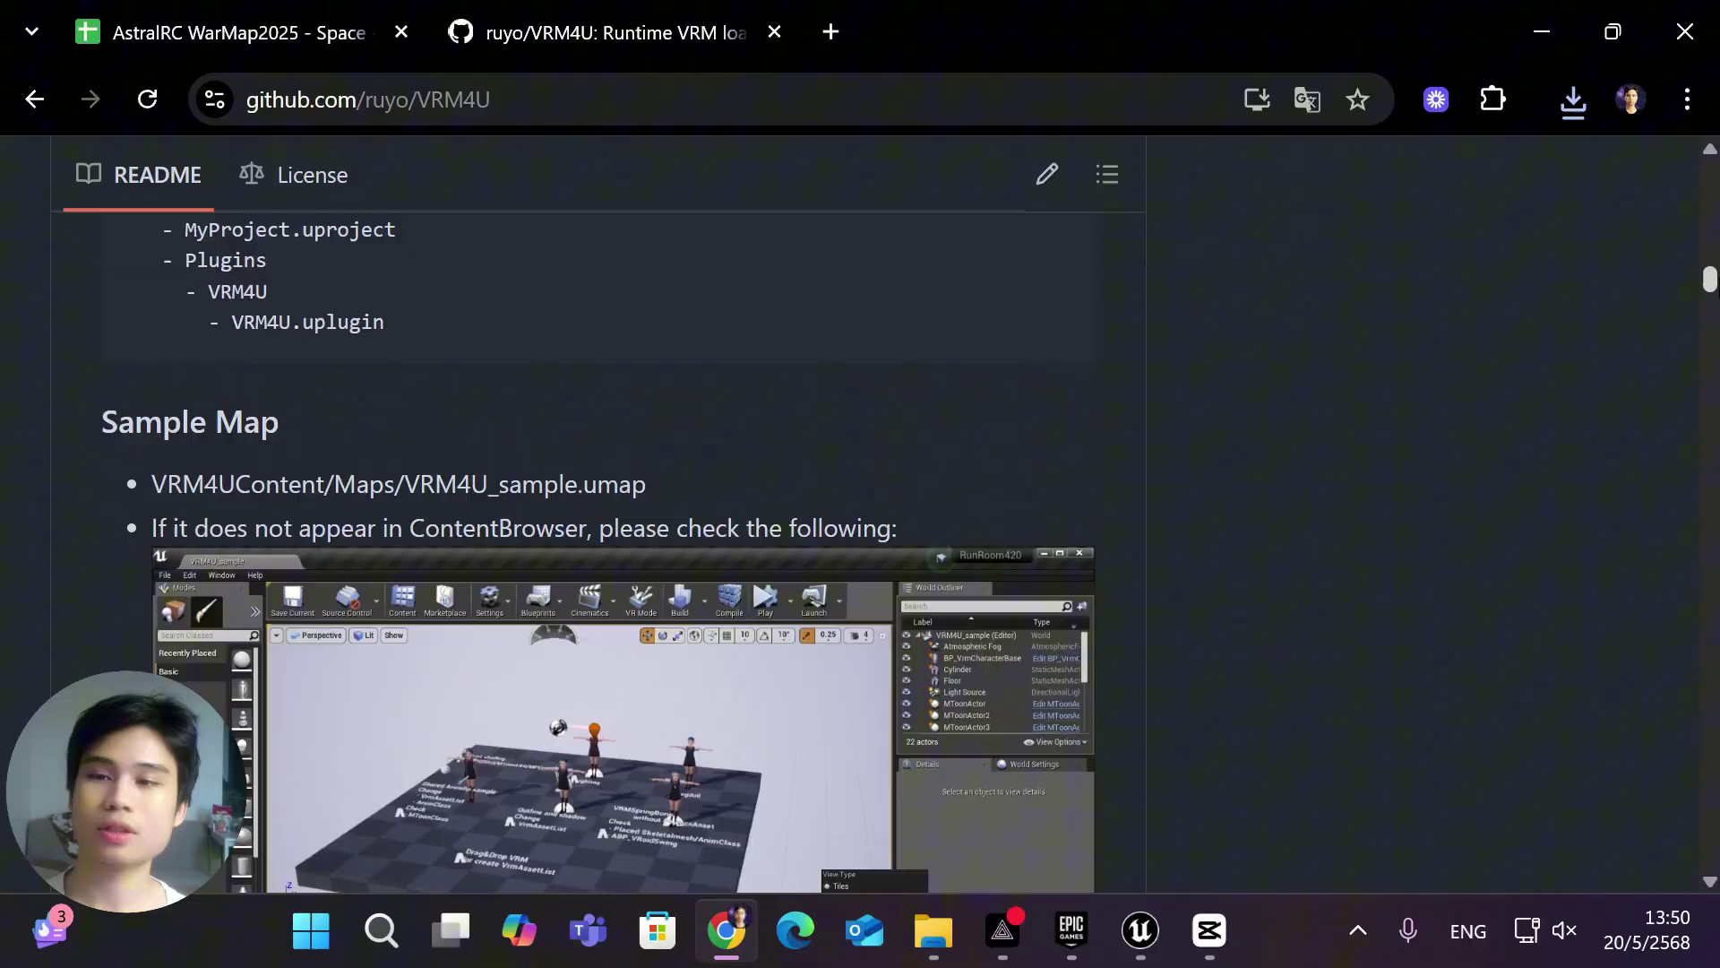
scroll(598, 538, "down", 4)
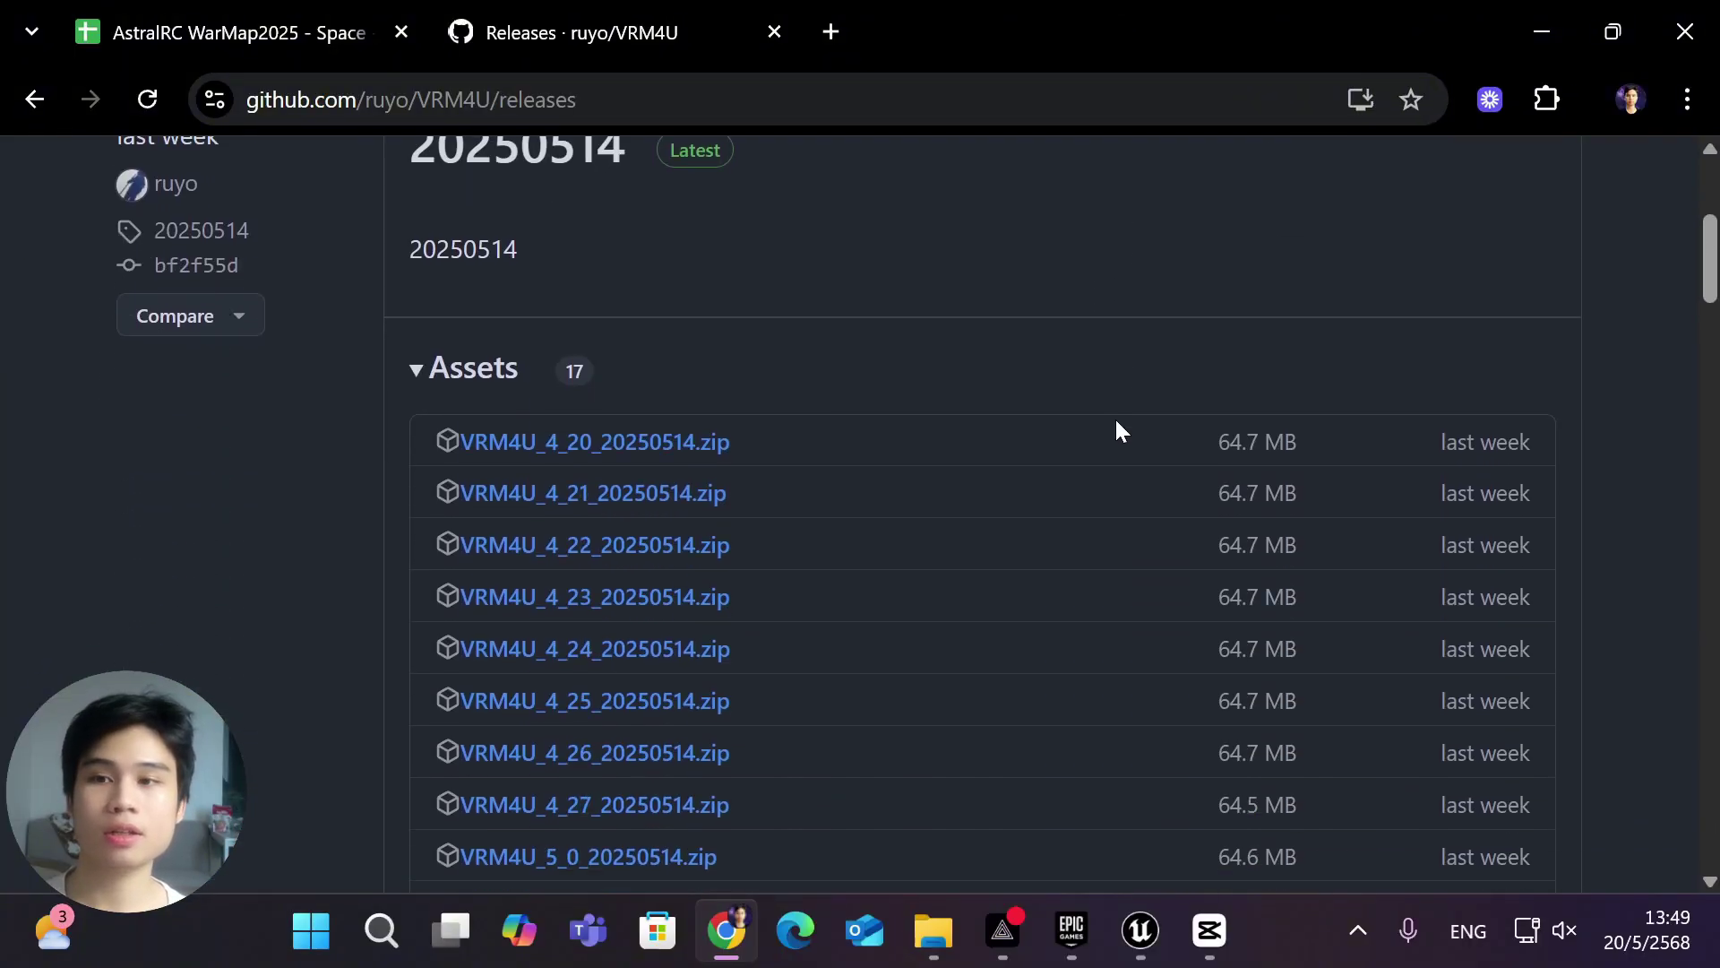
scroll(1116, 422, "down", 4)
scroll(1117, 422, "down", 2)
scroll(1116, 422, "down", 6)
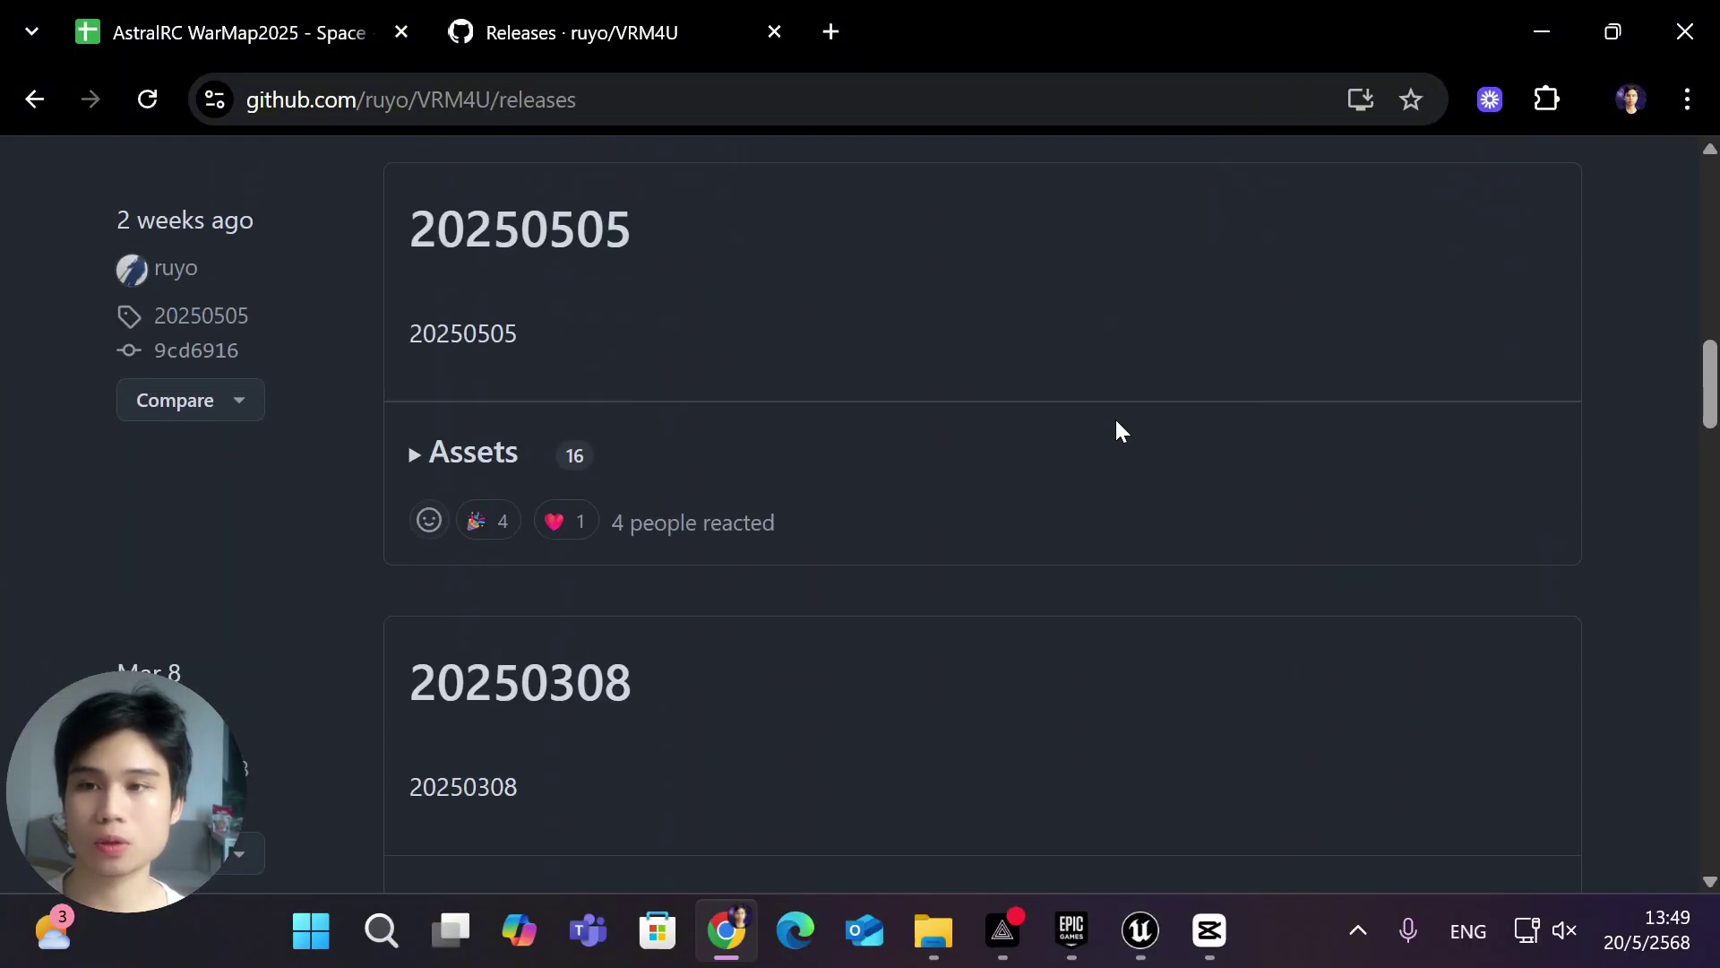
scroll(1116, 422, "down", 2)
scroll(1116, 422, "up", 4)
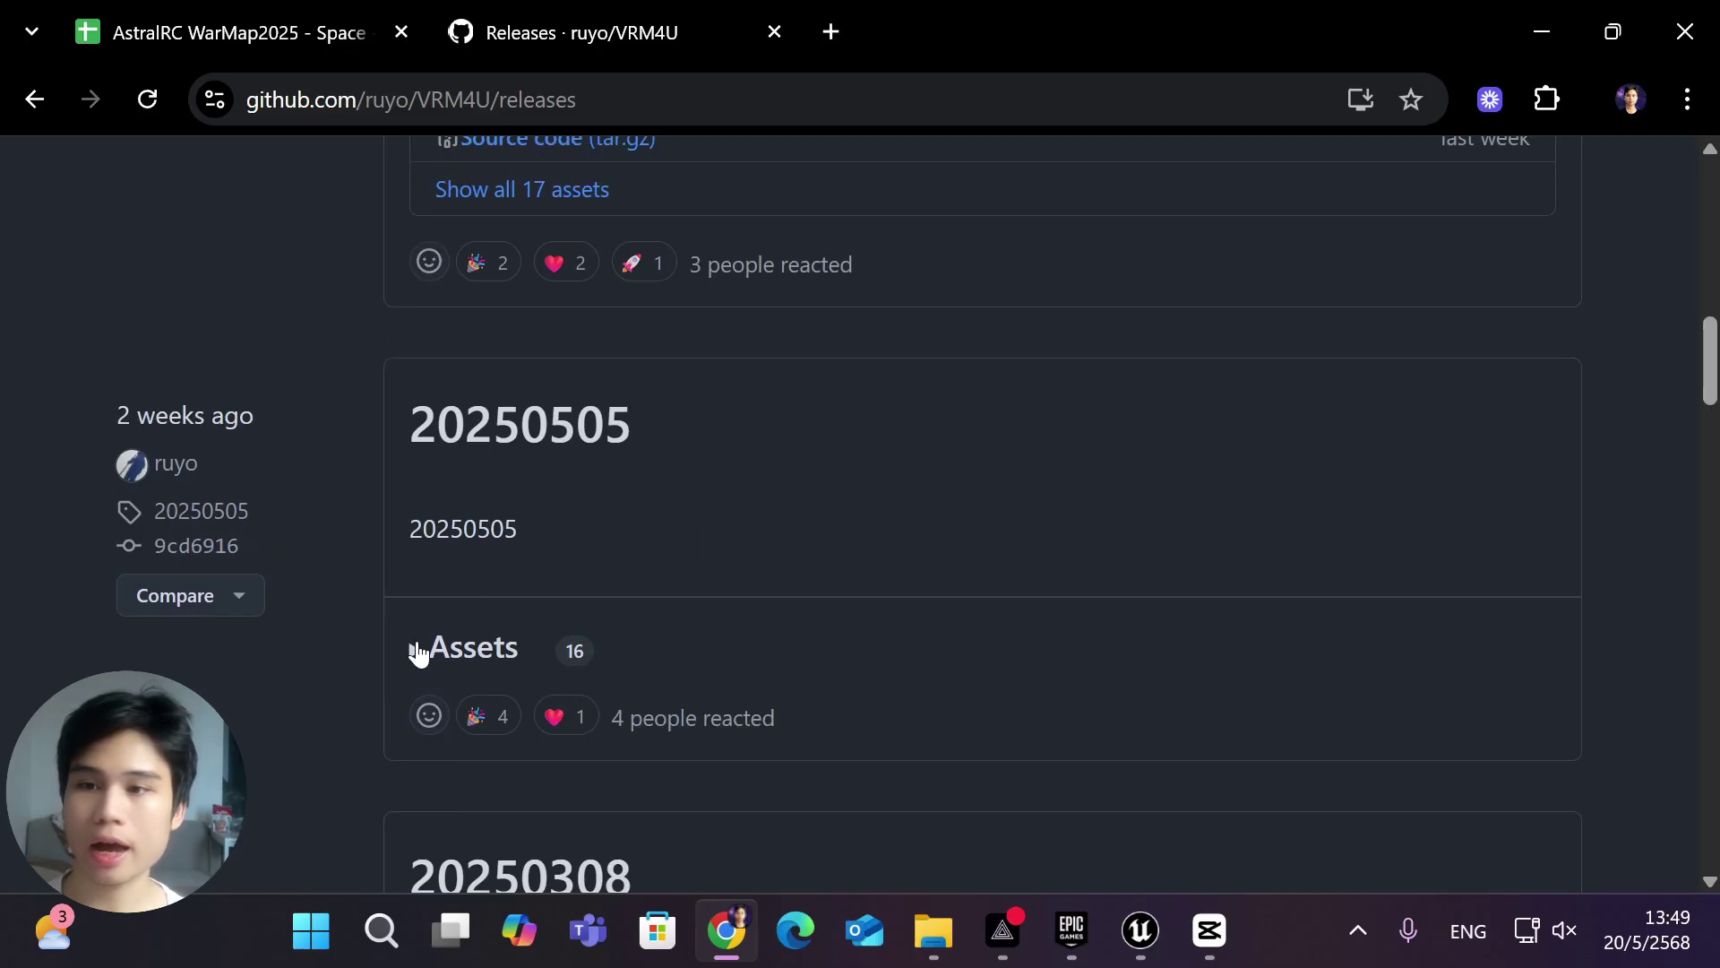
left_click(418, 648)
scroll(686, 605, "down", 5)
scroll(686, 605, "down", 1)
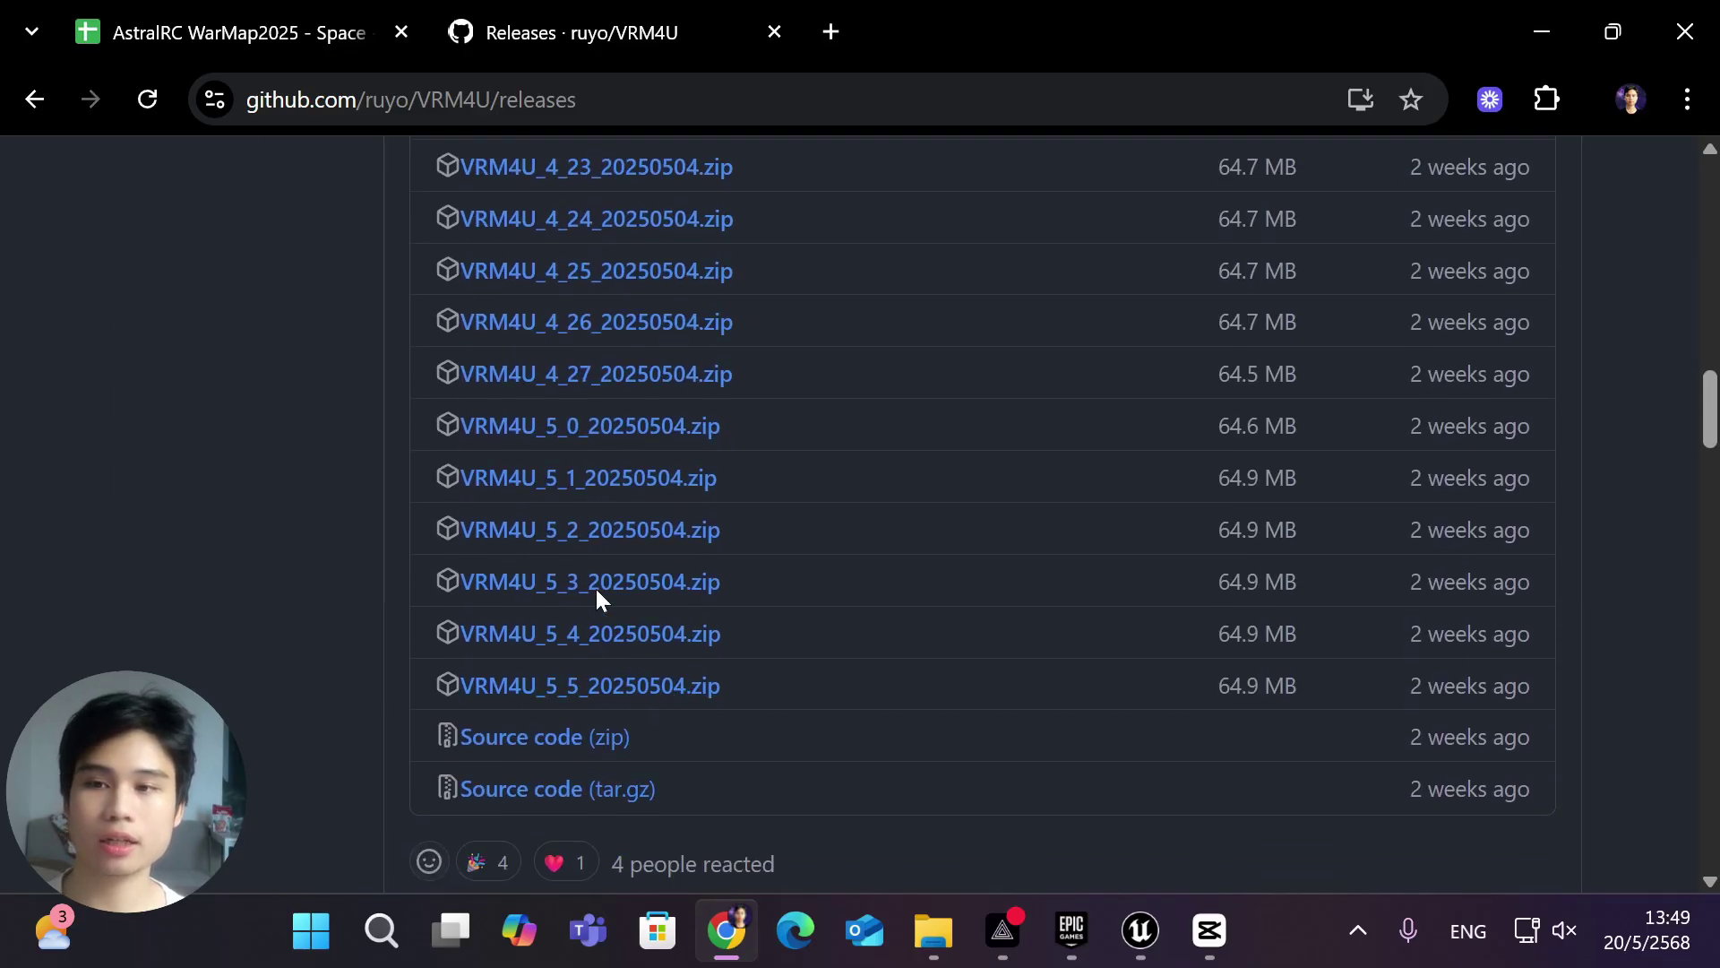
Step: Confirm installed engine 5.5.4 in the Epic Games Launcher Library, then return to VRM4U downloads
left_click(1067, 934)
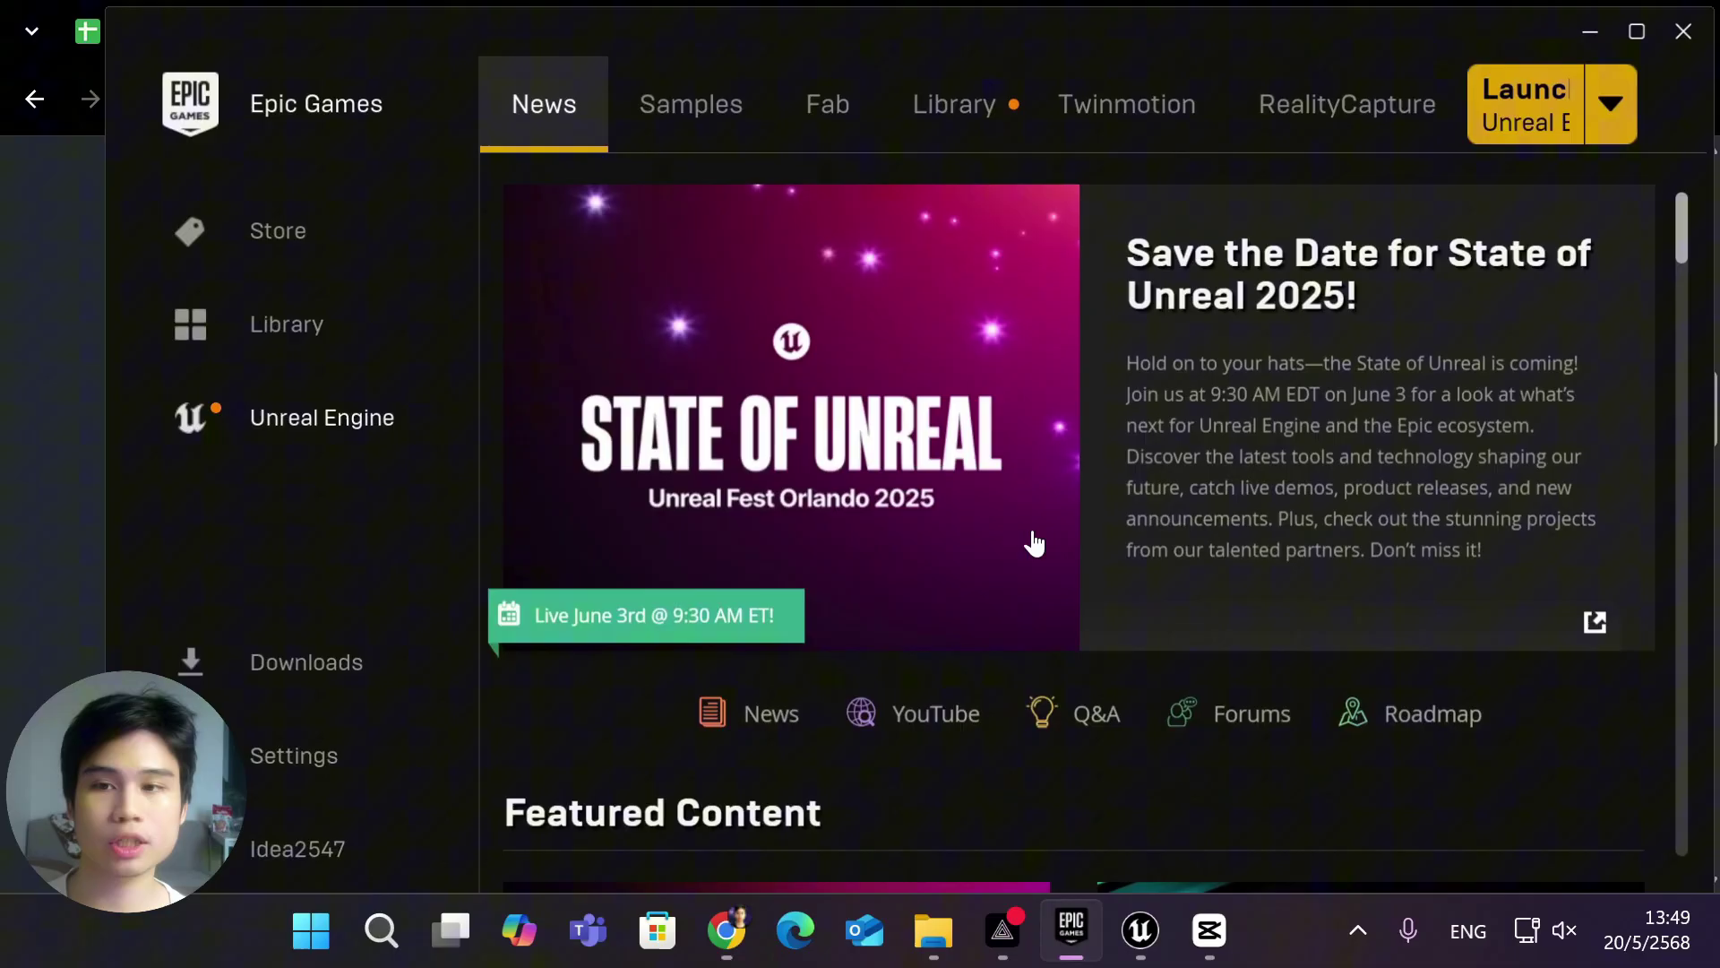
left_click(948, 101)
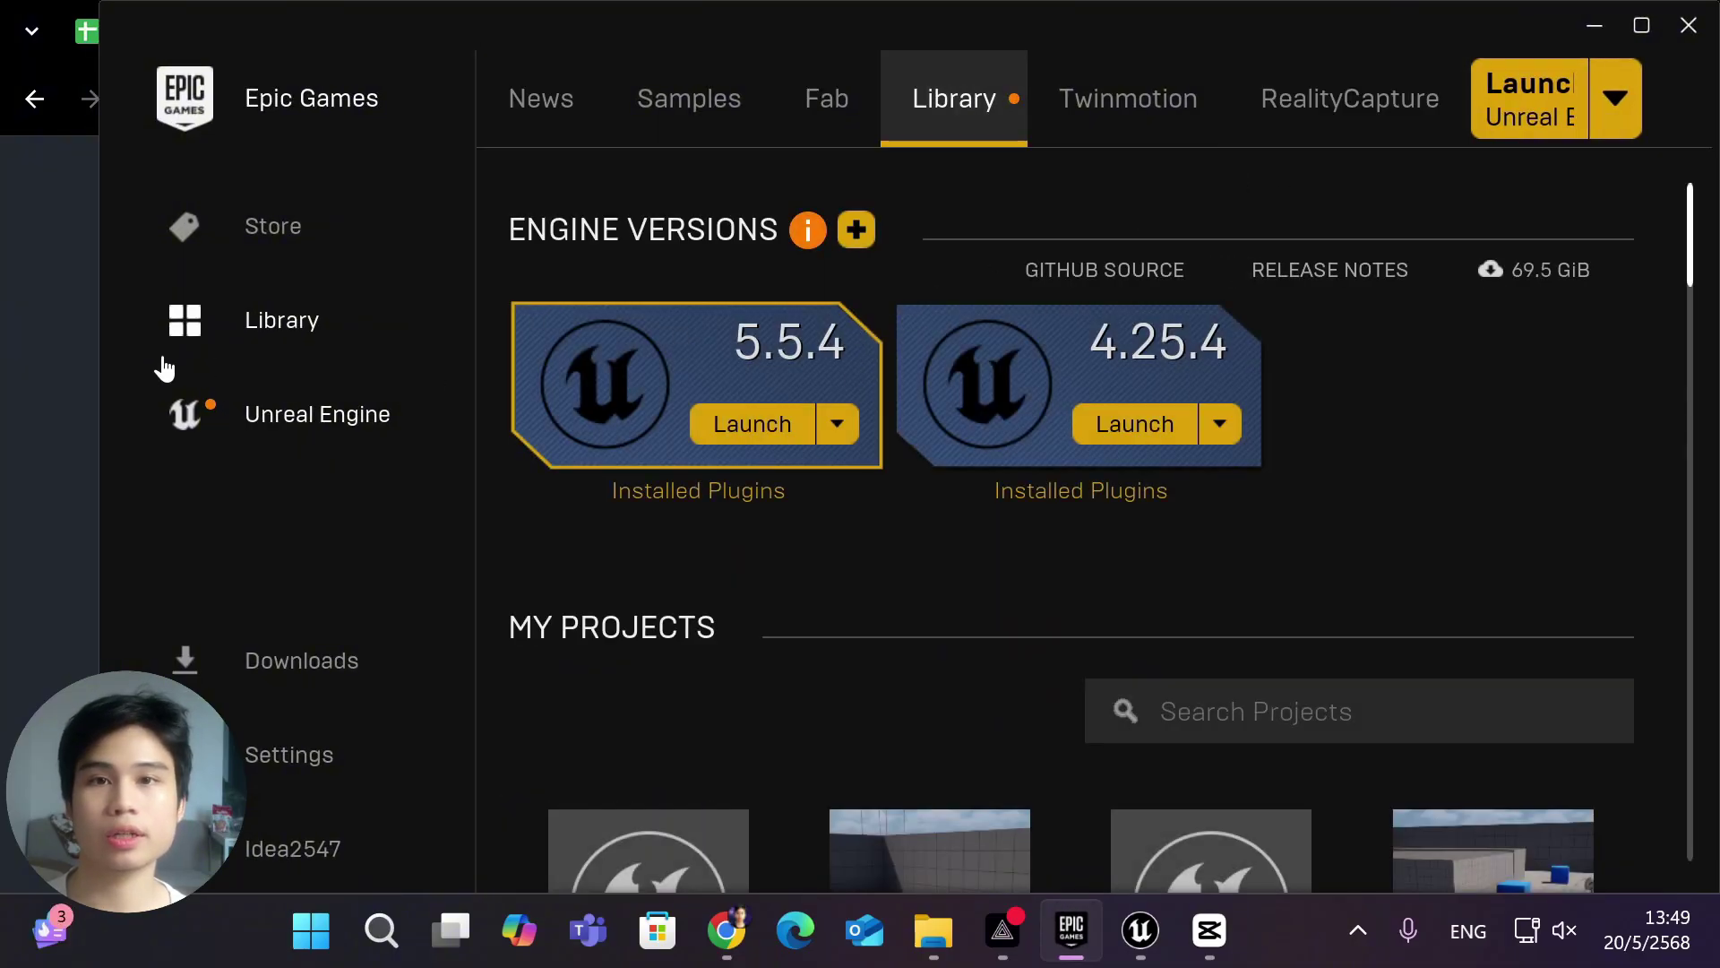
left_click(63, 336)
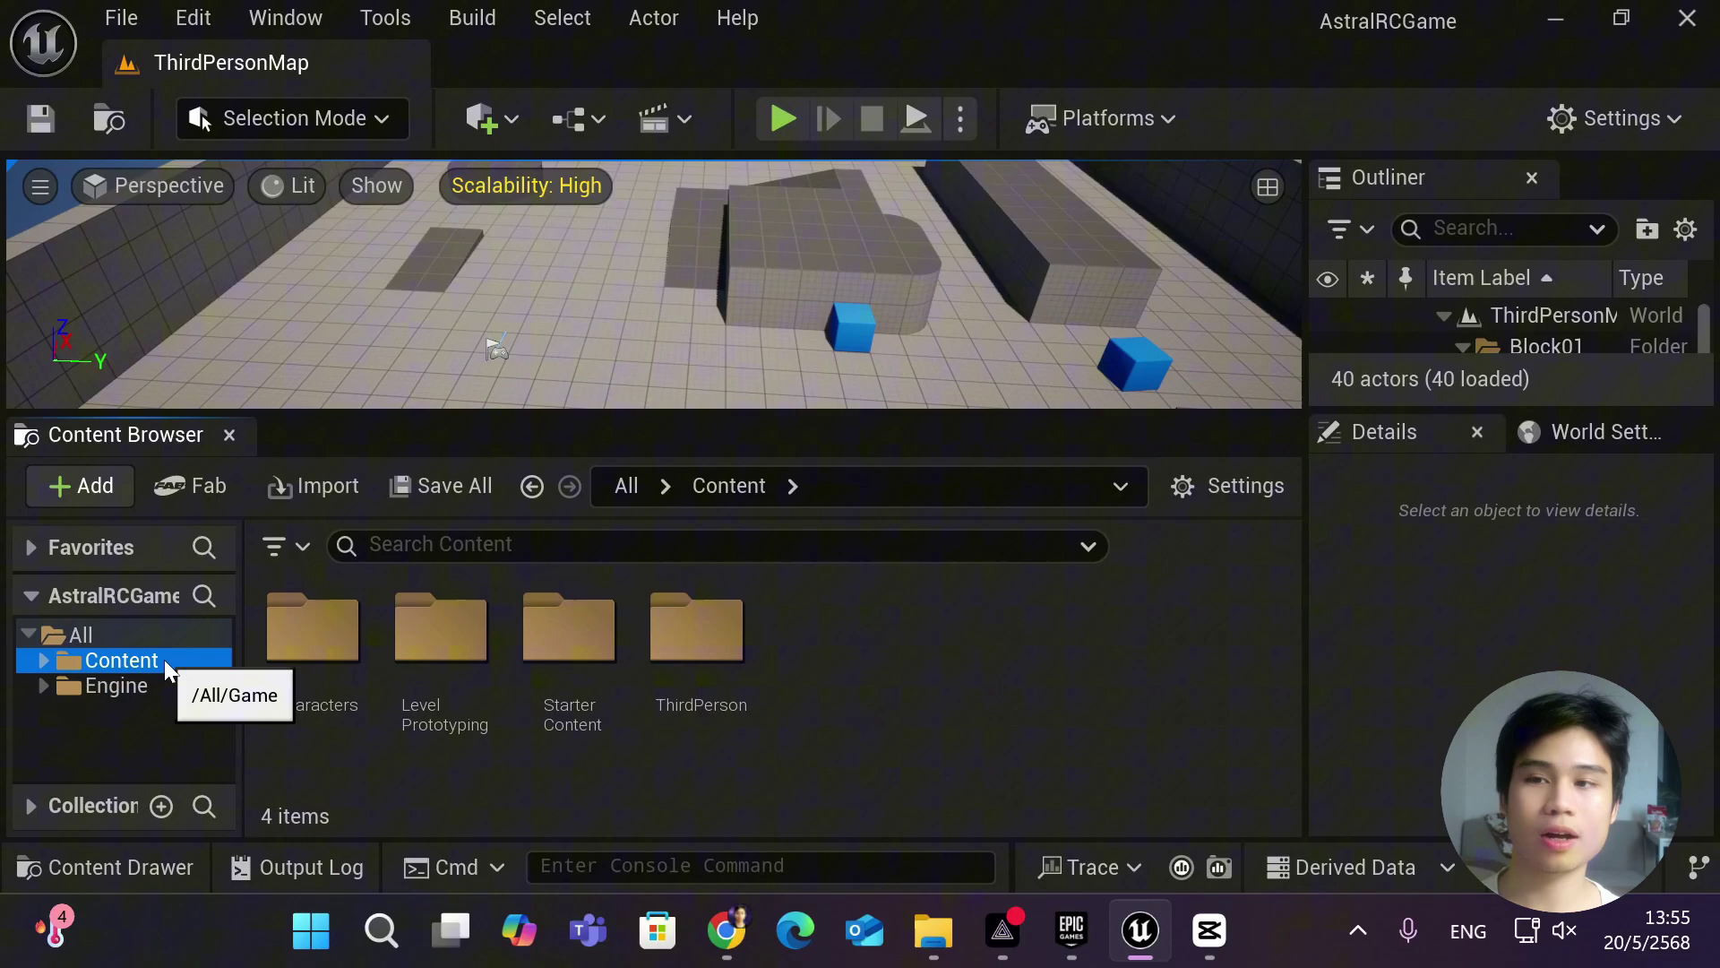
Step: Reveal AstralRCGame's Content folder on disk with Show in Explorer
right_click(164, 660)
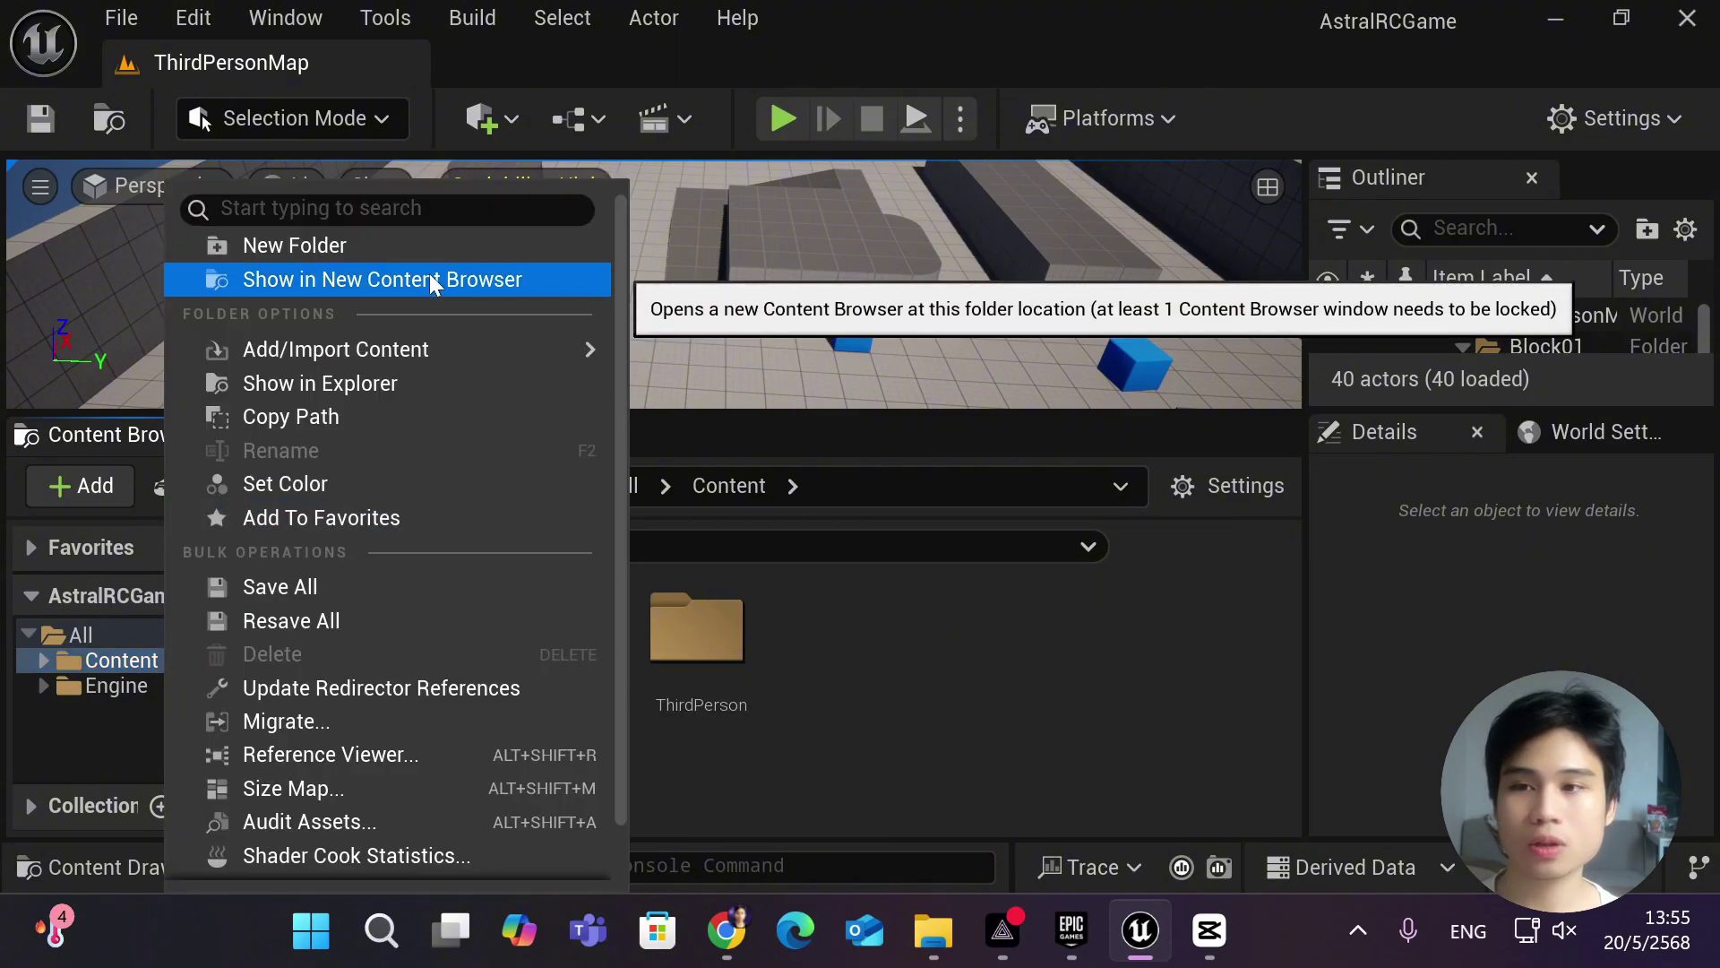
left_click(423, 376)
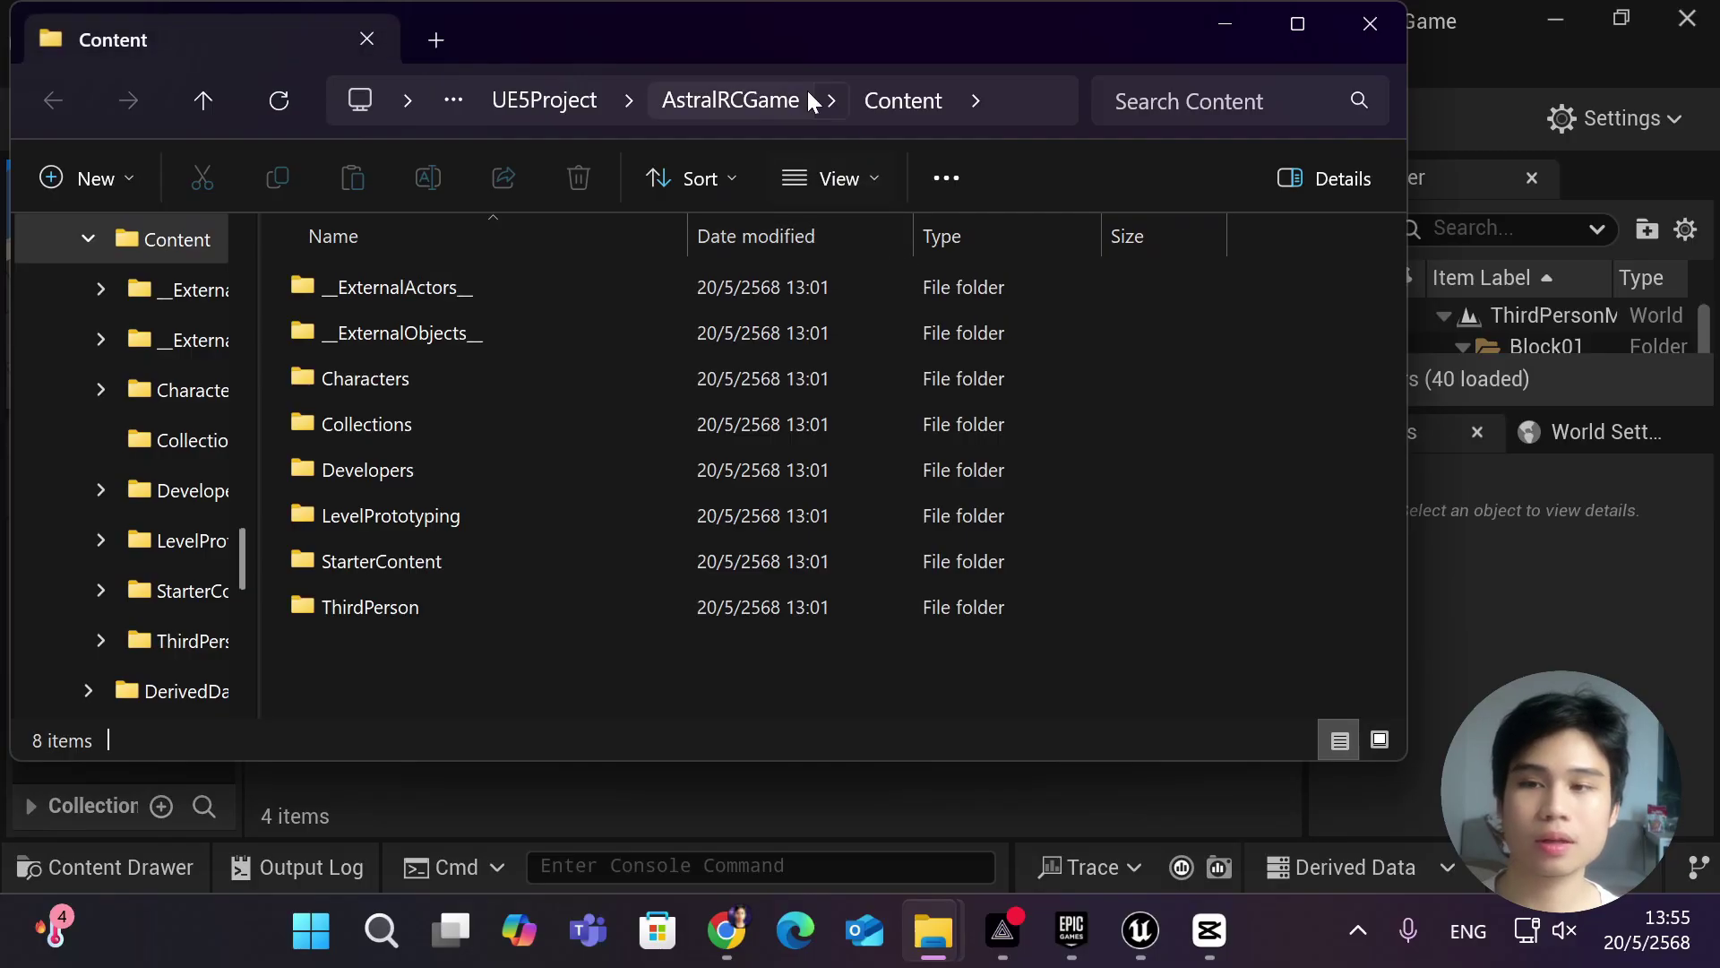
Step: Create a new folder named Plugins in the AstralRCGame project folder
double_click(1314, 14)
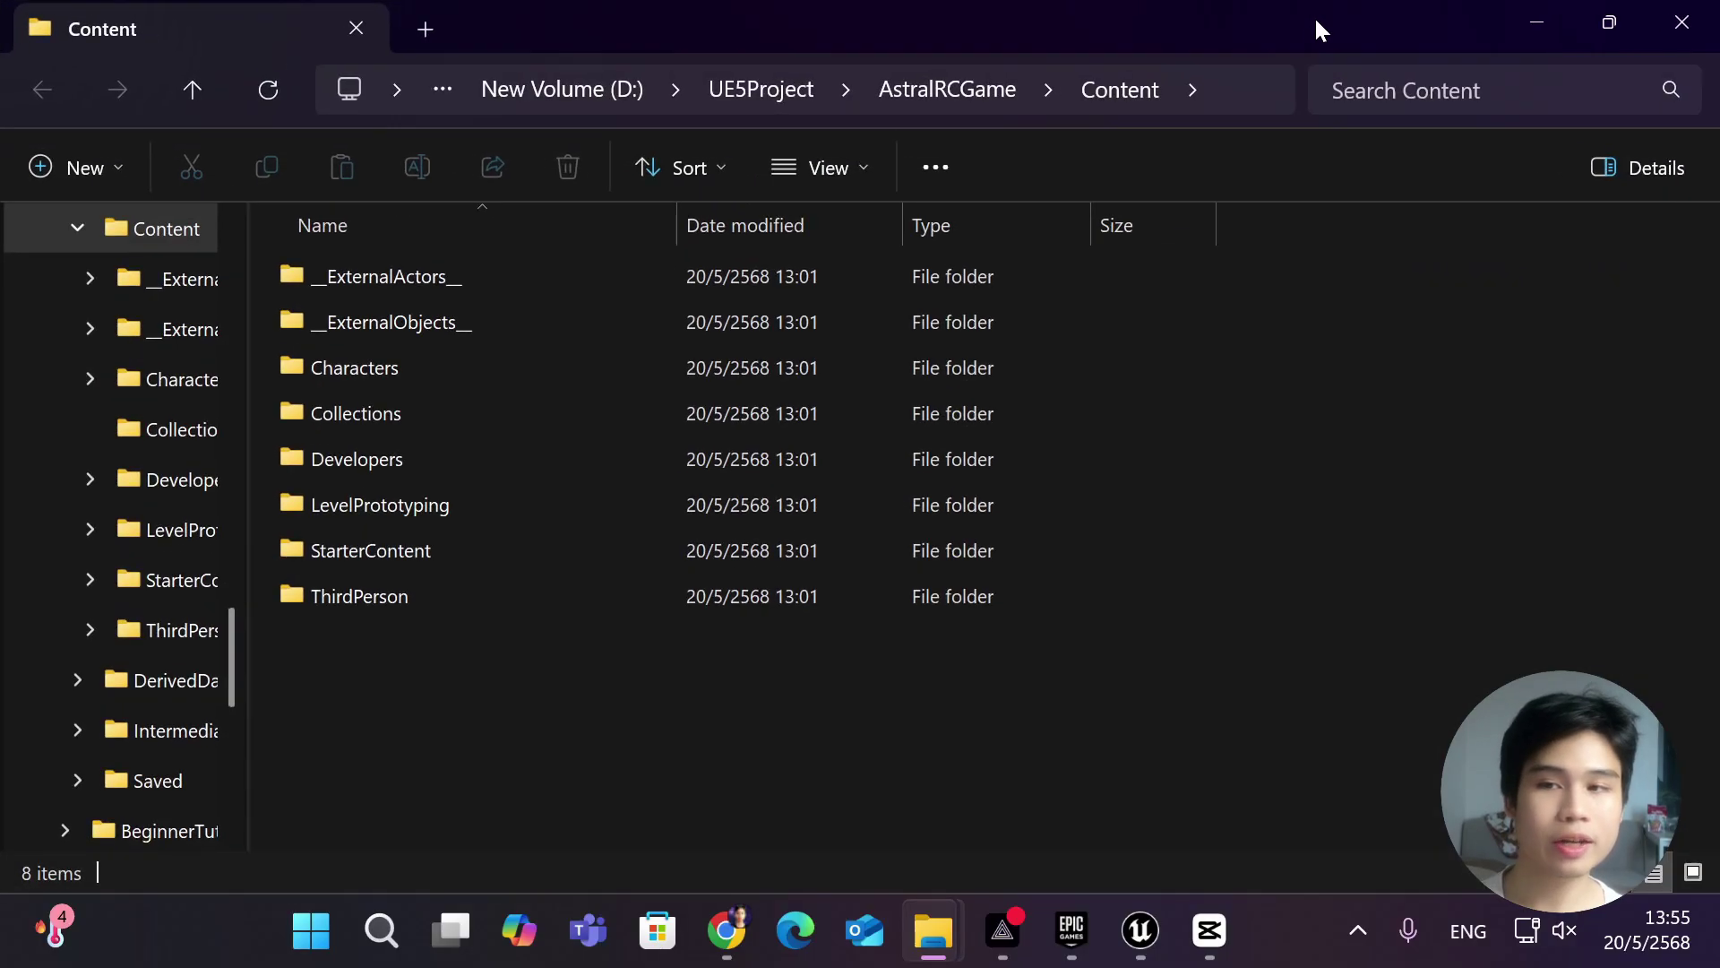
left_click(900, 88)
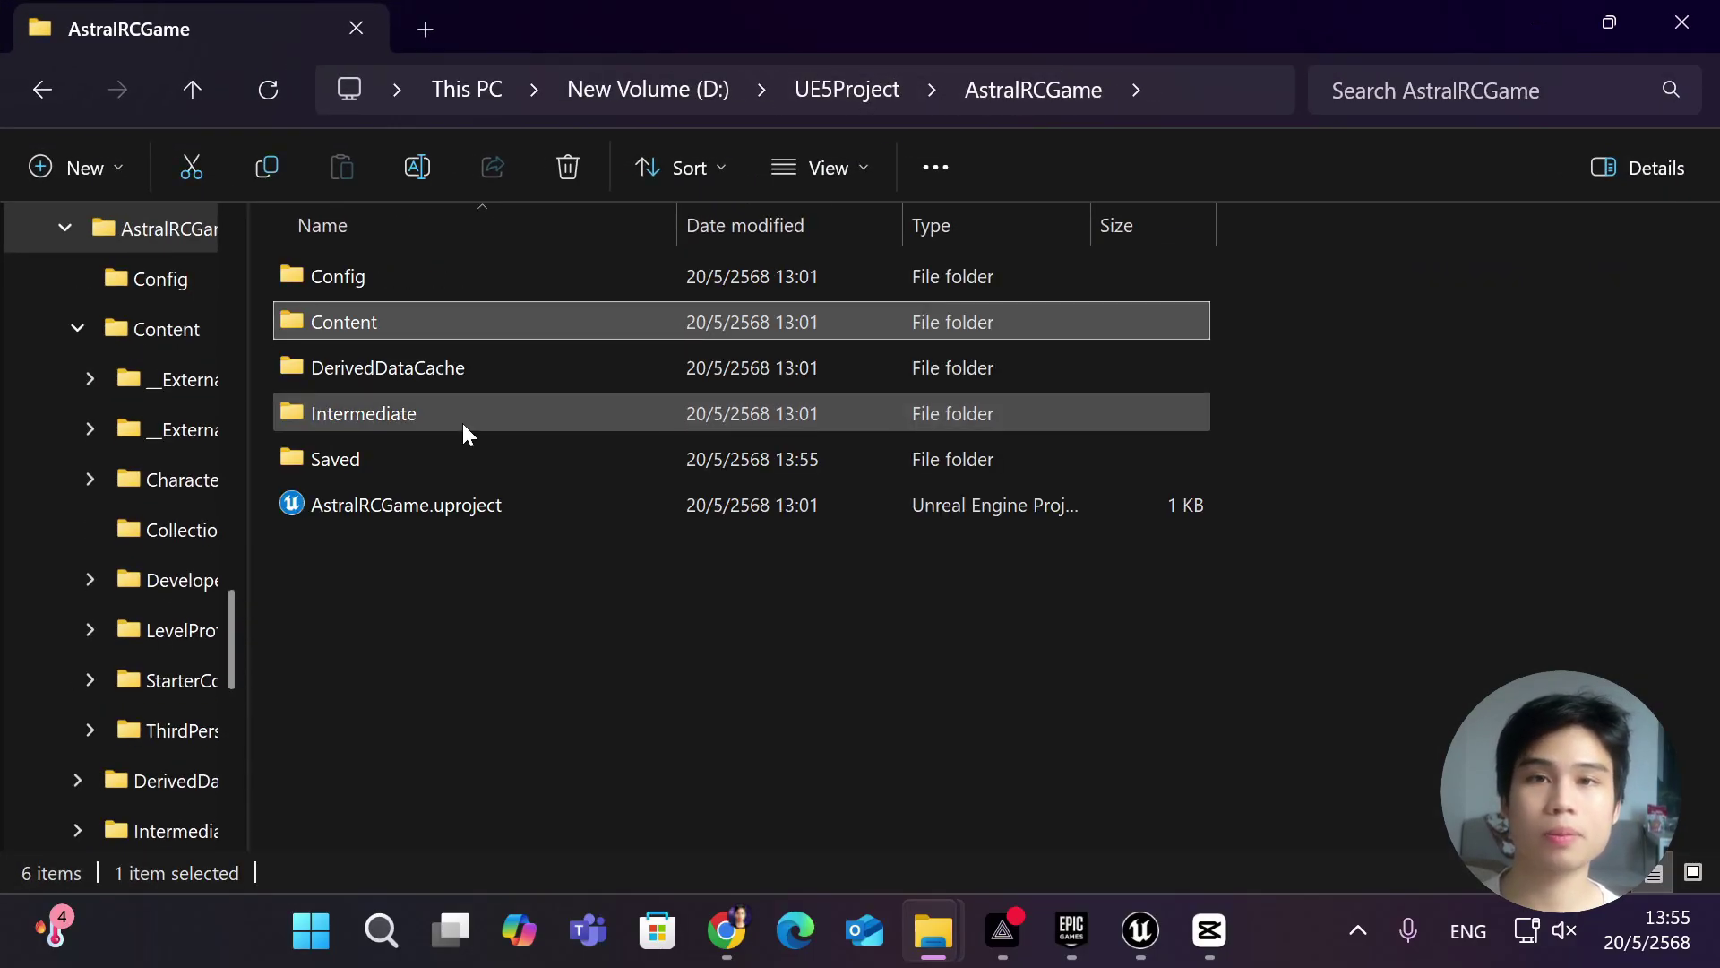
right_click(426, 600)
left_click(919, 399)
type("P")
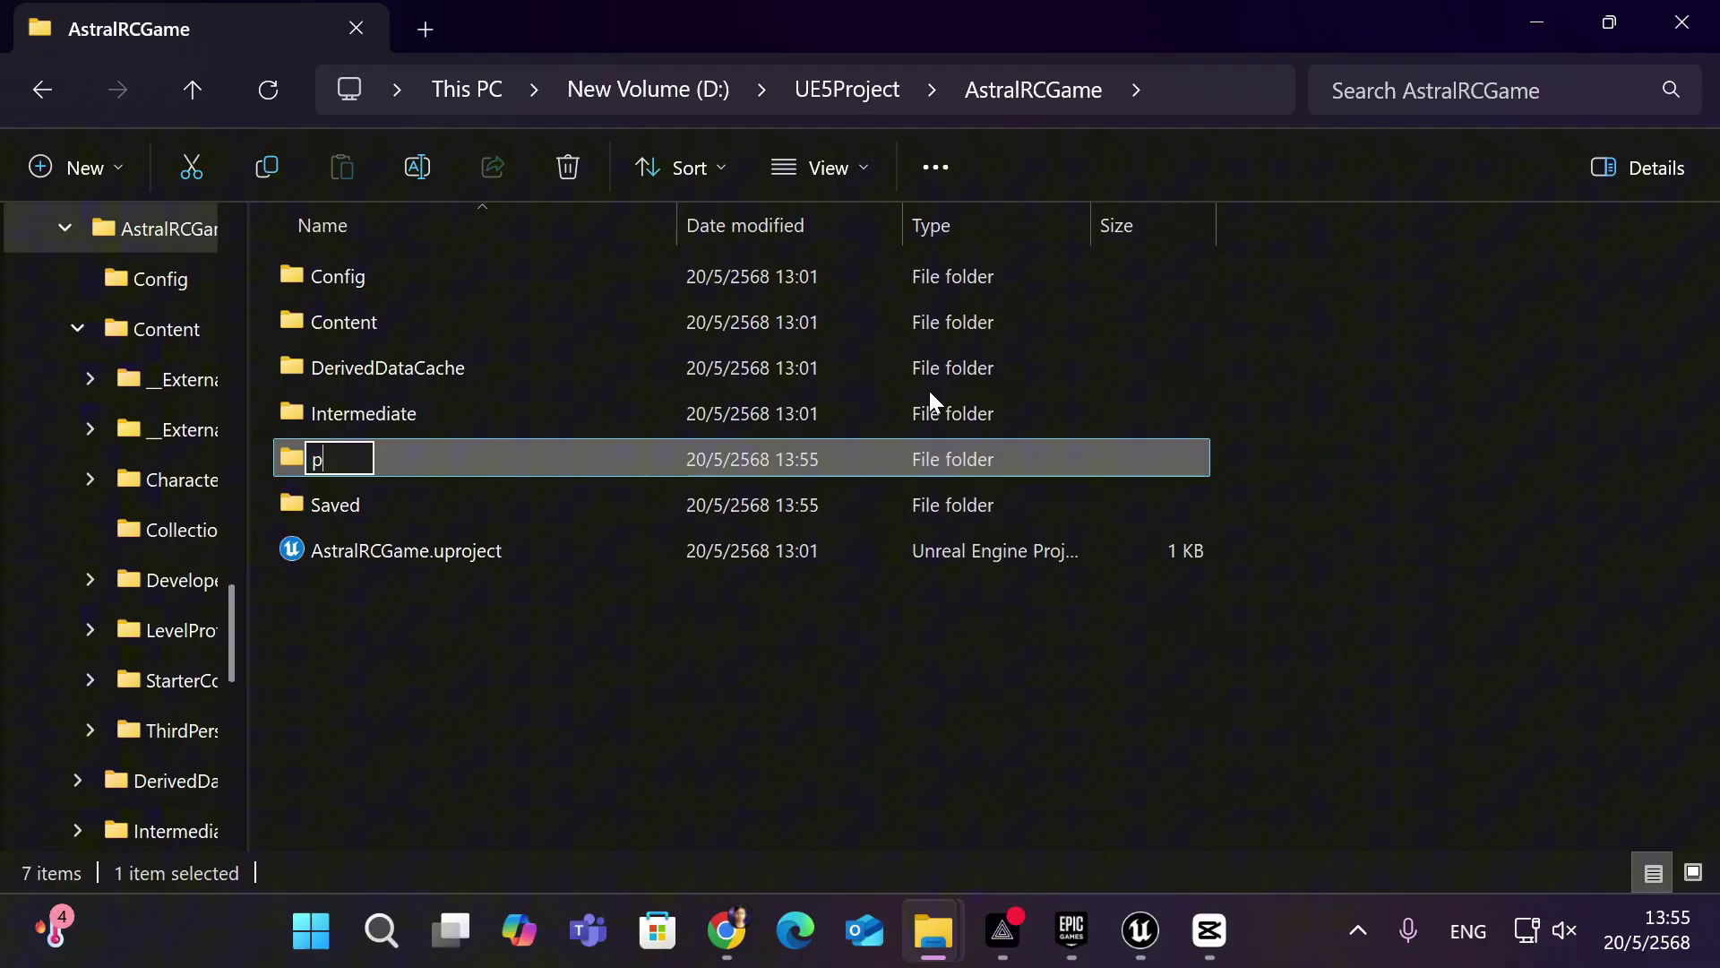
type("lugins")
key("Return")
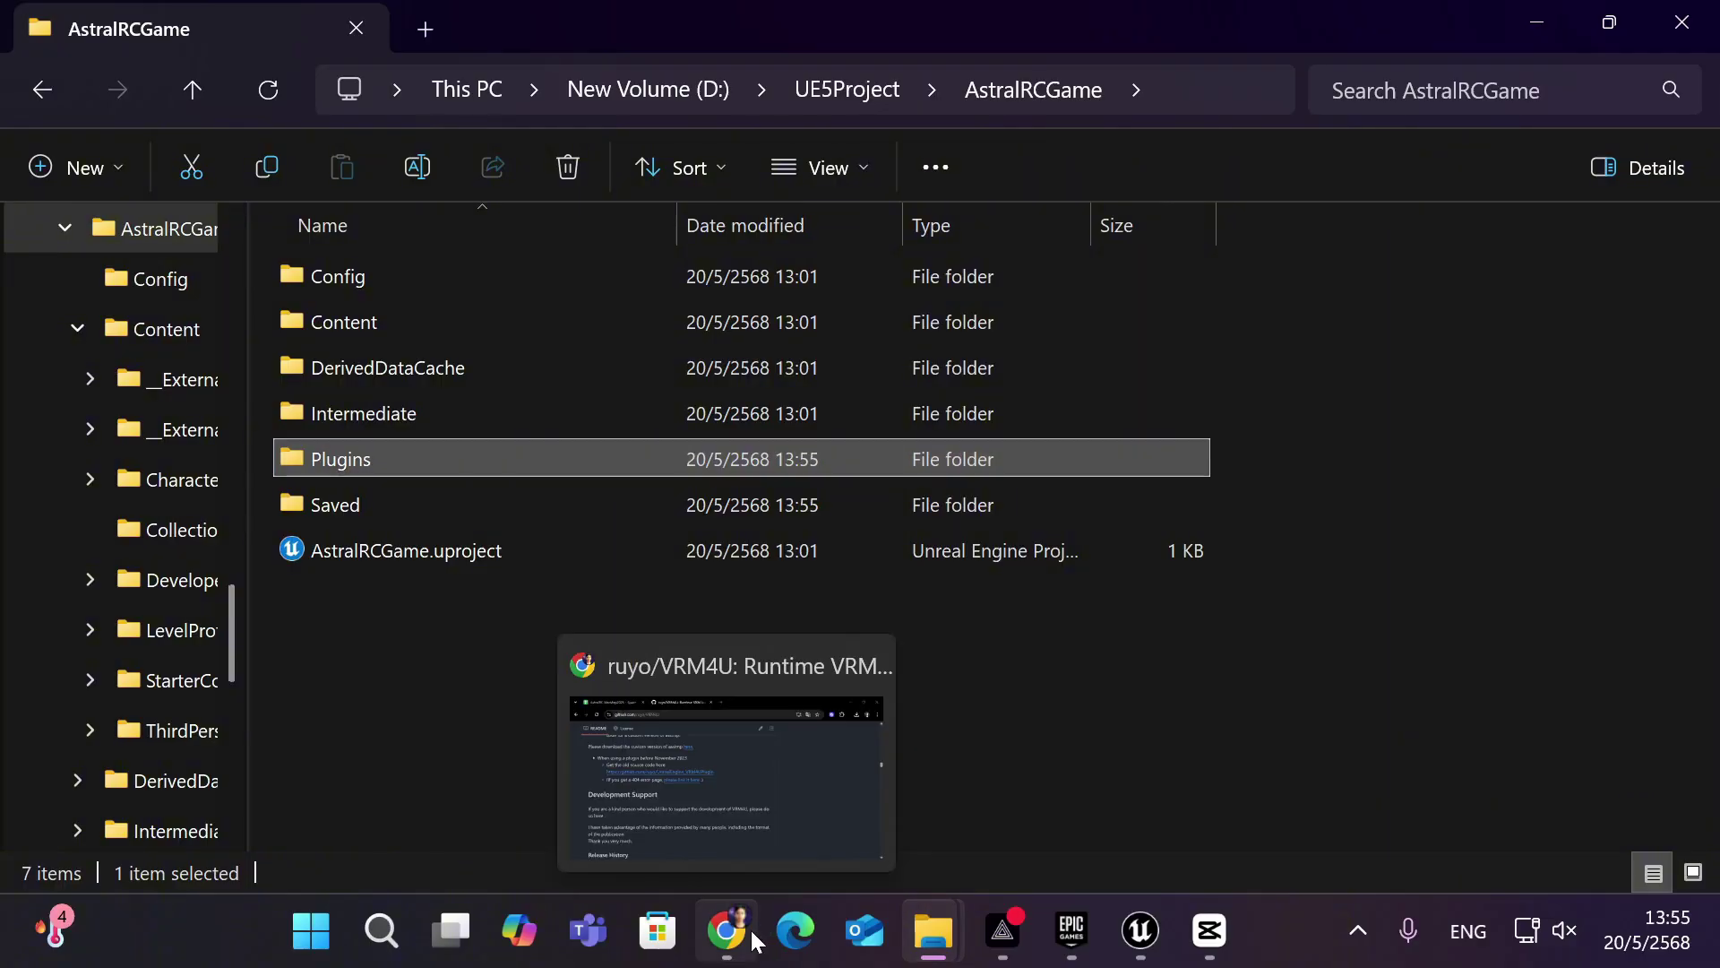
Step: Open the downloaded VRM4U_5_5 zip beside the project folder, split-screen
left_click(727, 930)
left_click(1559, 165)
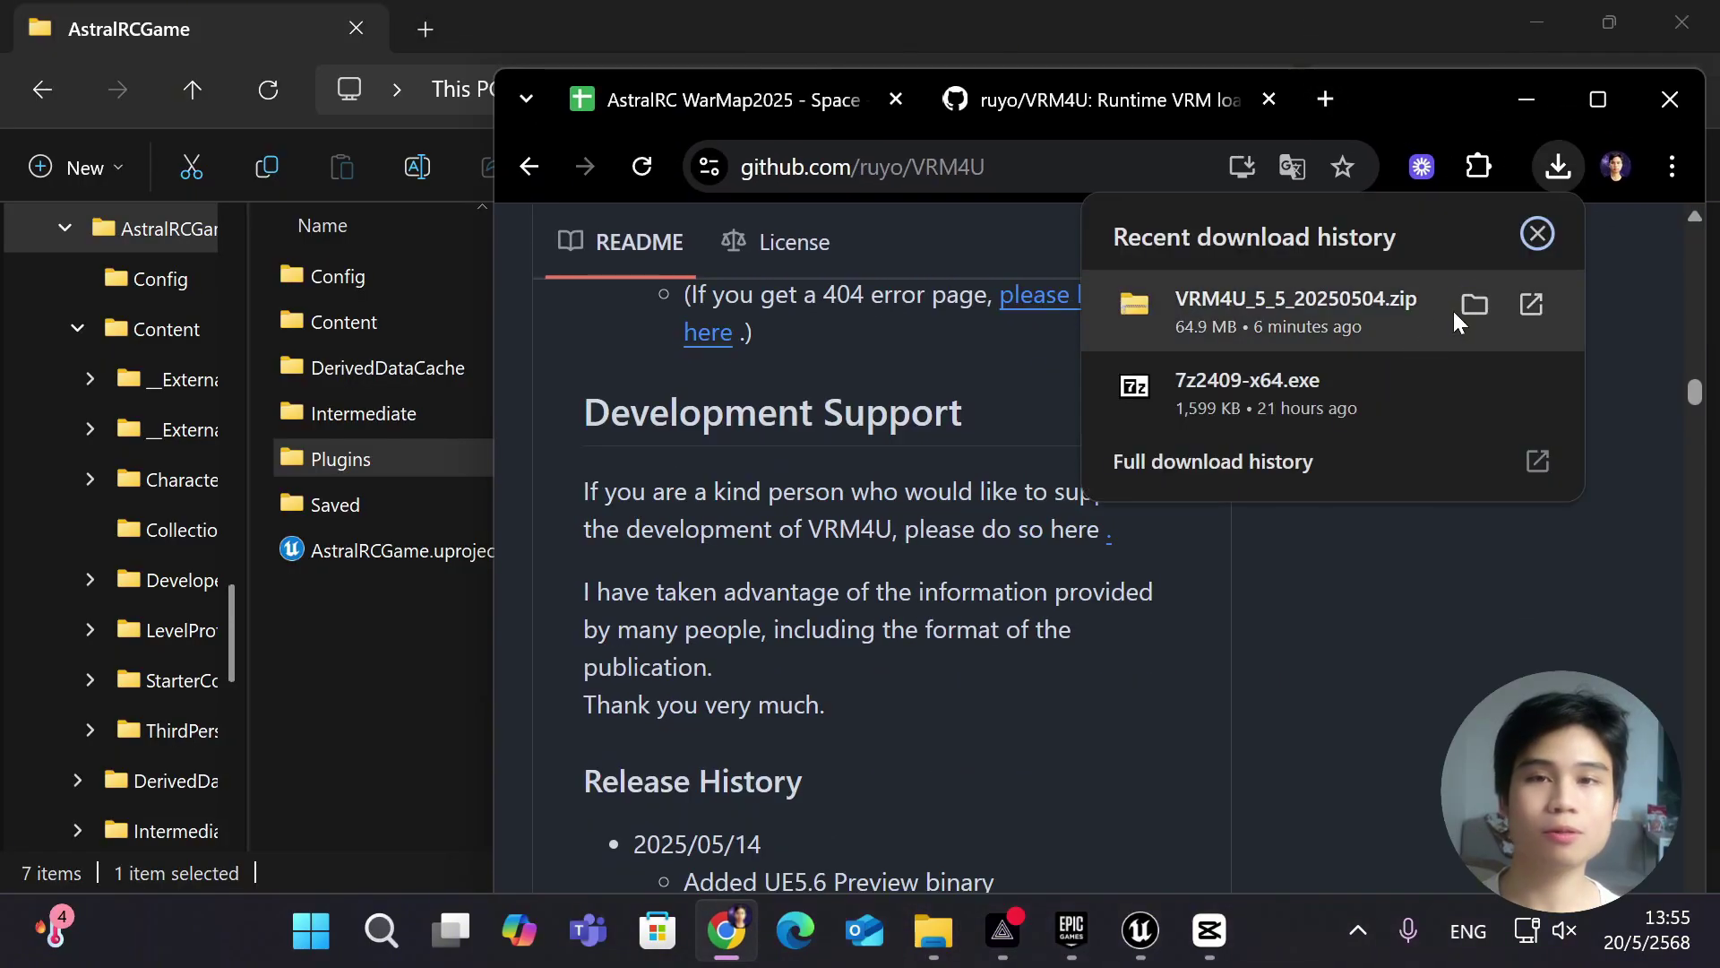
left_click(1472, 303)
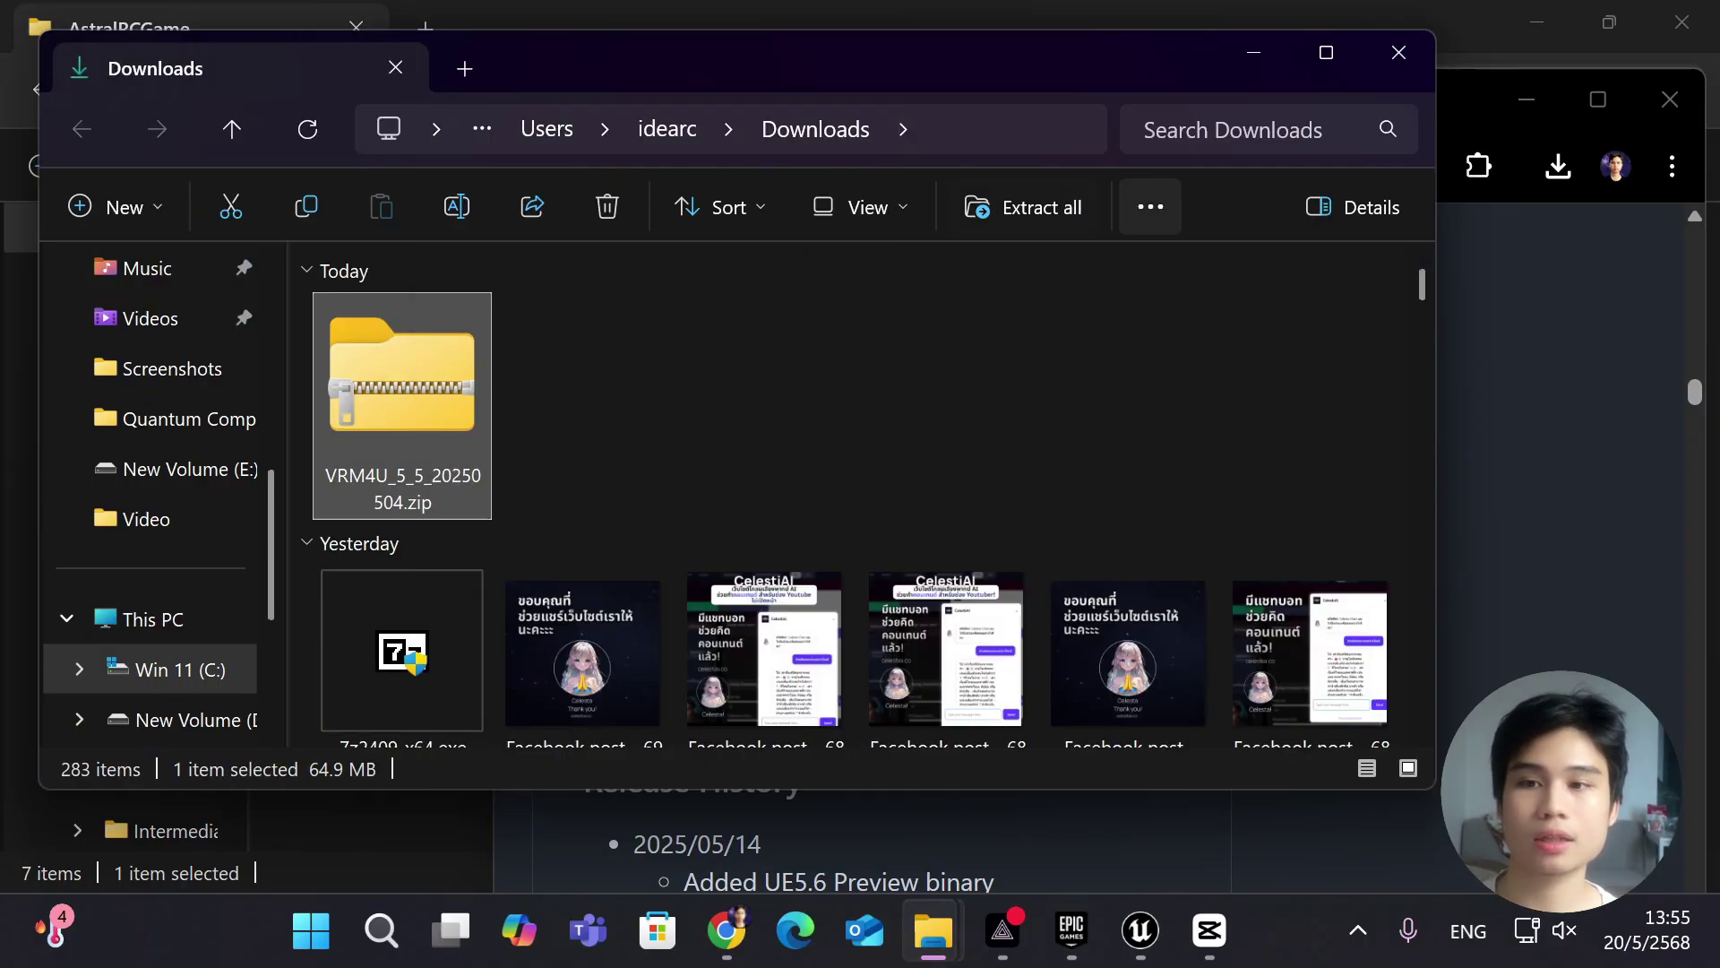
key("Return")
mouse_move(1256, 55)
left_mouse_down()
mouse_move(1470, 352)
mouse_move(1552, 373)
mouse_move(1654, 332)
left_mouse_up()
left_click_drag(1344, 27, 4, 479)
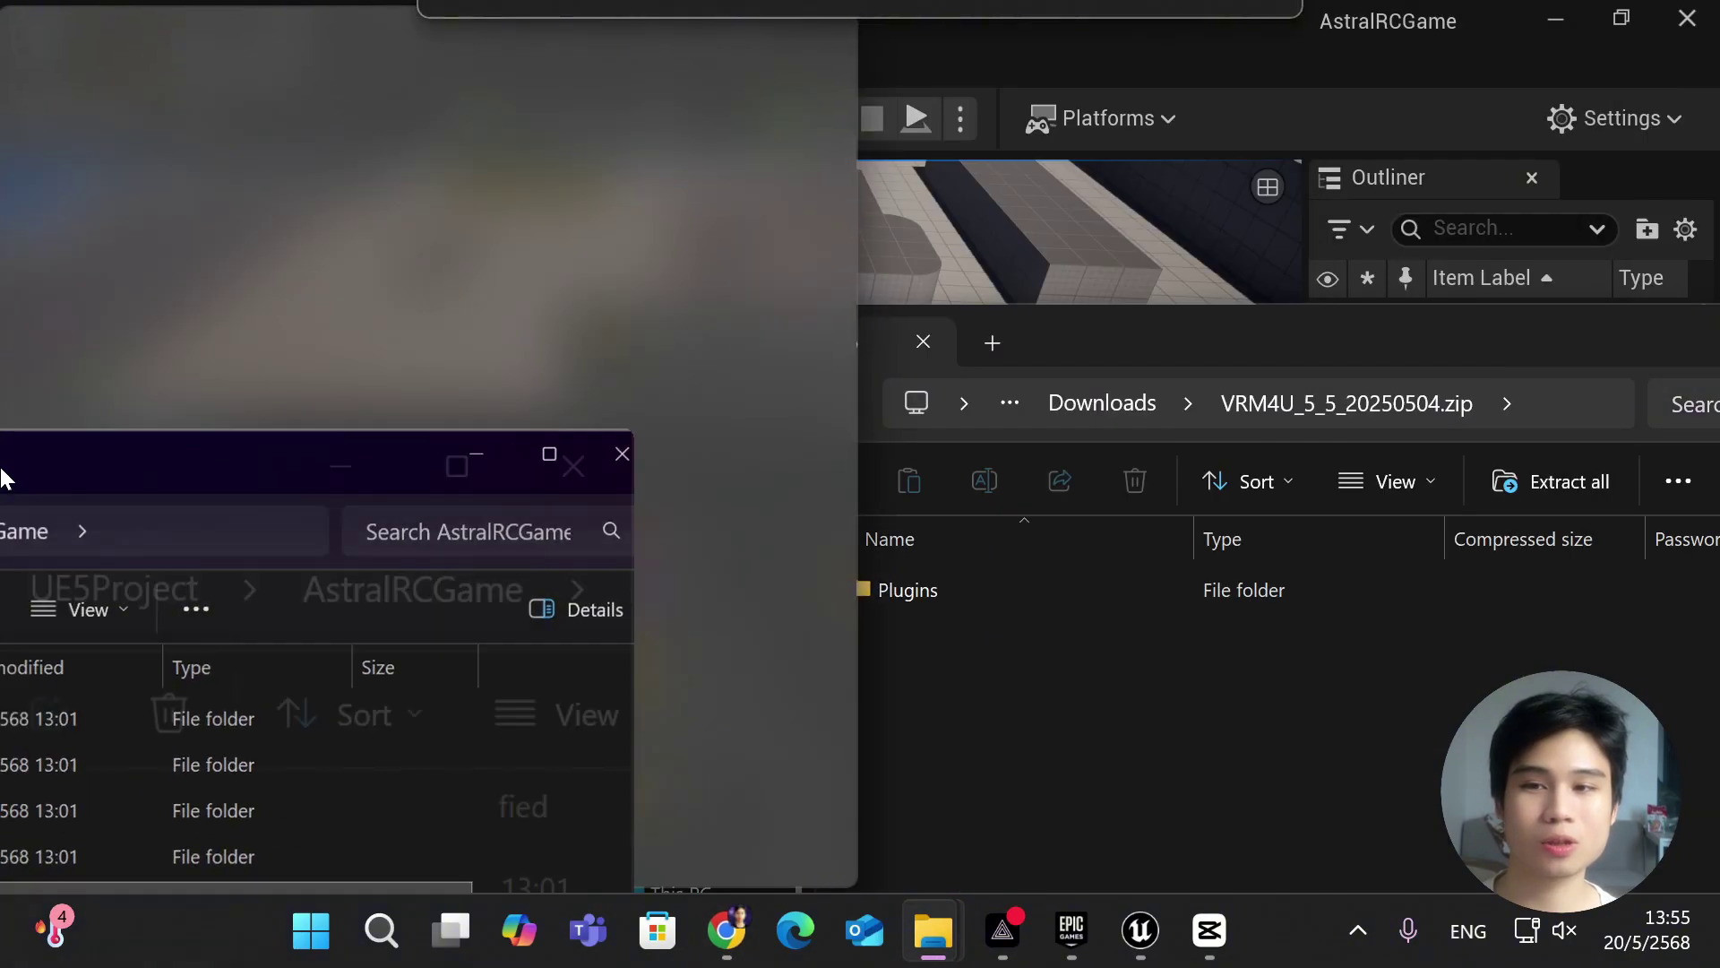
left_click(1157, 303)
Step: Copy the zip's VRM4U plugin folder into the project's Plugins folder
double_click(380, 464)
left_click(1219, 292)
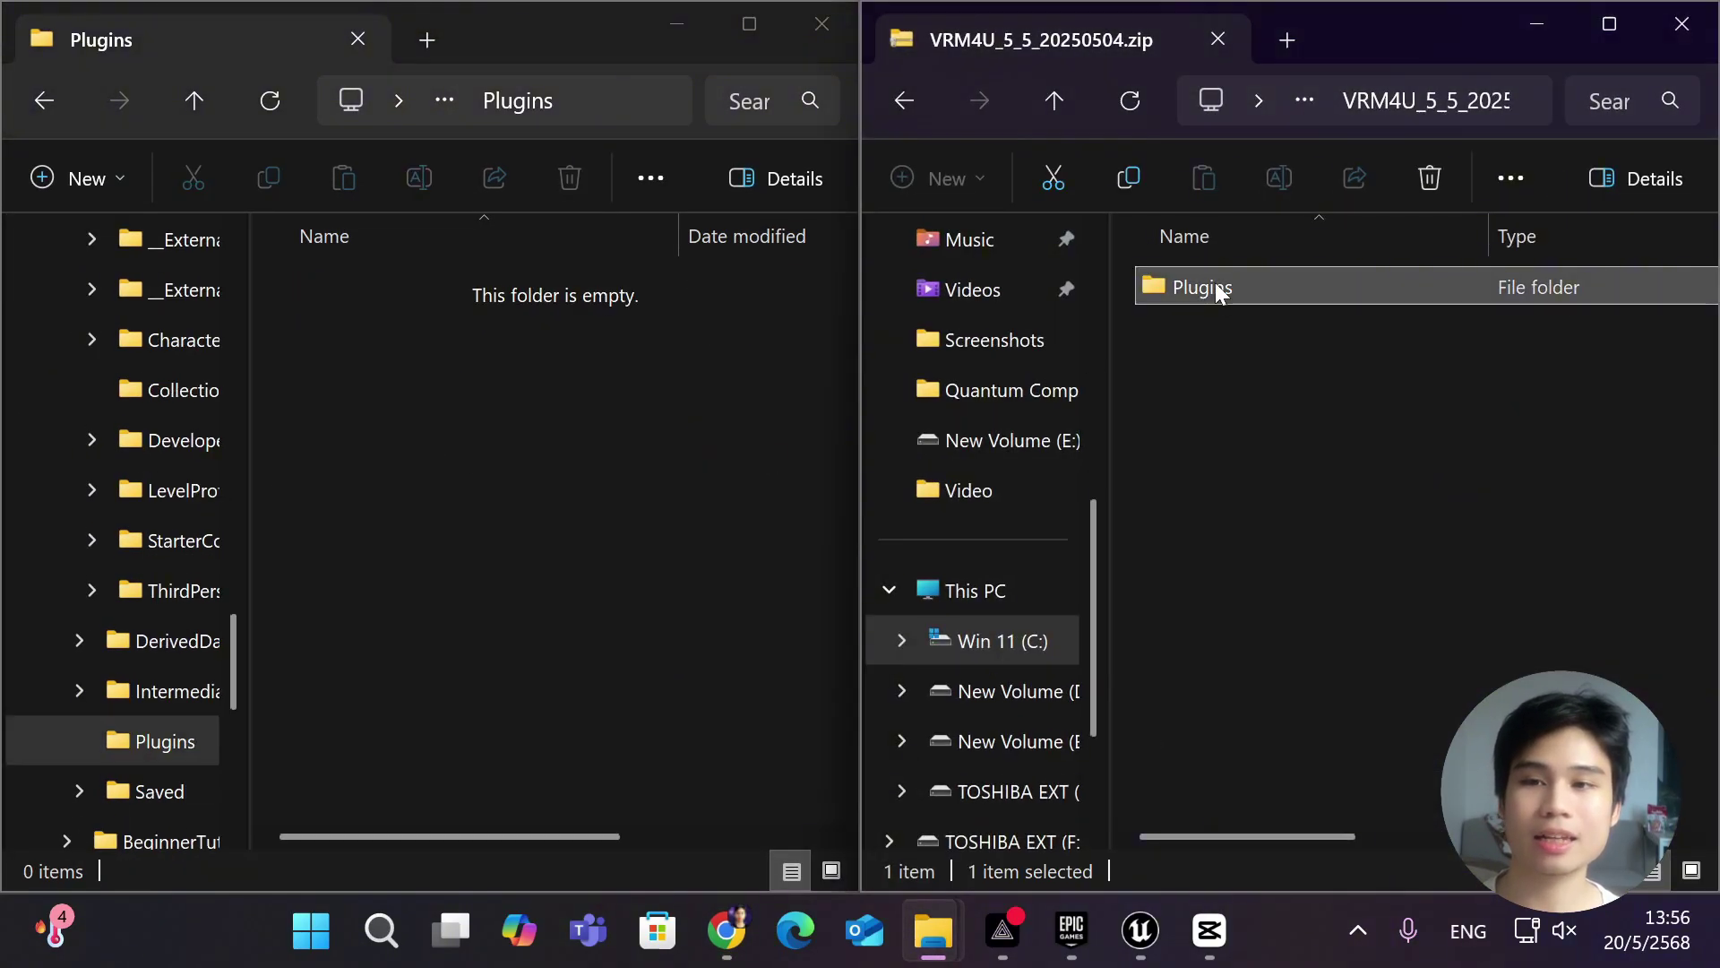
double_click(1218, 292)
left_click_drag(1245, 283, 625, 427)
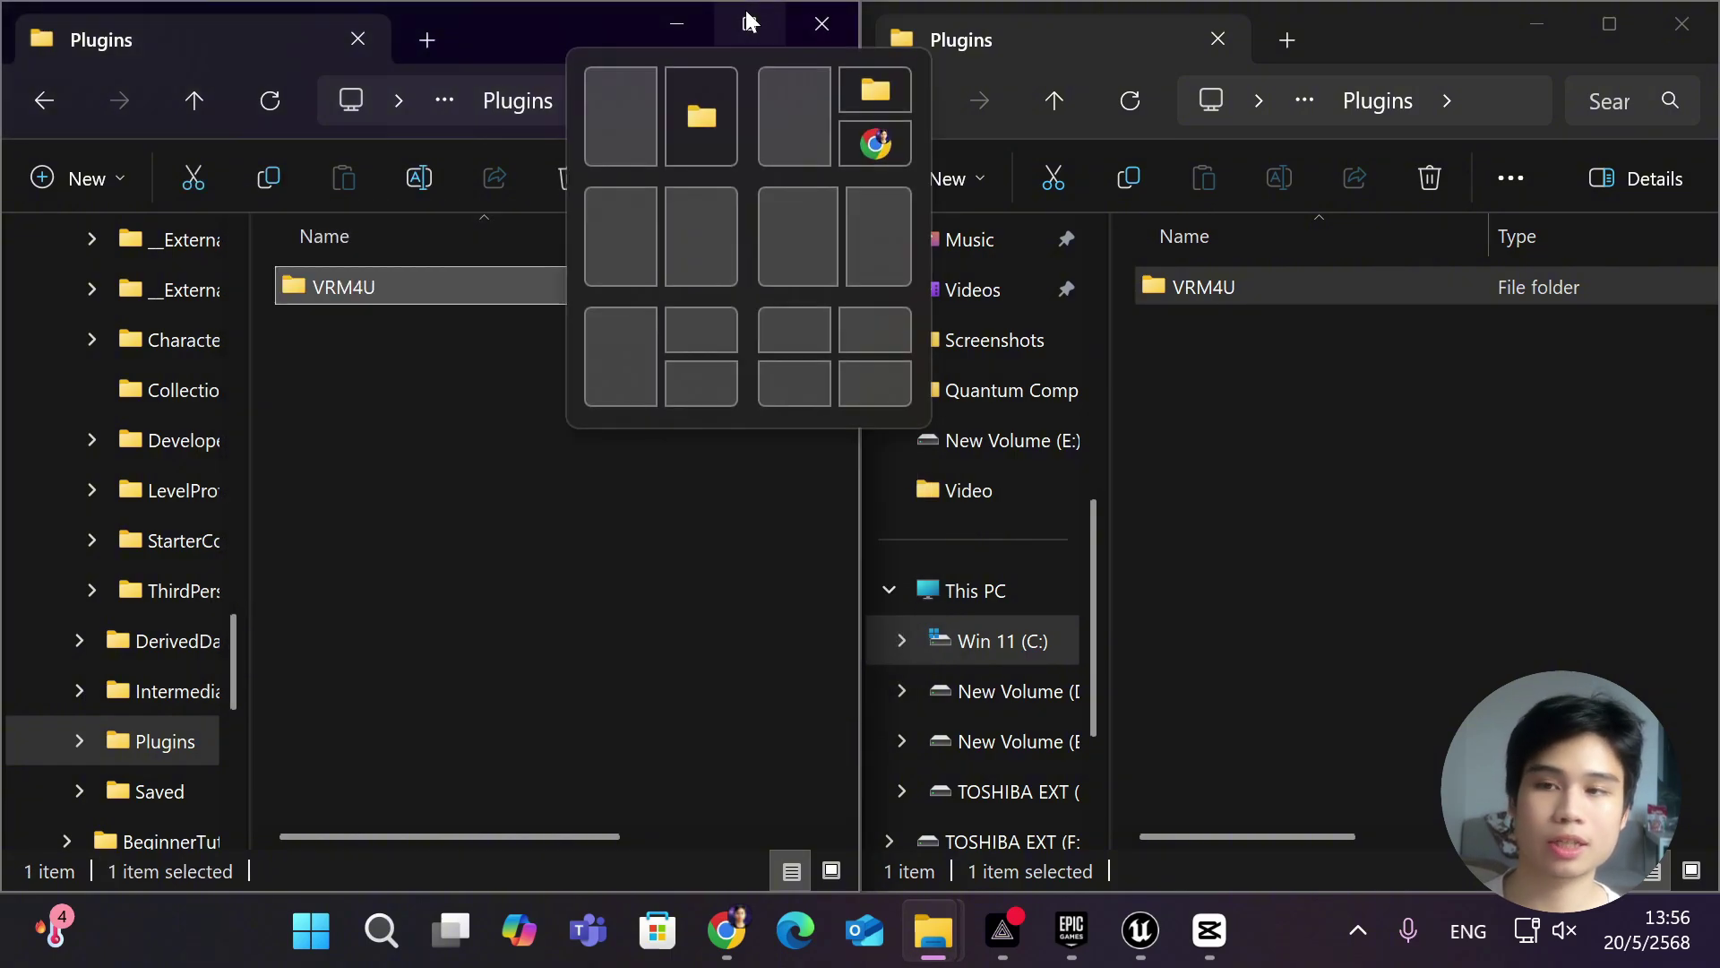
key("Return")
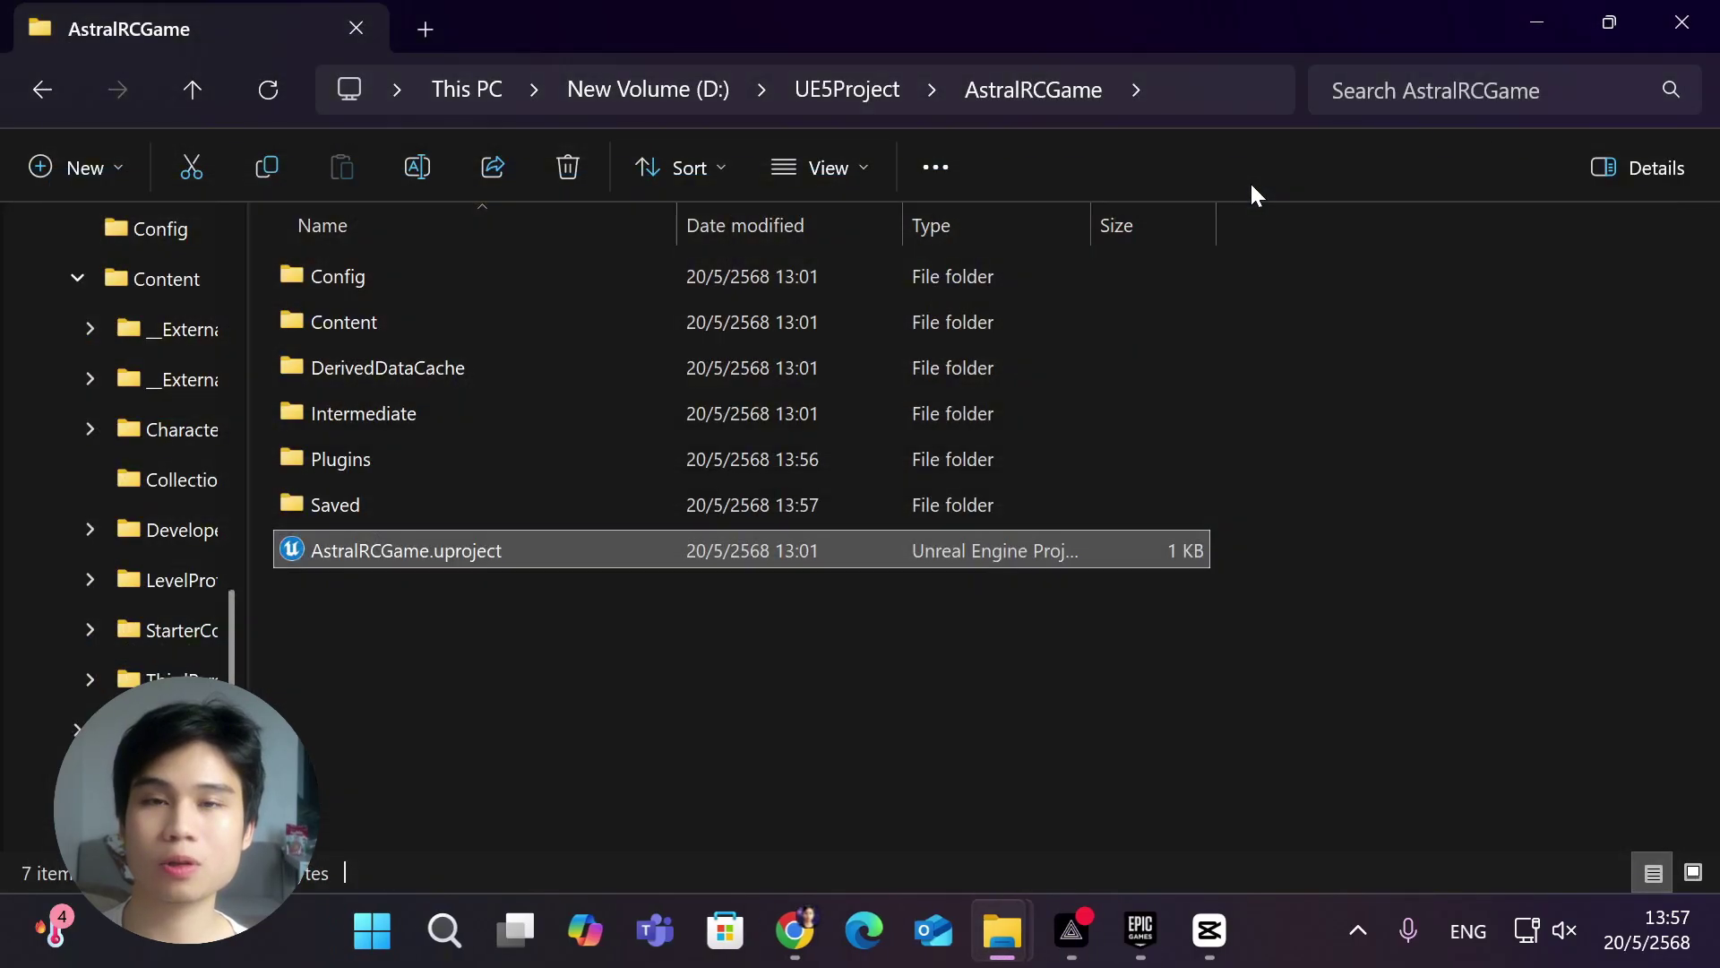
Step: Launch AstralRCGame, confirm VRM4U is enabled in Plugins, and expand the Engine folder
right_click(764, 542)
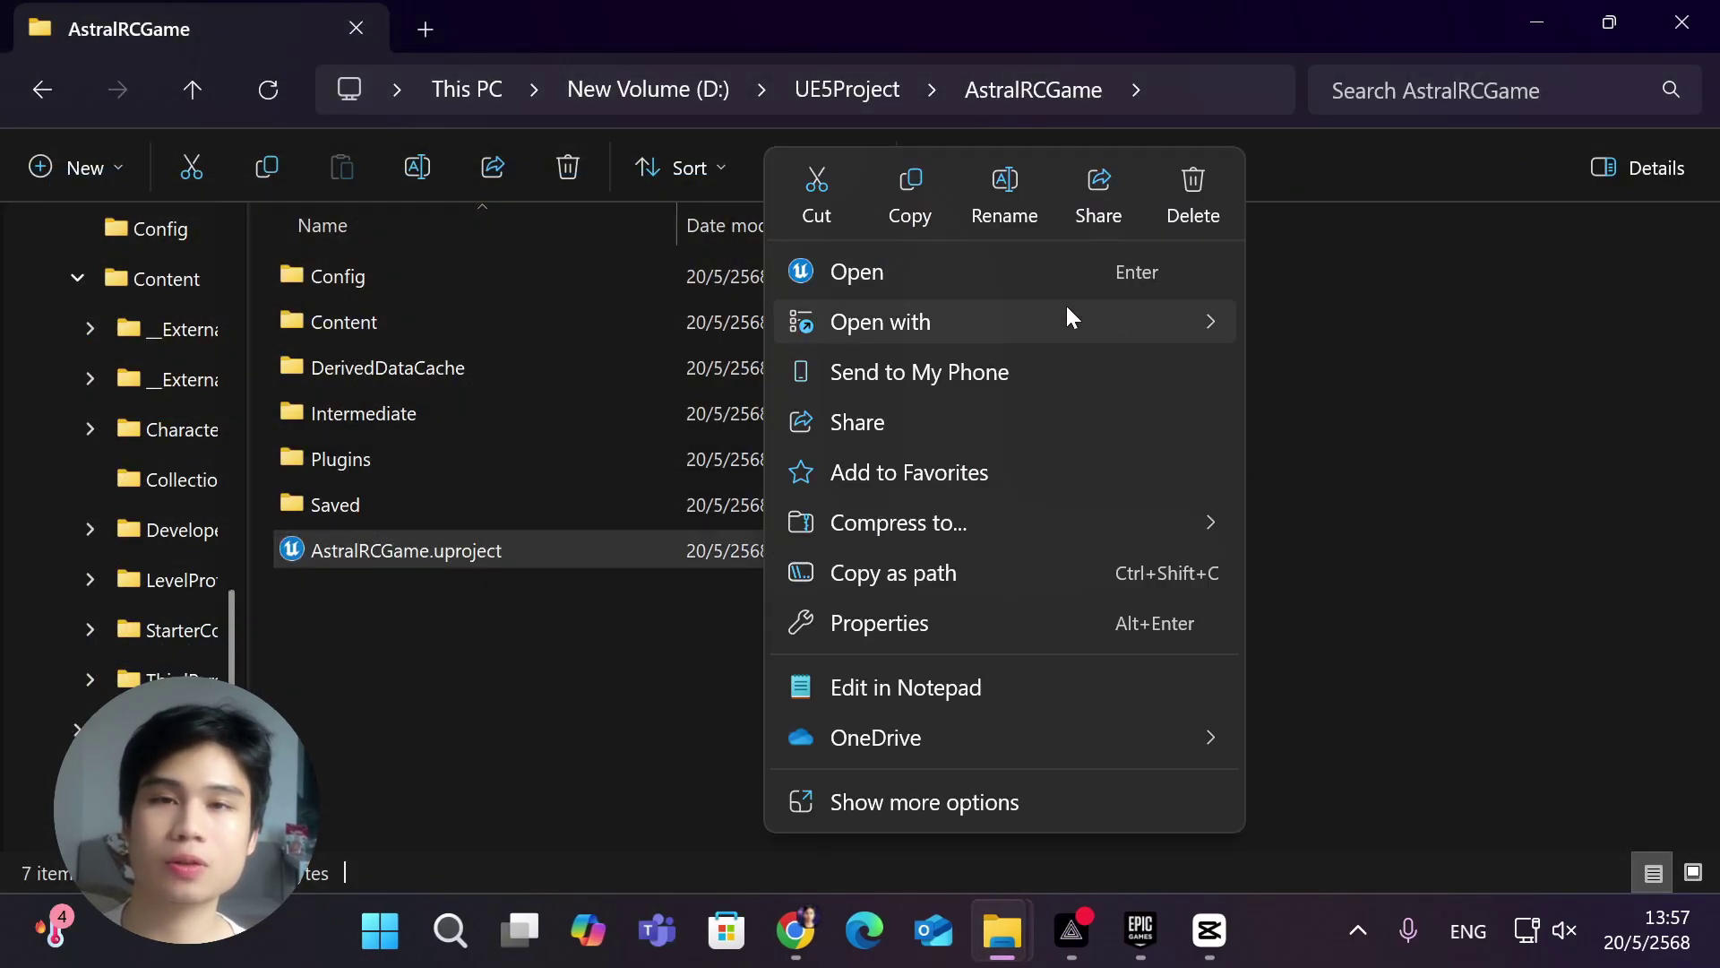
left_click(1104, 290)
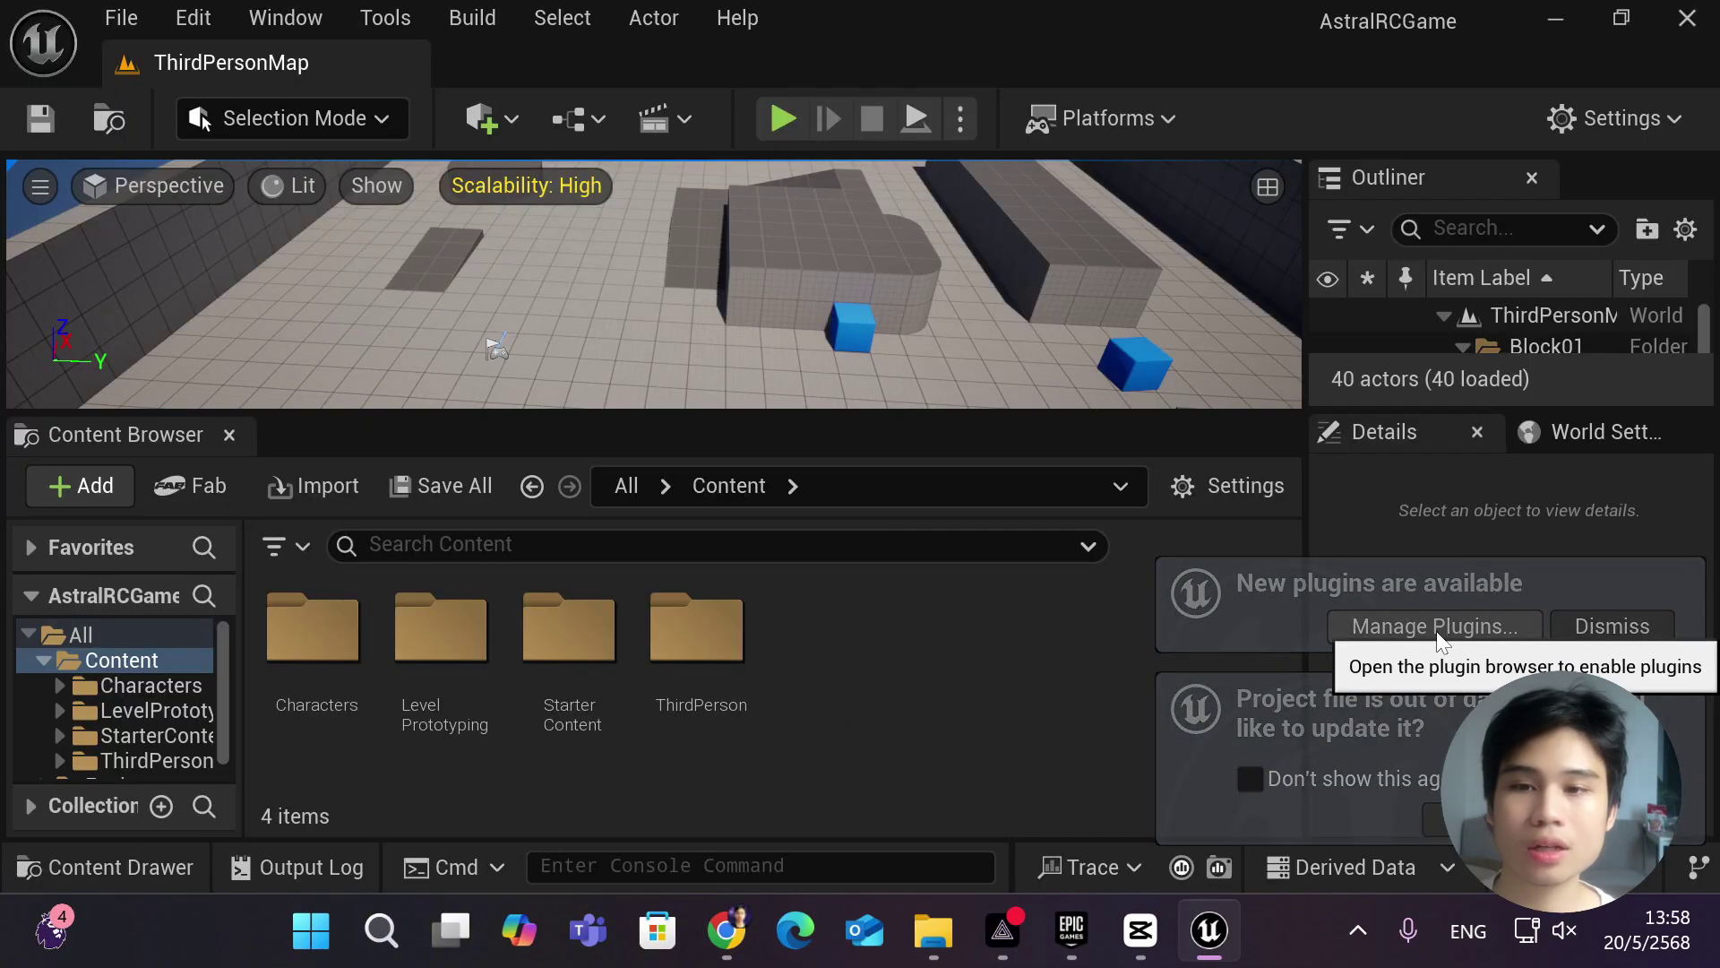
left_click(1434, 627)
type("VRM")
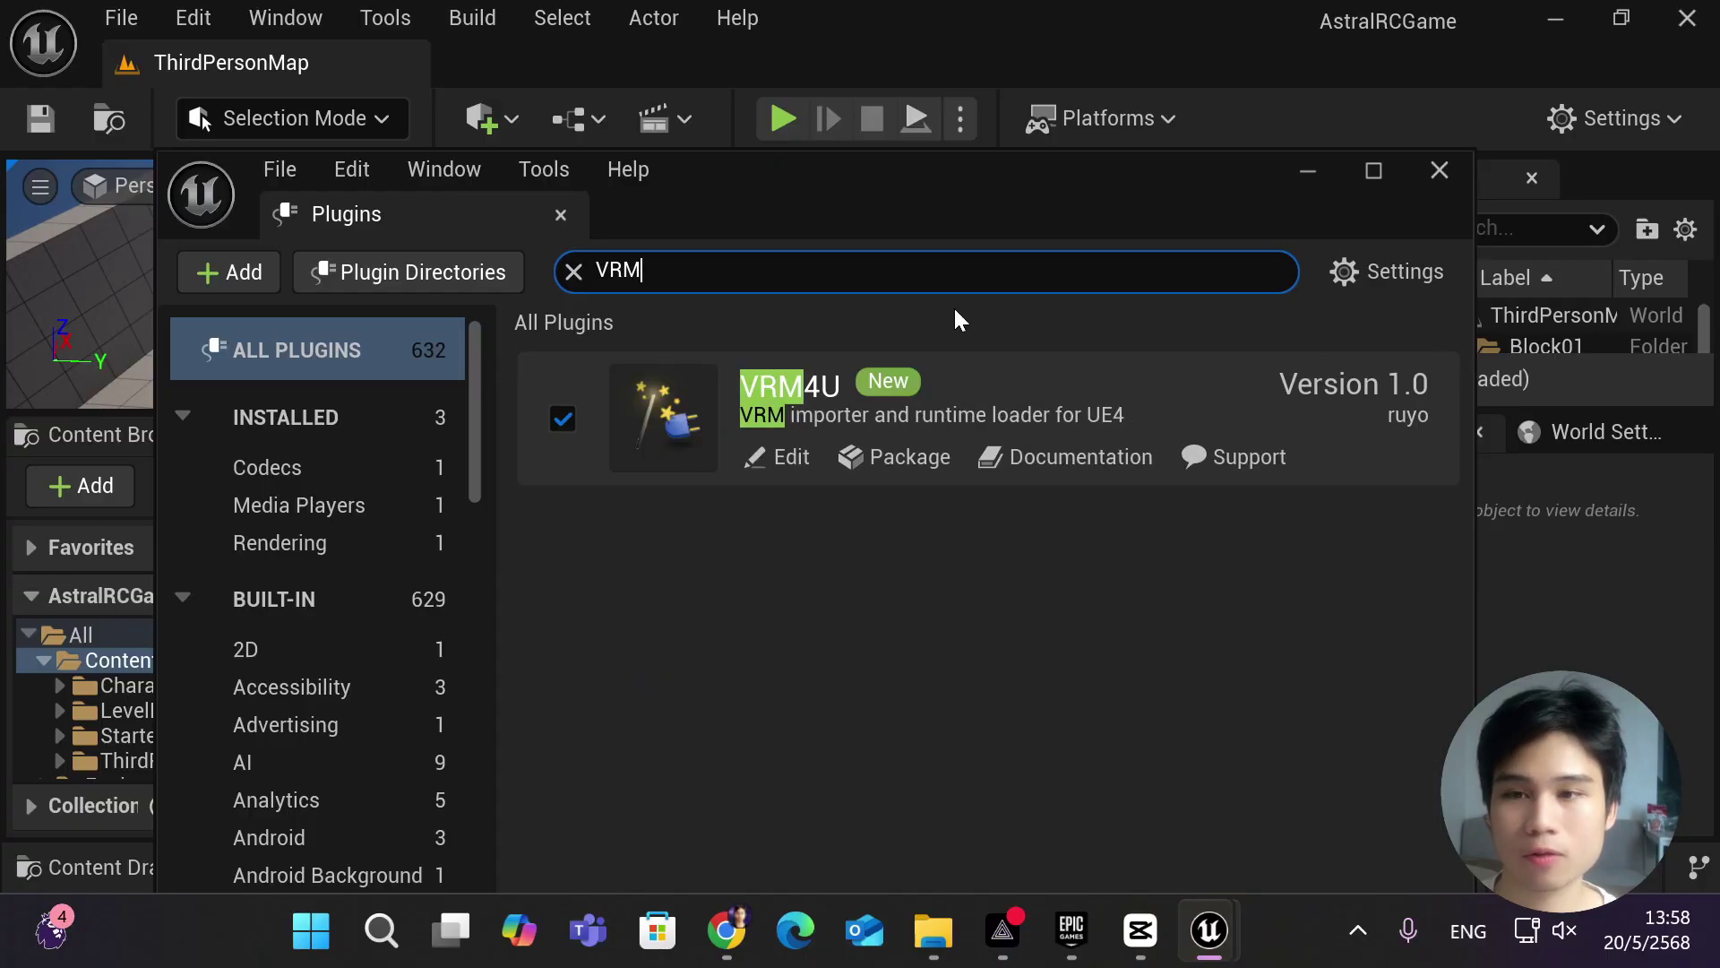
left_click(1440, 169)
left_click(43, 661)
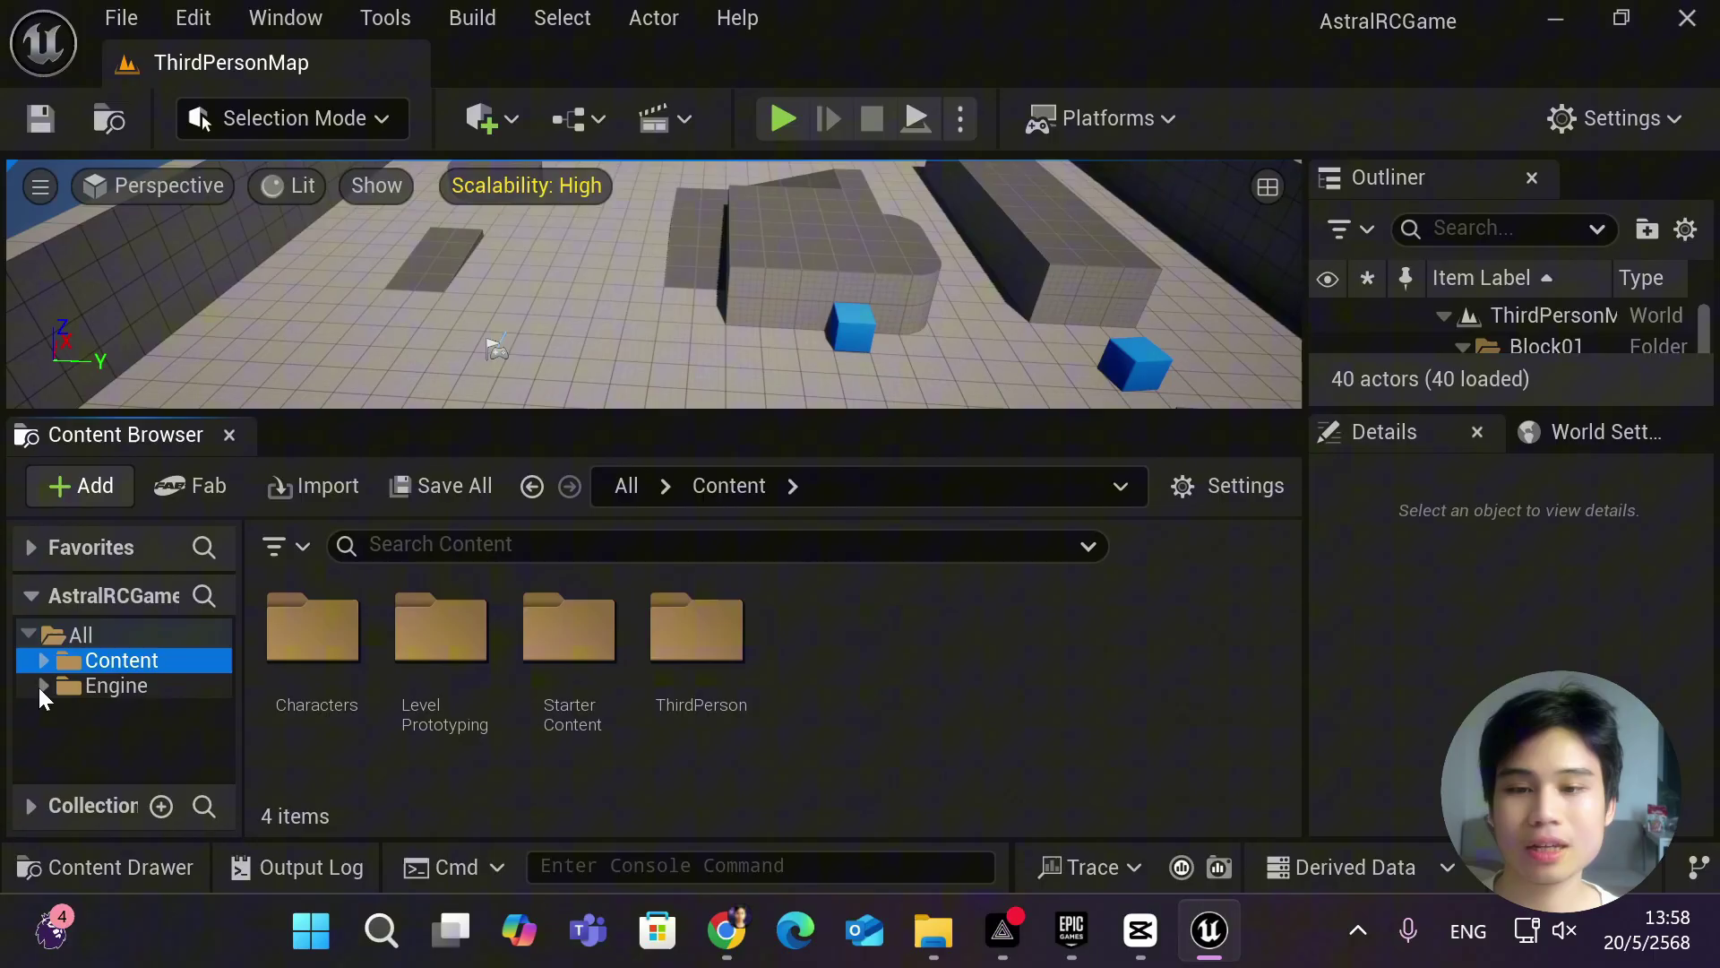
left_click(38, 684)
Step: Launch VRoid Studio from its Steam library page
scroll(215, 491, "down", 5)
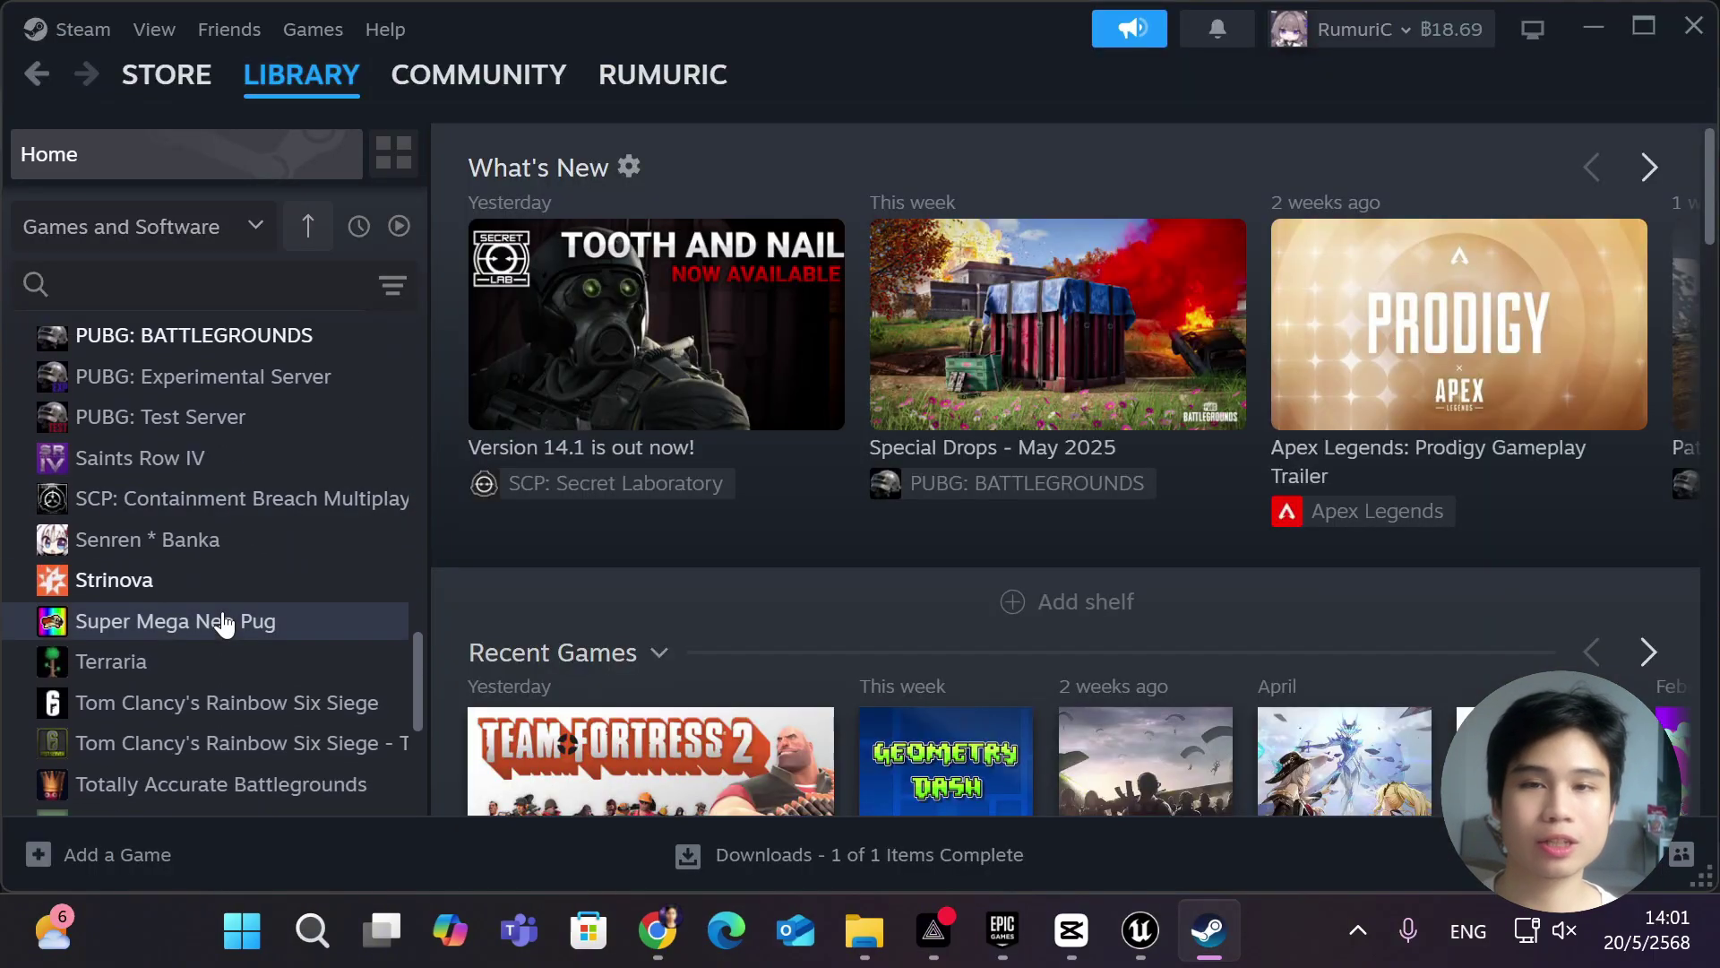
scroll(221, 620, "down", 4)
left_click(193, 560)
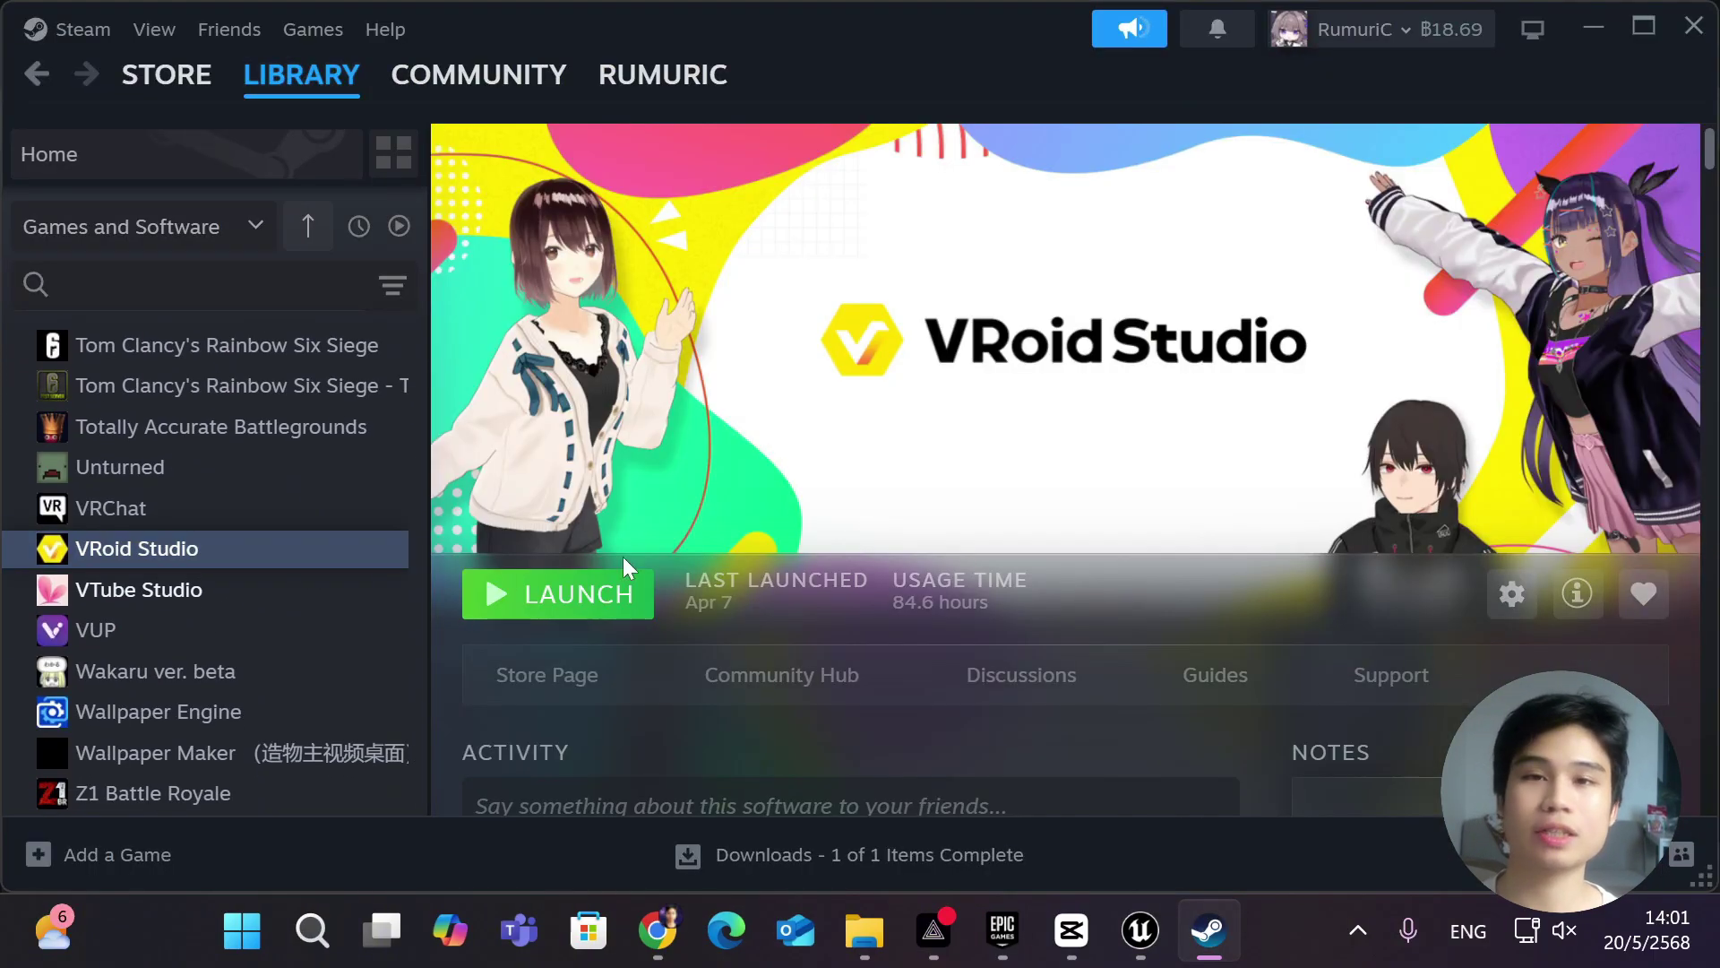
left_click(584, 594)
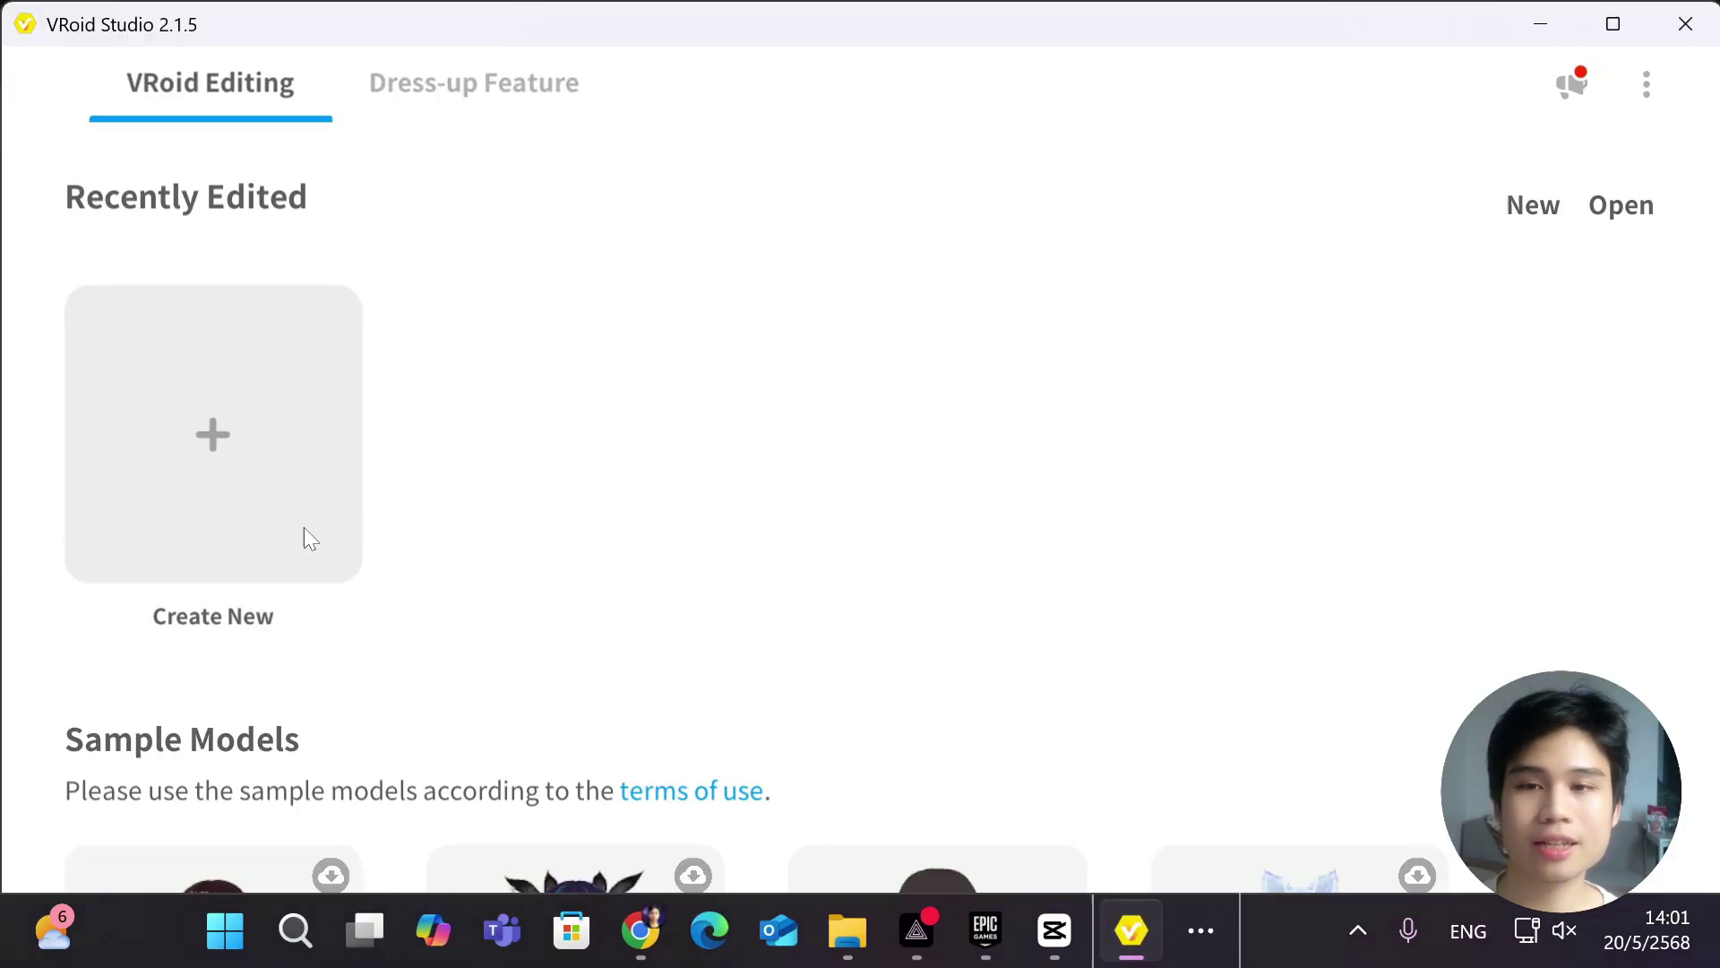
Step: Load the AvatarSample_C sample model from Sample Models
scroll(278, 502, "down", 1)
scroll(277, 505, "down", 2)
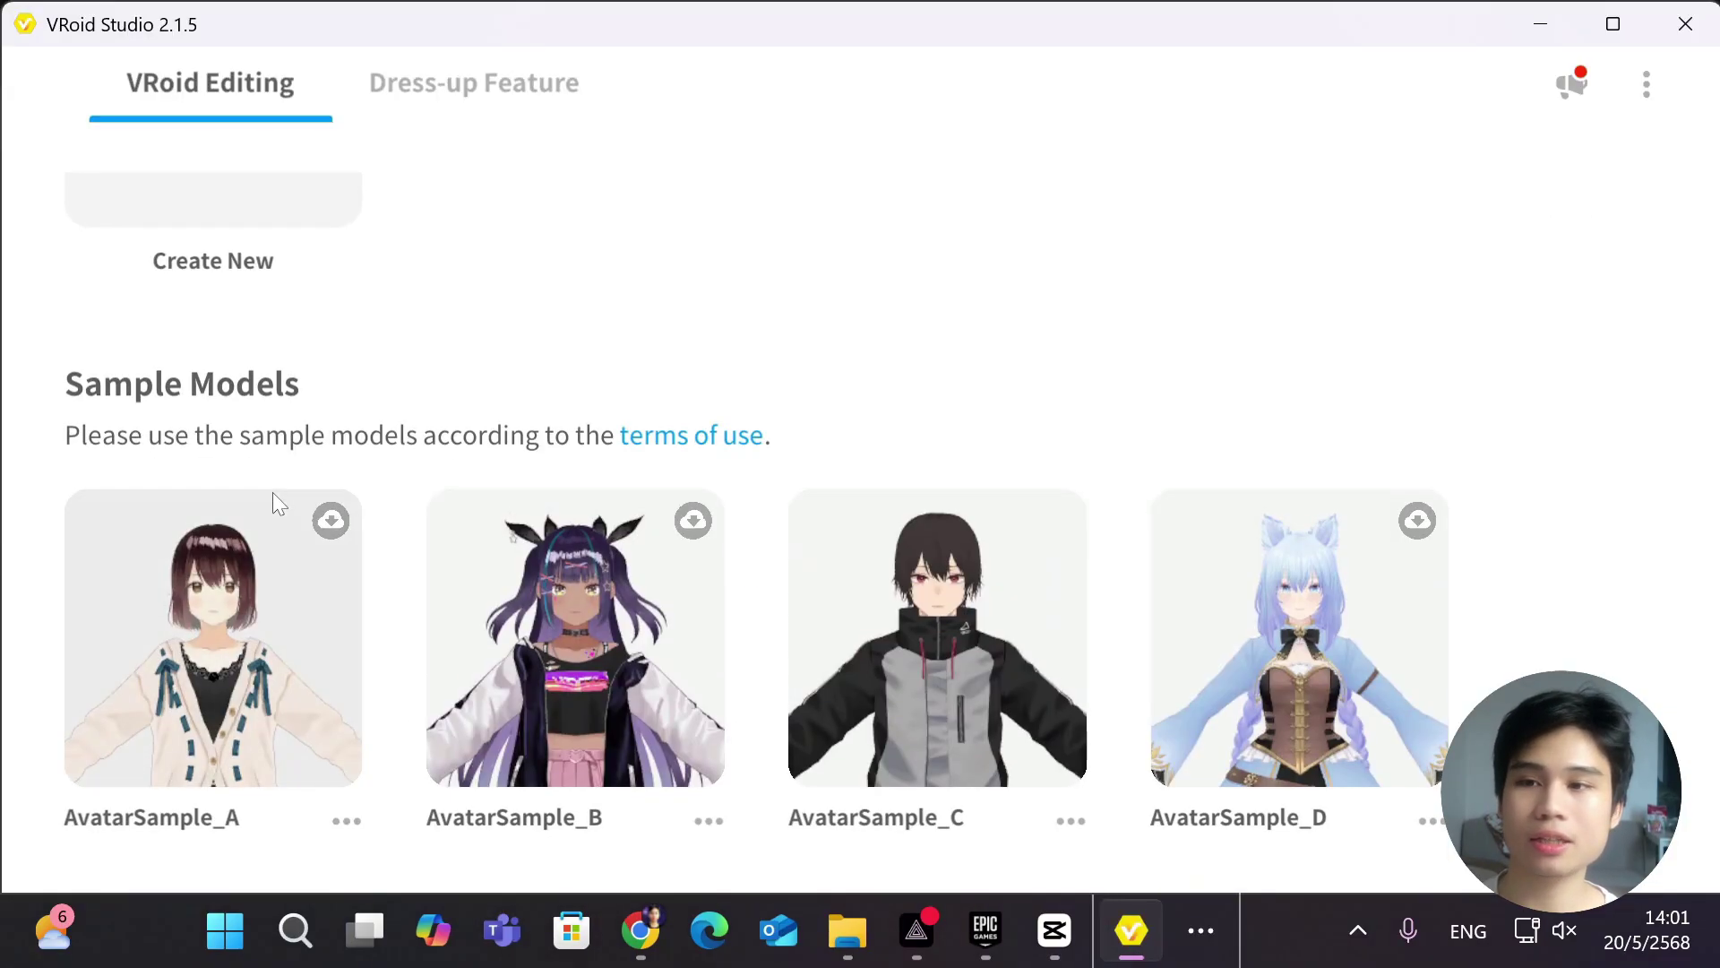
left_click(912, 652)
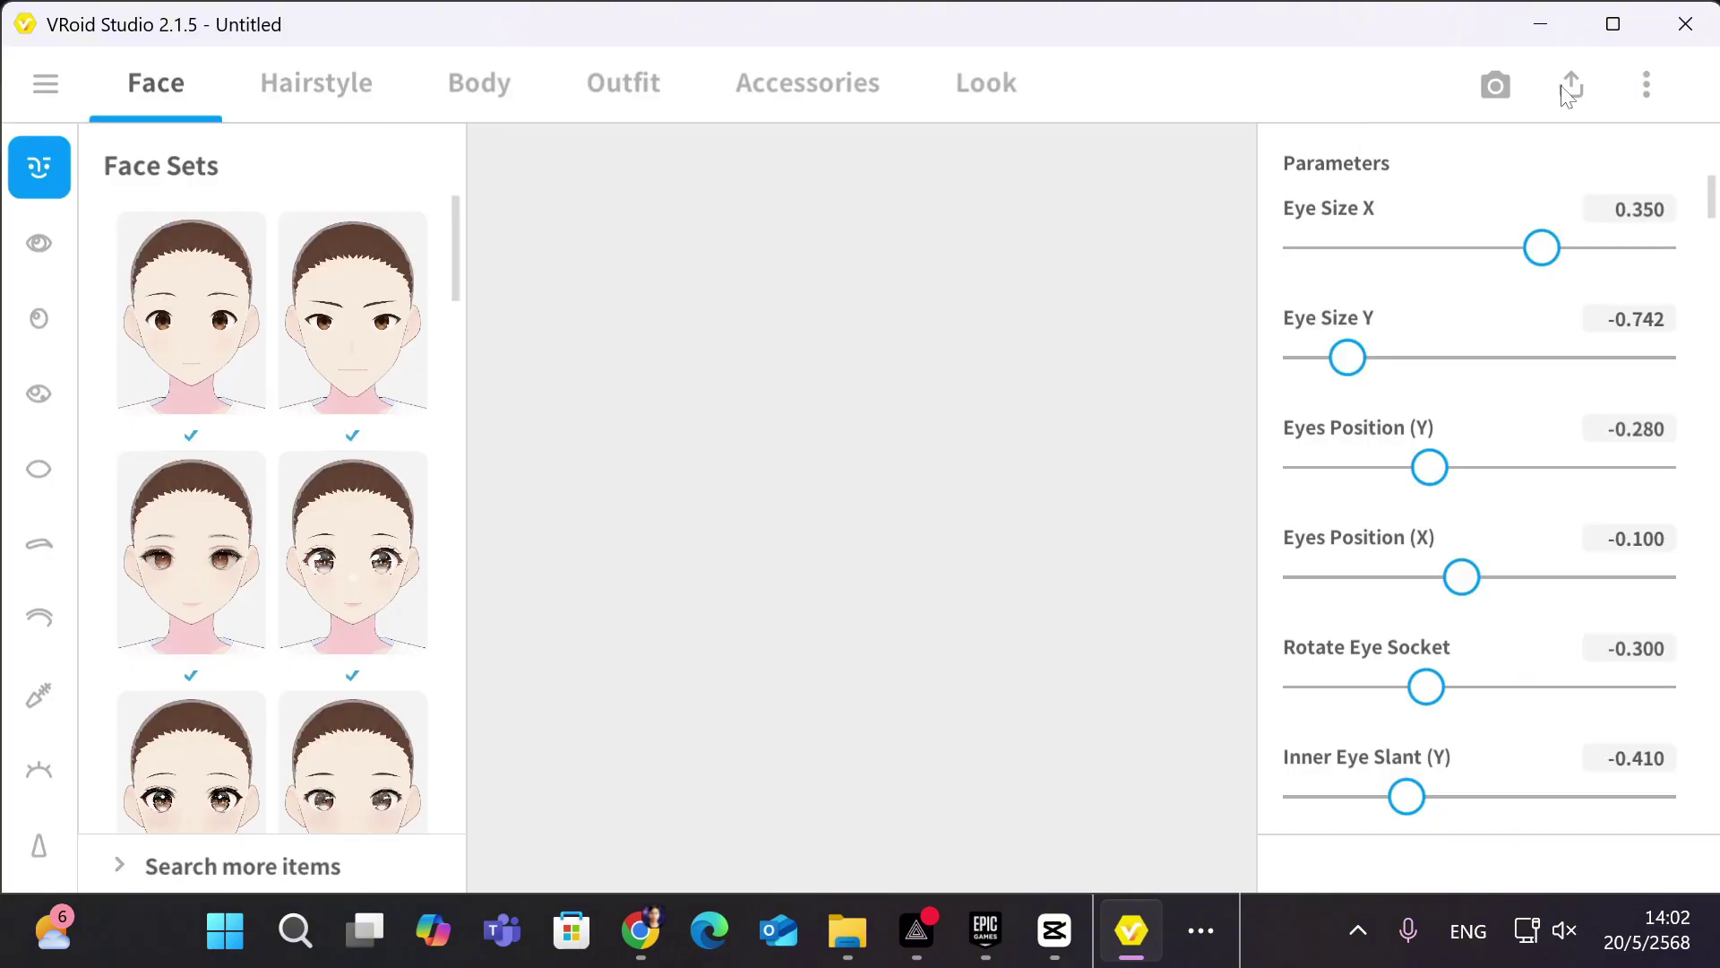
Step: Expand the polygon, material and bone reduction options and open VRM 1.0 export settings
left_click(1563, 87)
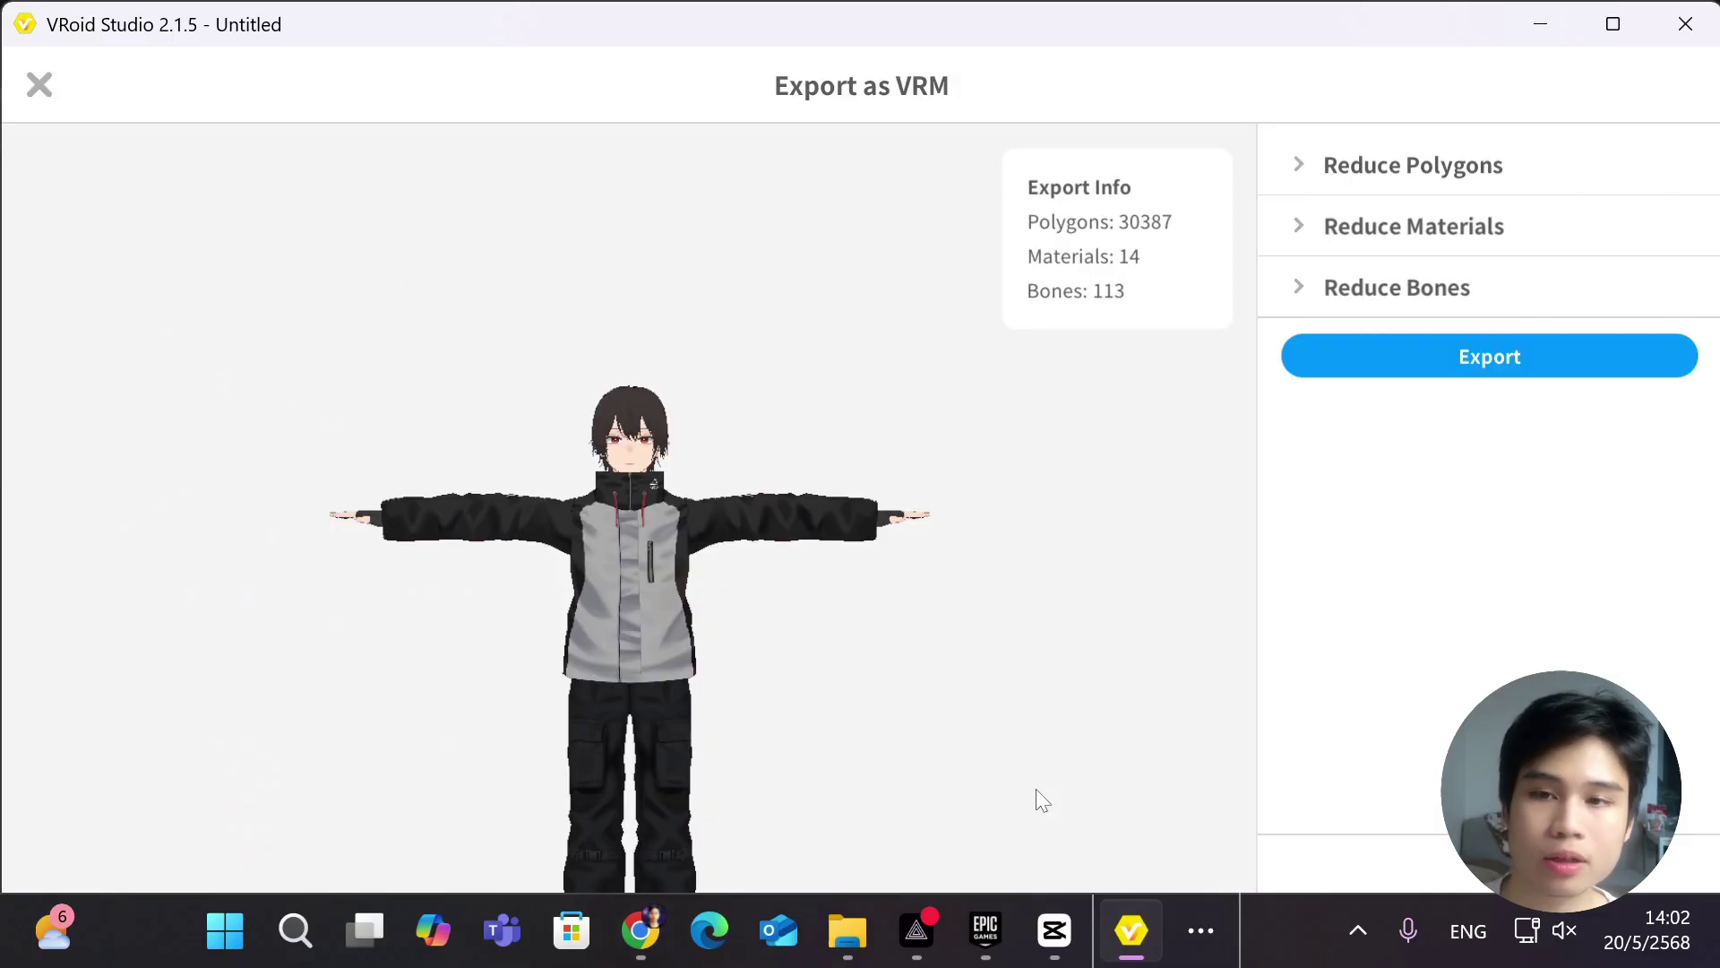
left_click(1304, 300)
left_click(1303, 231)
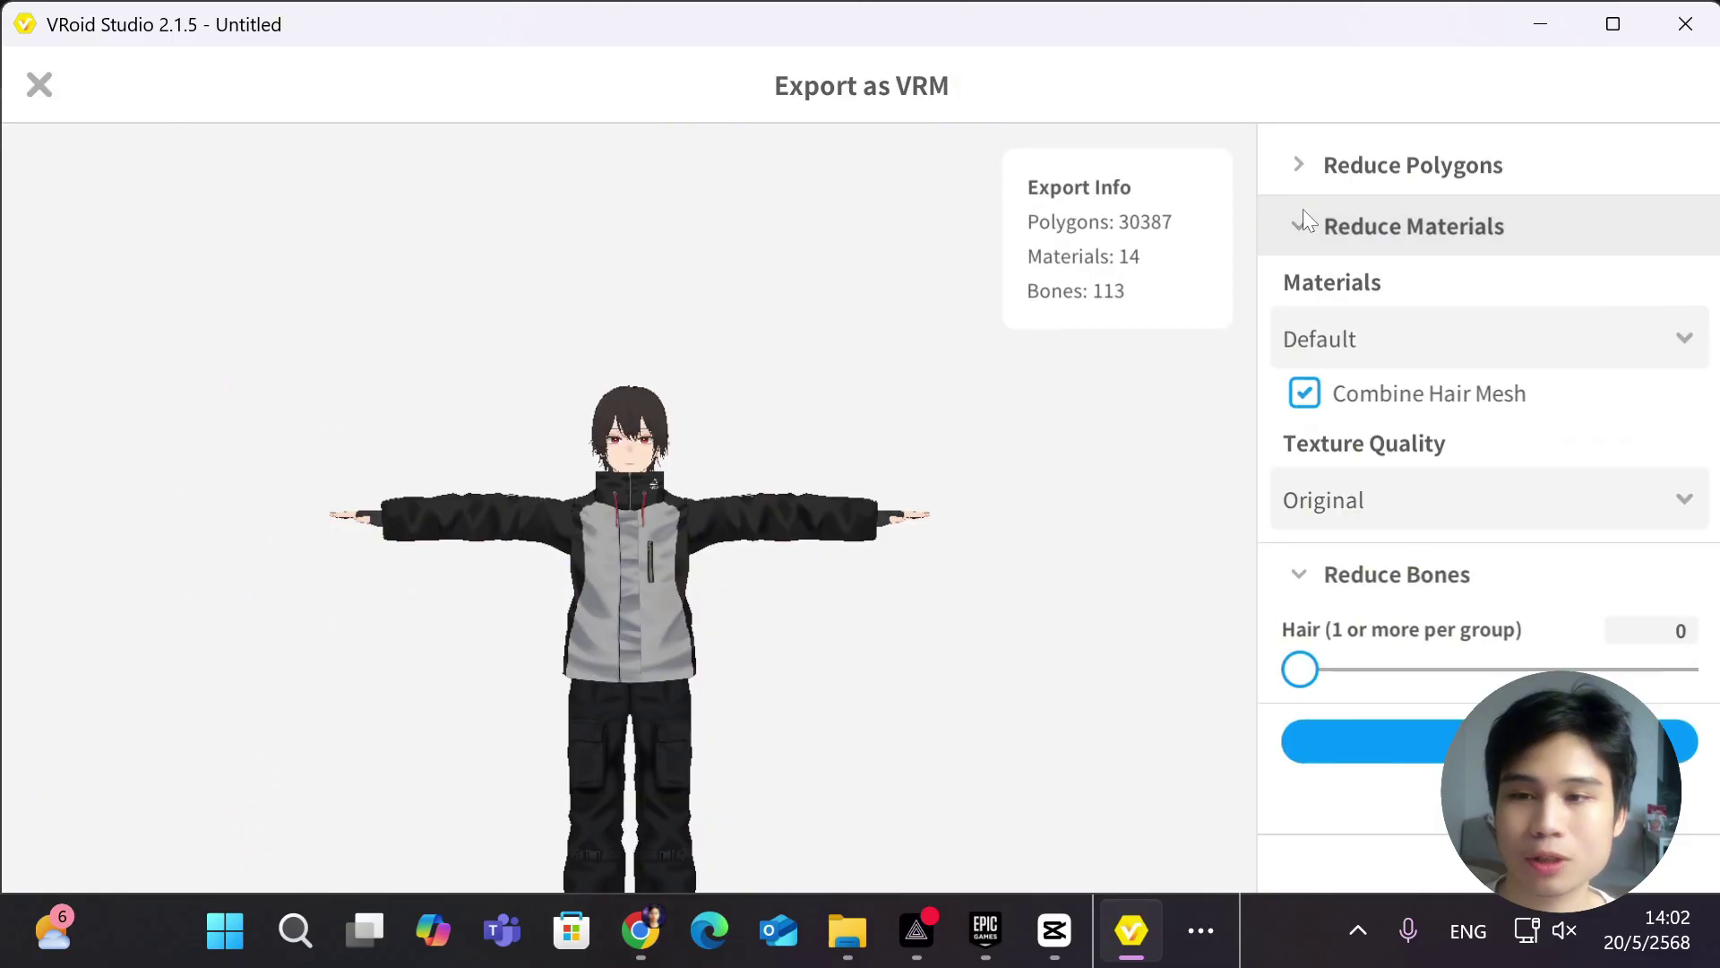
left_click(1304, 171)
scroll(1423, 395, "down", 5)
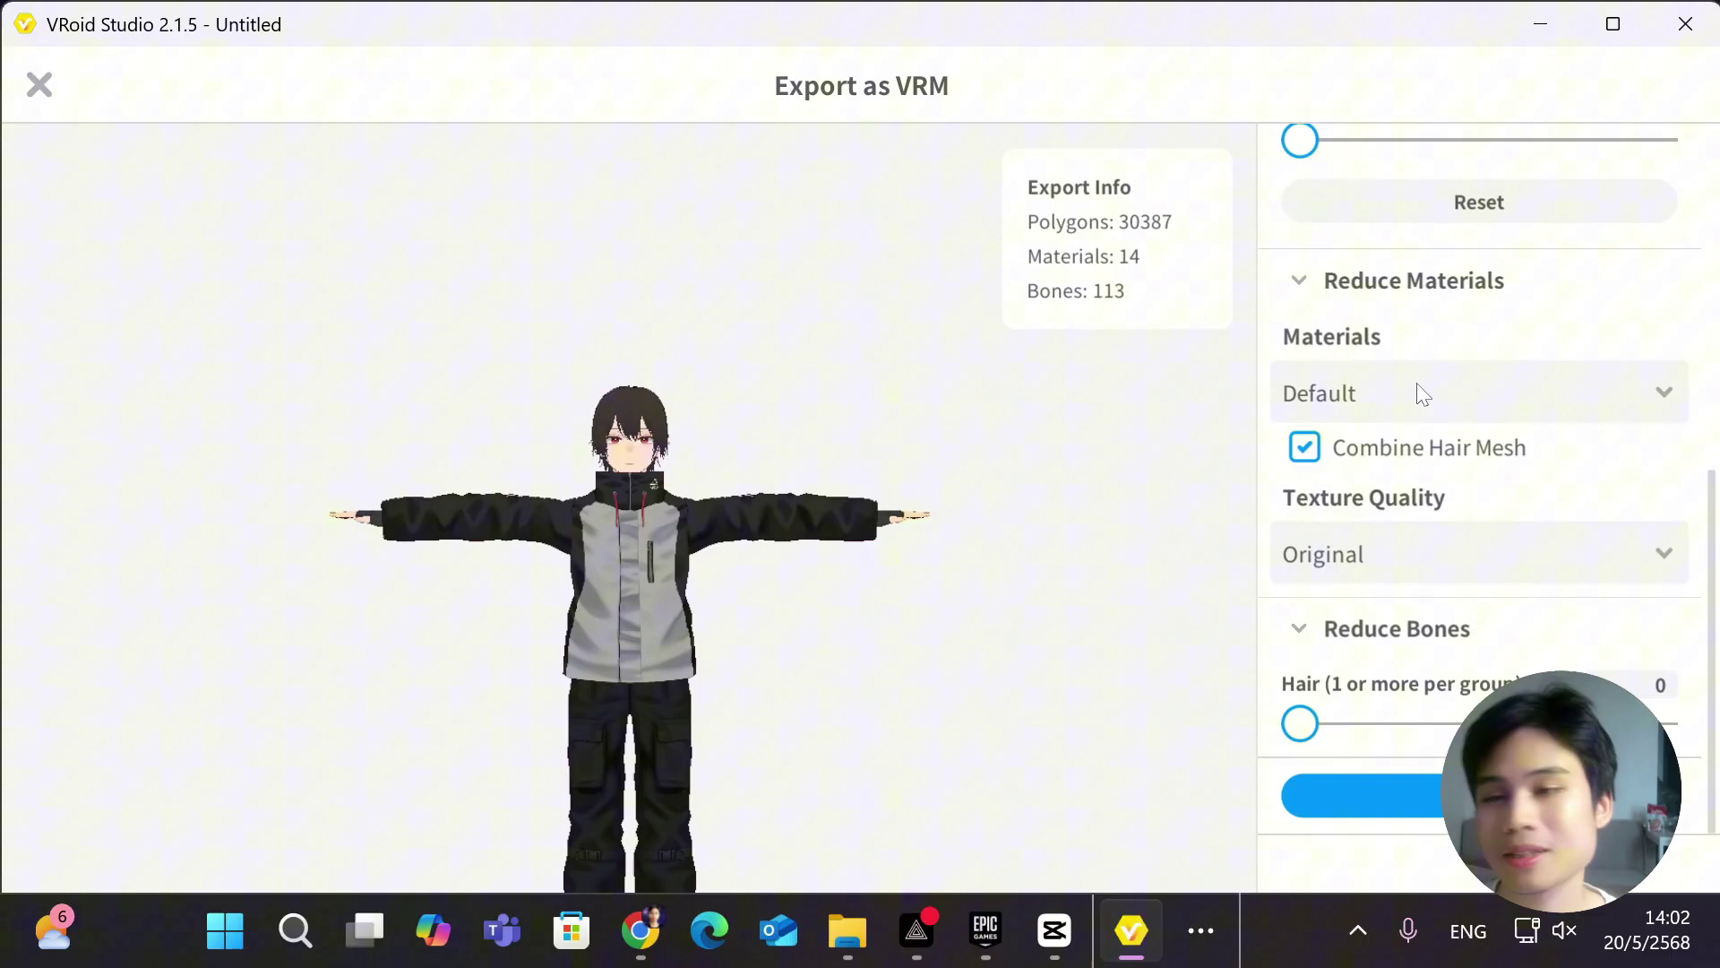
left_click(1487, 788)
left_click(691, 261)
Step: Confirm the VRM export and browse to AstralRCGame's Content folder
scroll(615, 431, "down", 5)
scroll(615, 433, "down", 10)
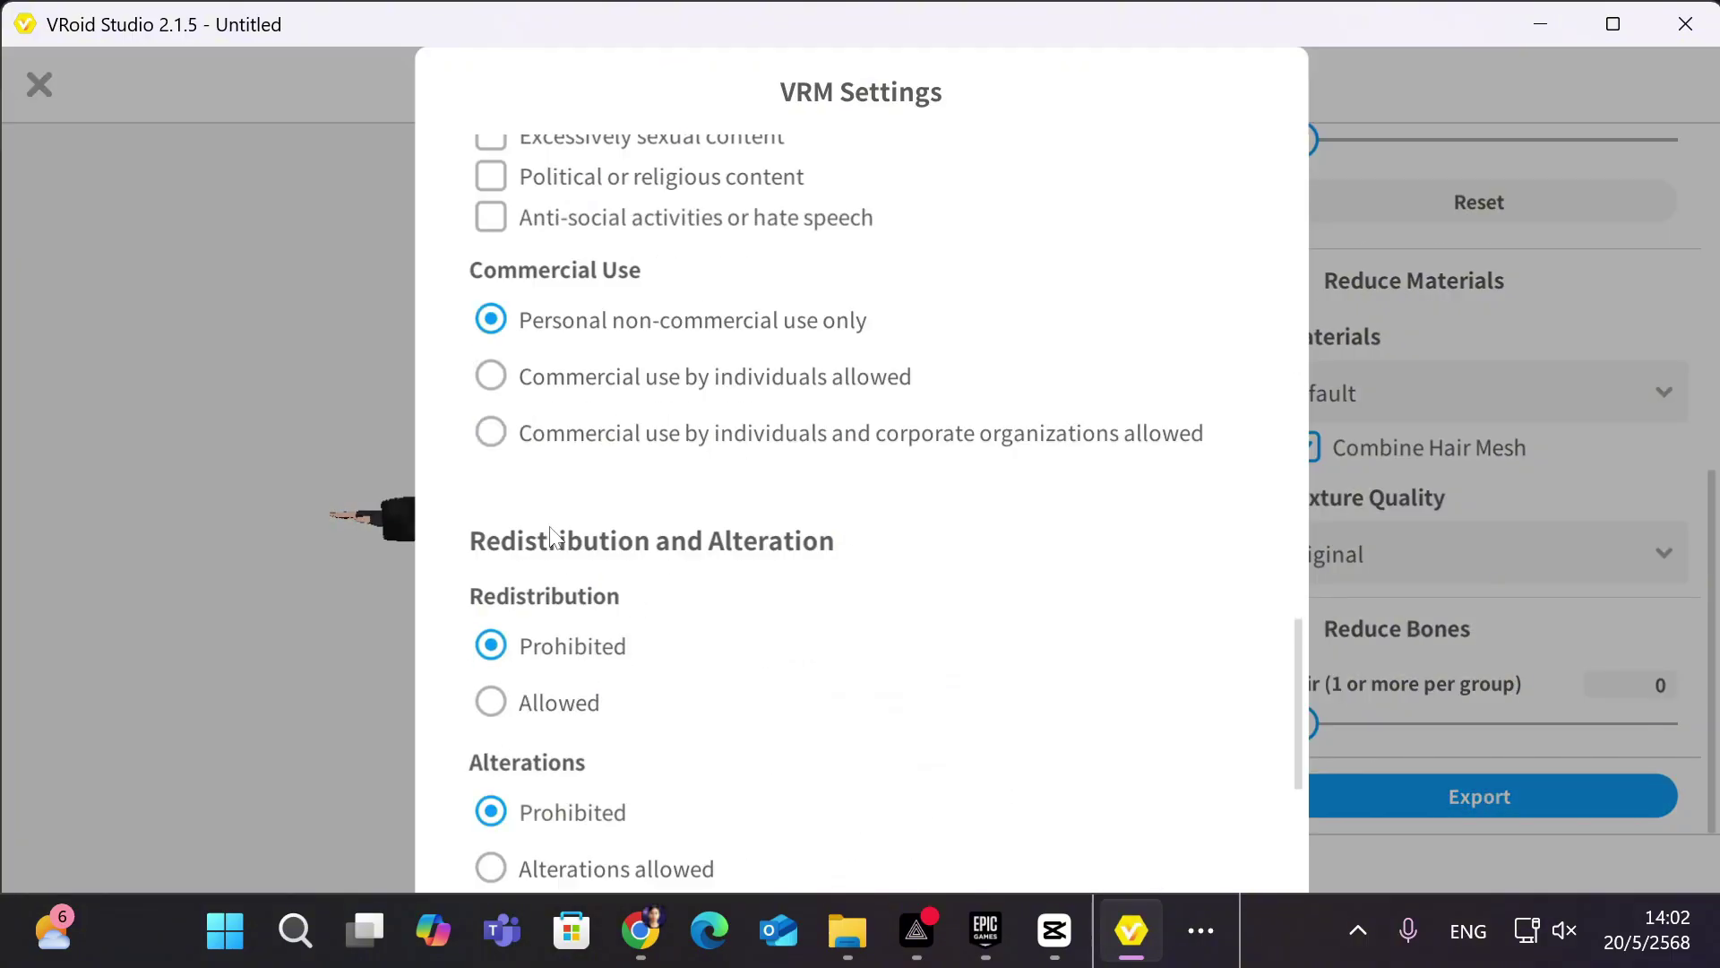
scroll(556, 538, "down", 5)
left_click(1174, 733)
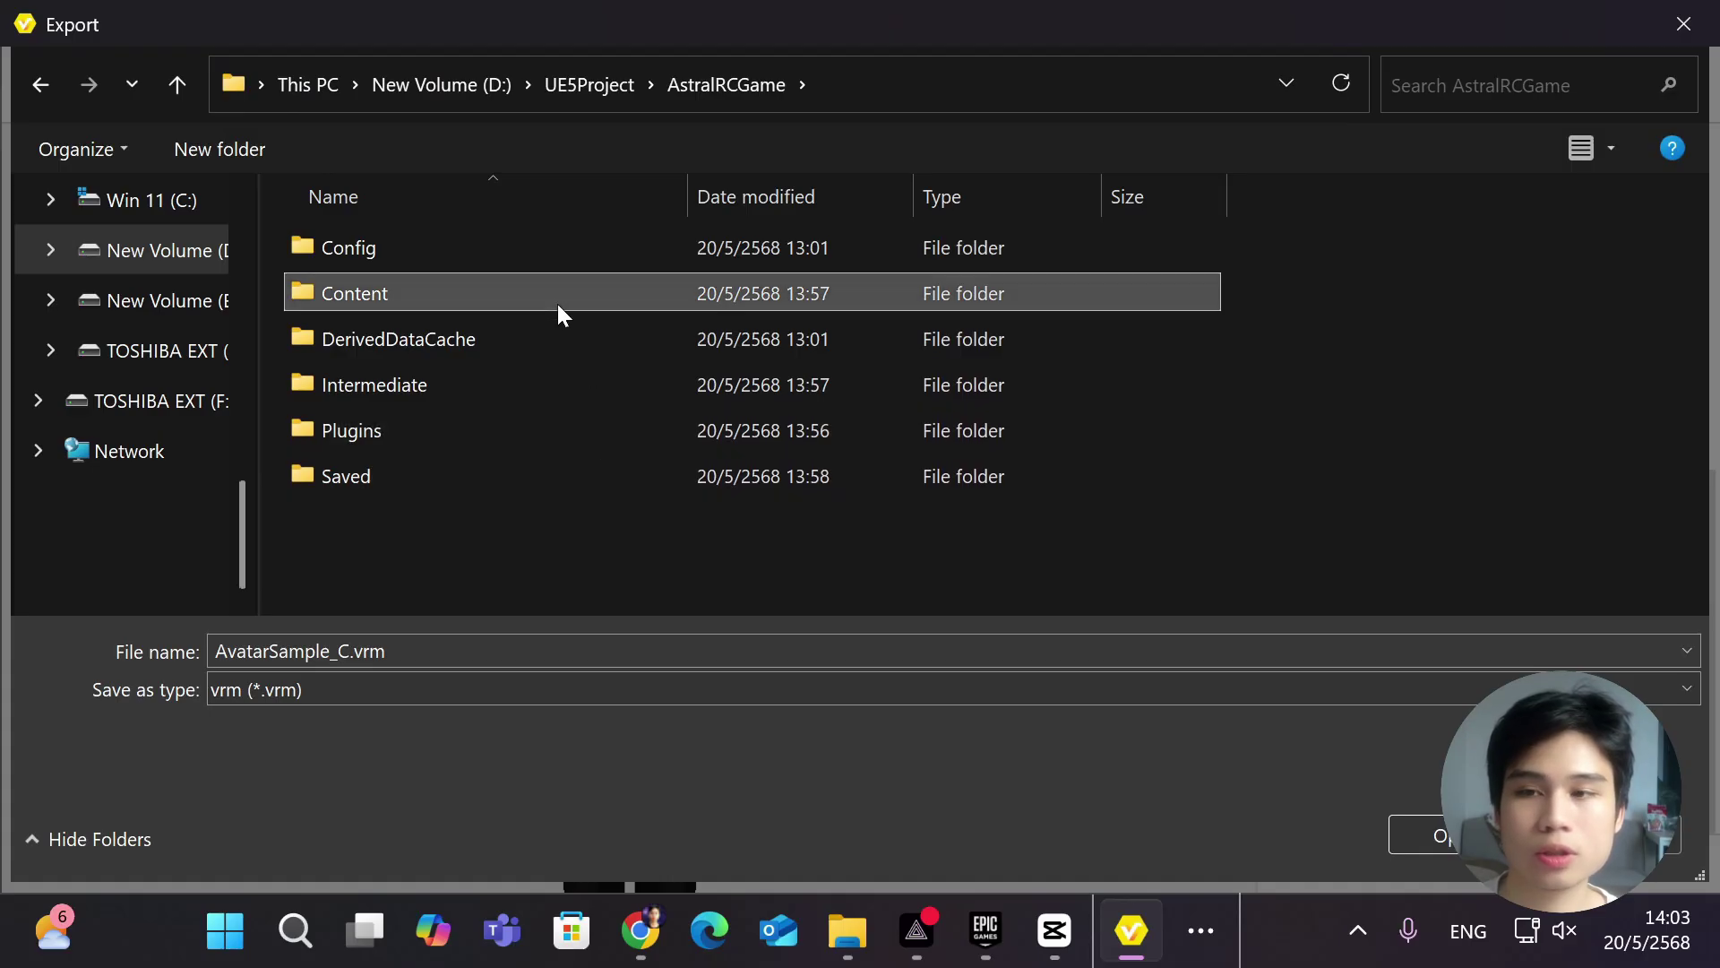
double_click(559, 297)
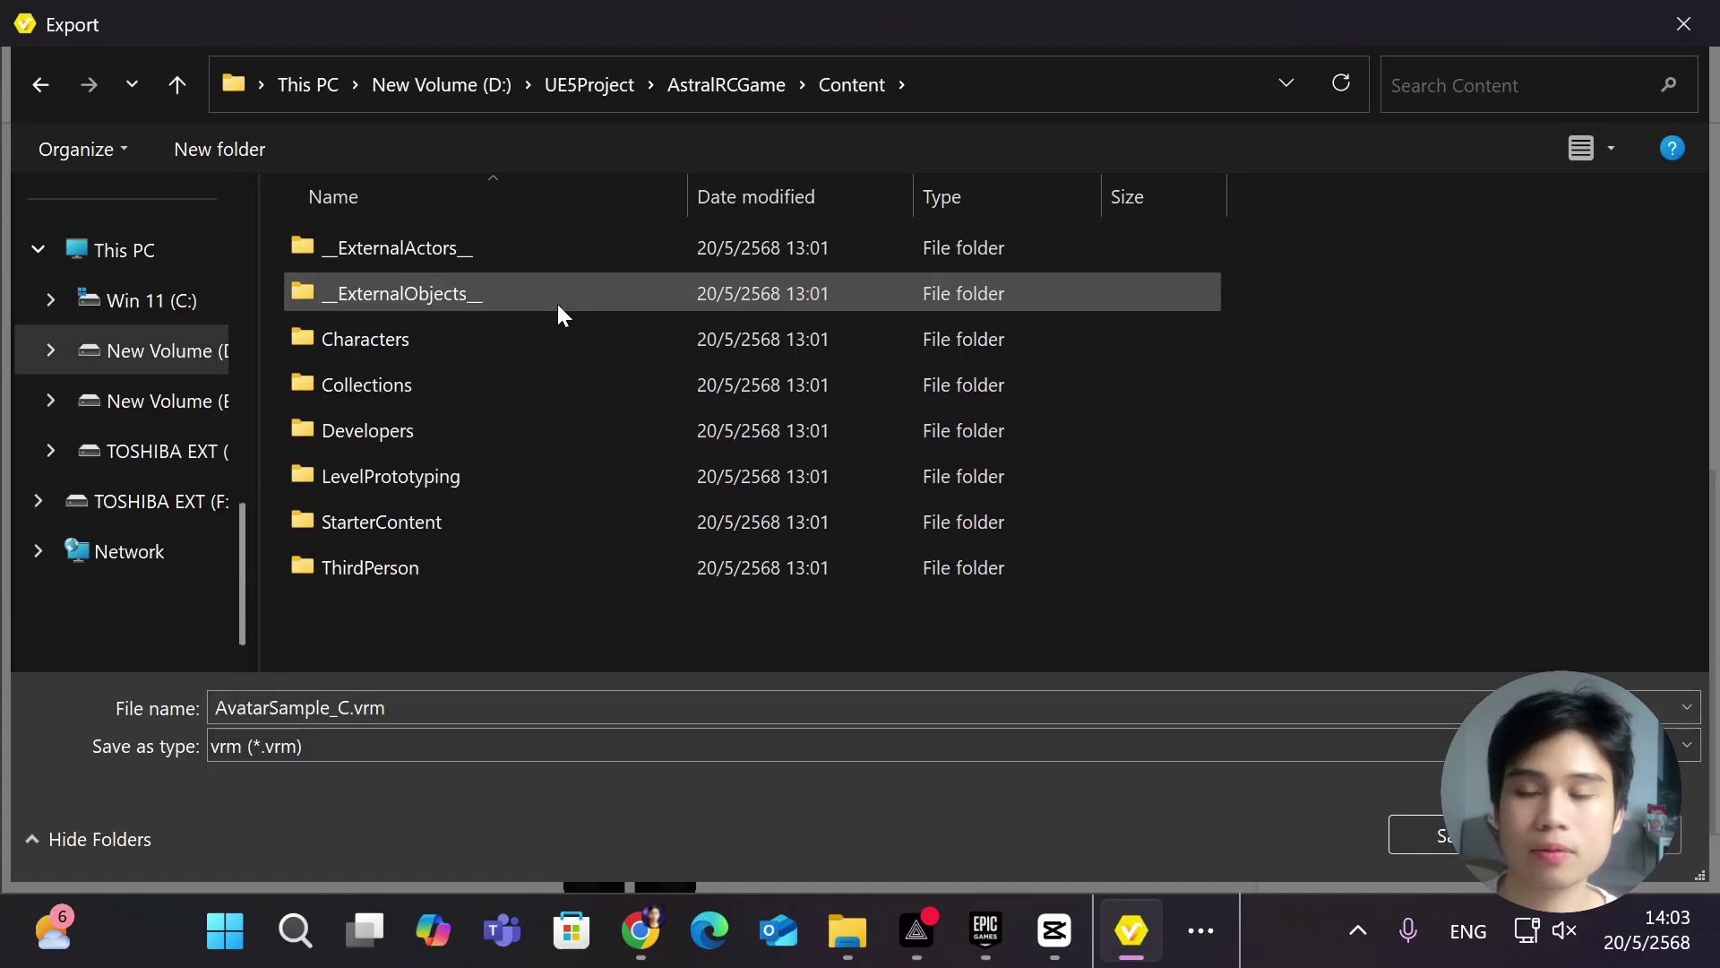
left_click(1018, 578)
Step: Create a VRM folder inside Content and save AvatarSample_C.vrm into it
right_click(1298, 538)
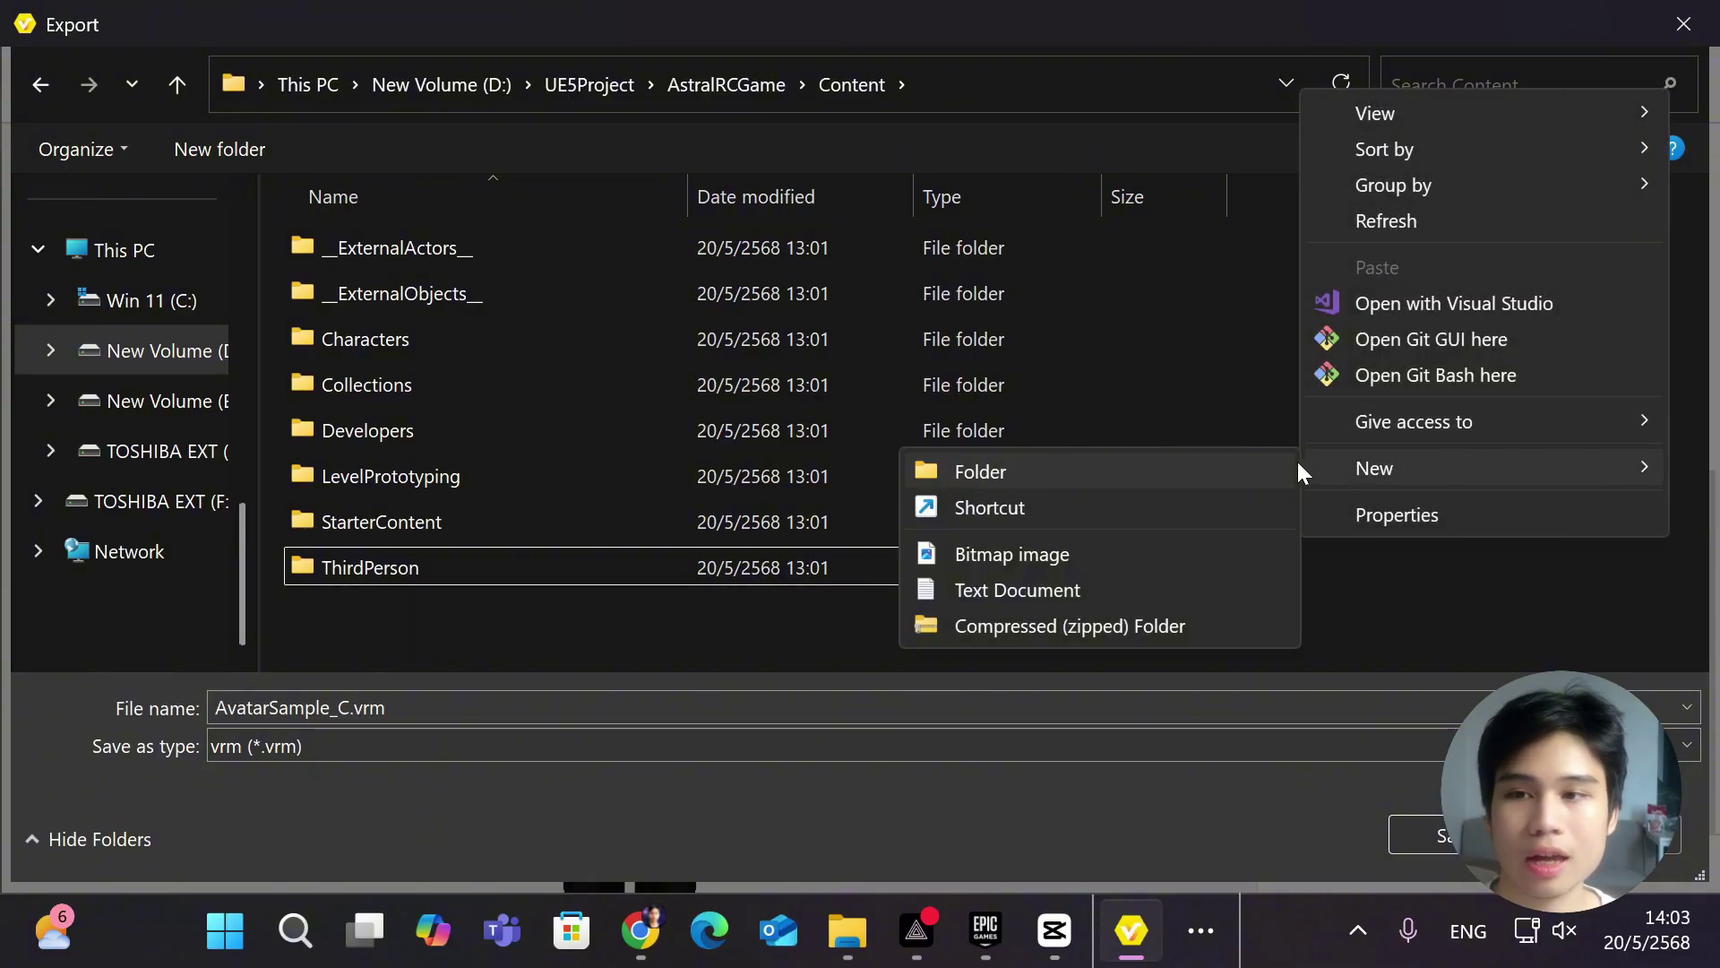
left_click(1228, 477)
type("VRM")
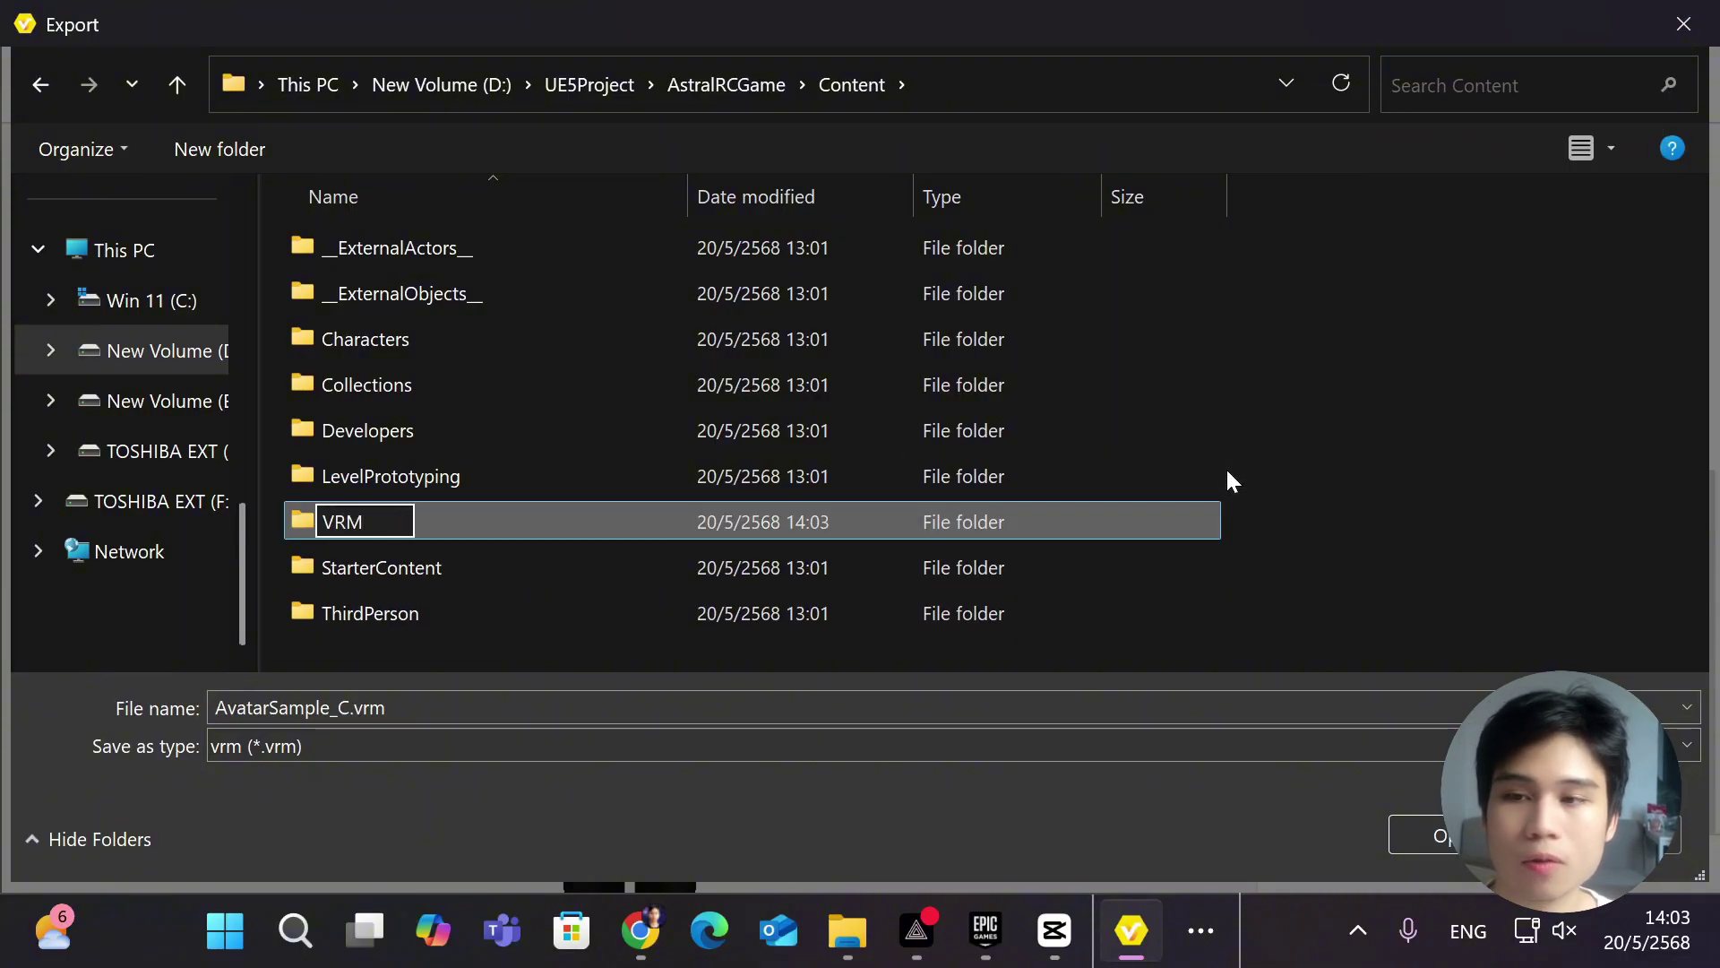
key("Return")
left_click(1432, 825)
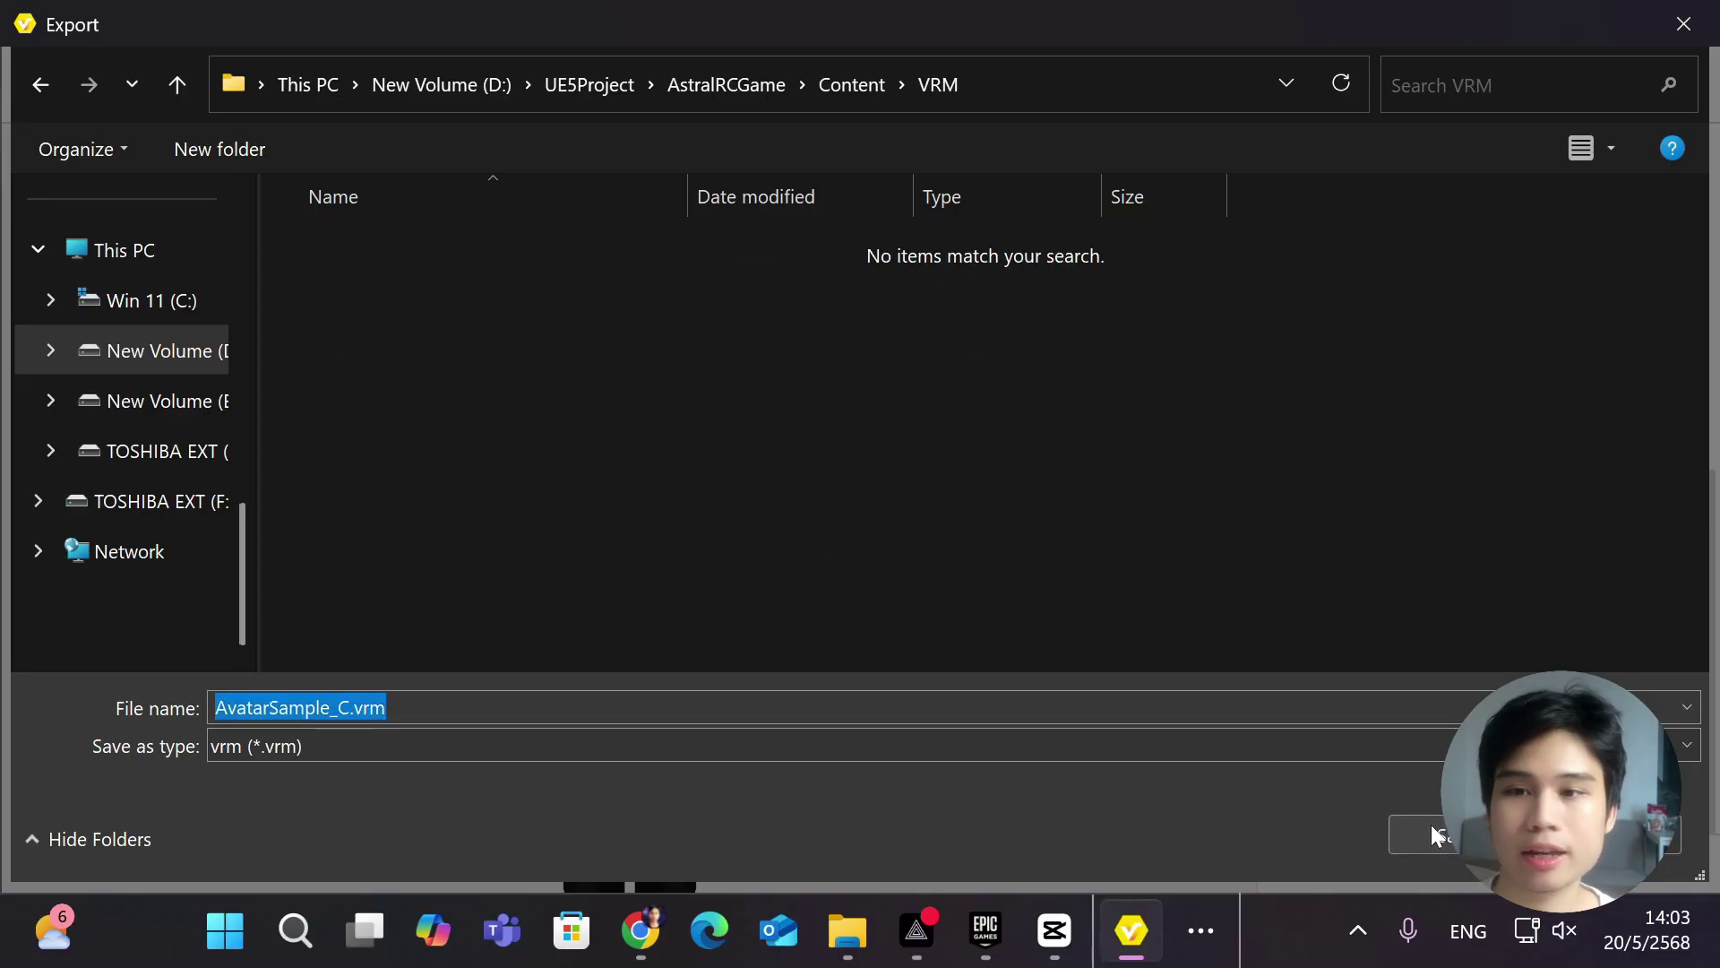
left_click(1432, 824)
Step: Drop AvatarSample_C.vrm from Explorer into the Content Browser's VRM folder
key("alt+Tab")
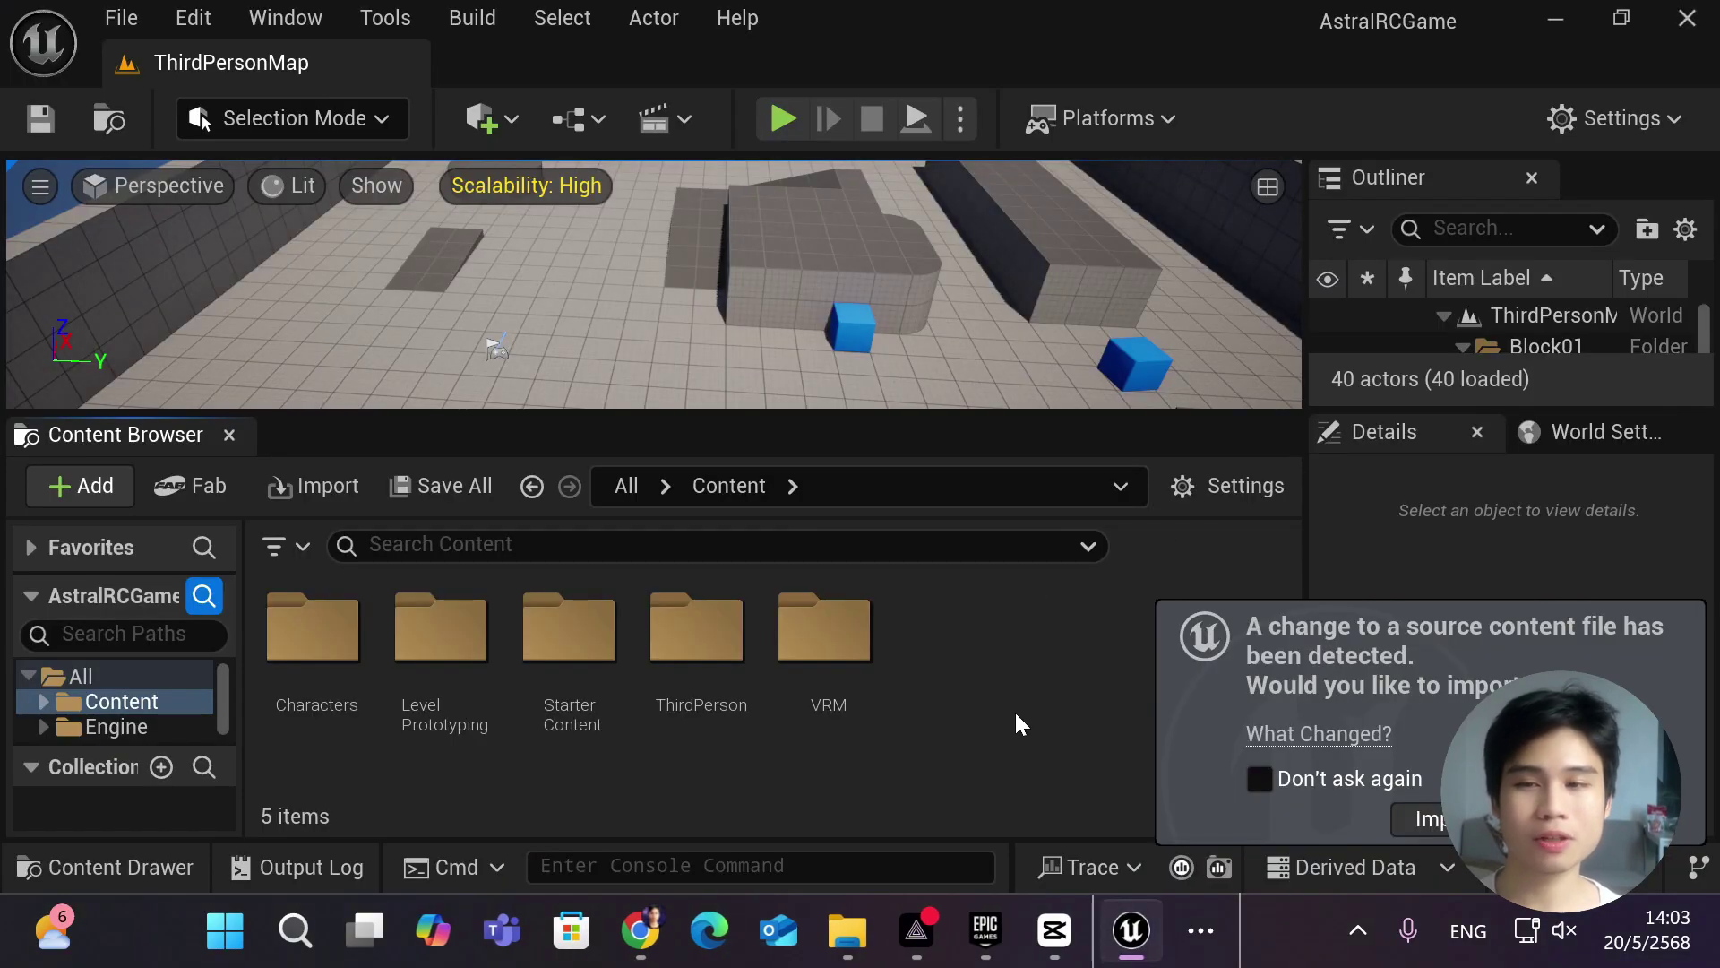
double_click(810, 622)
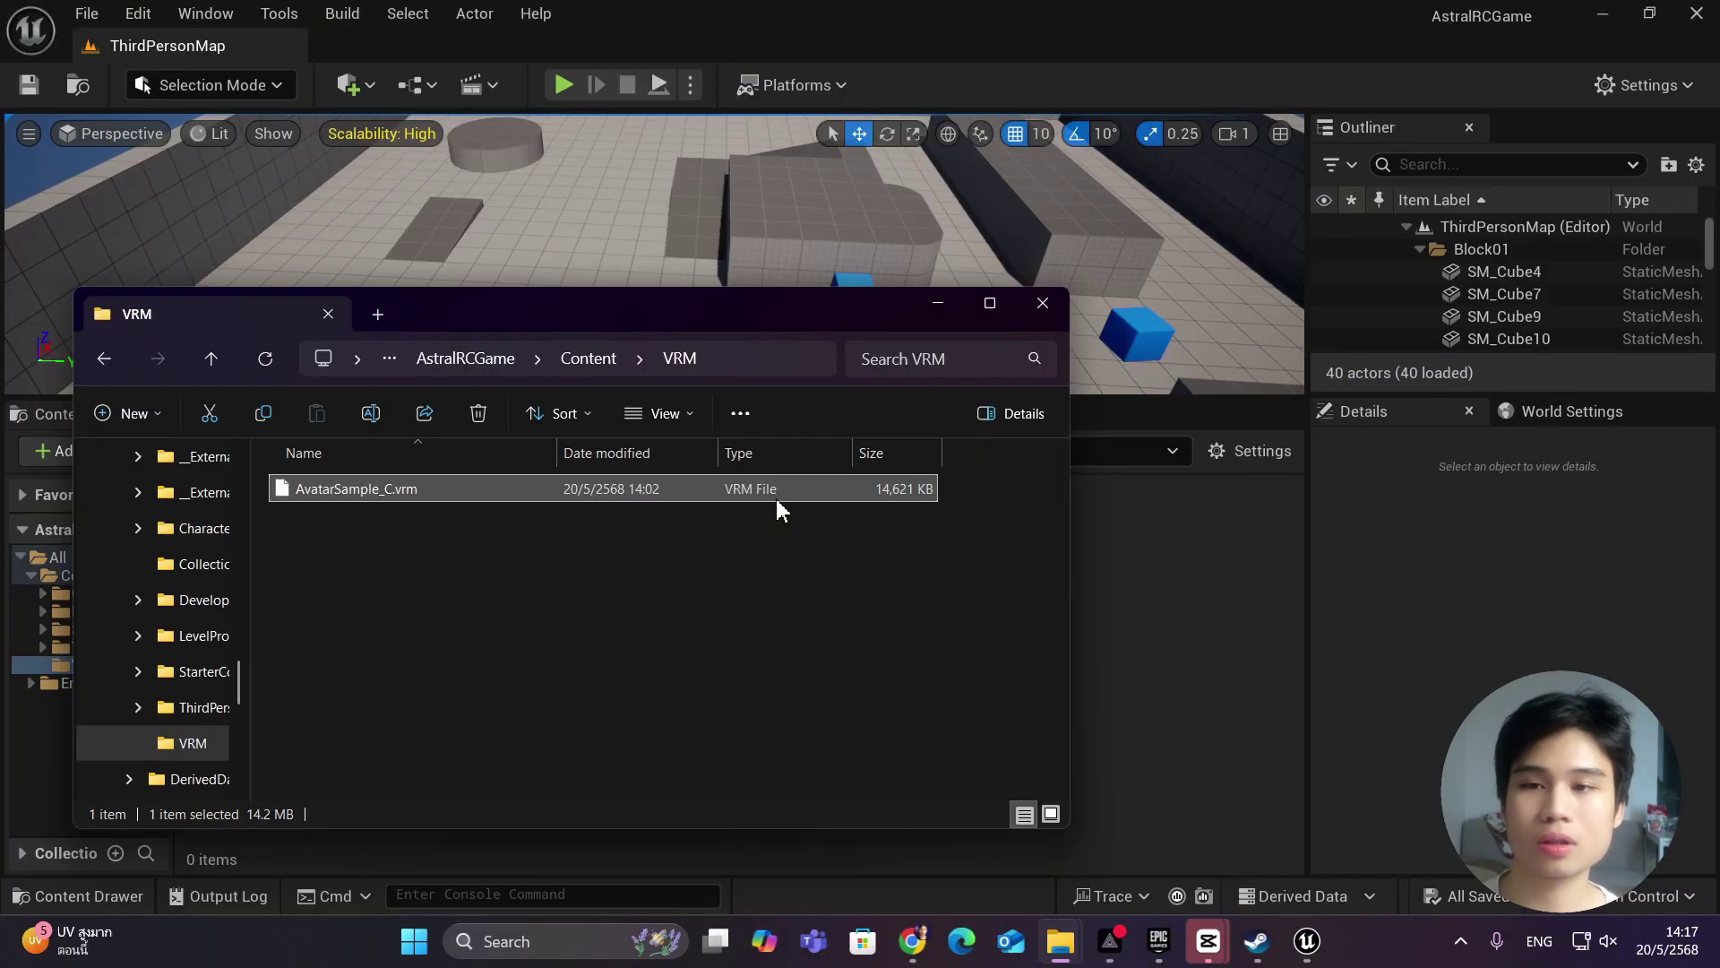
left_click_drag(776, 491, 1142, 587)
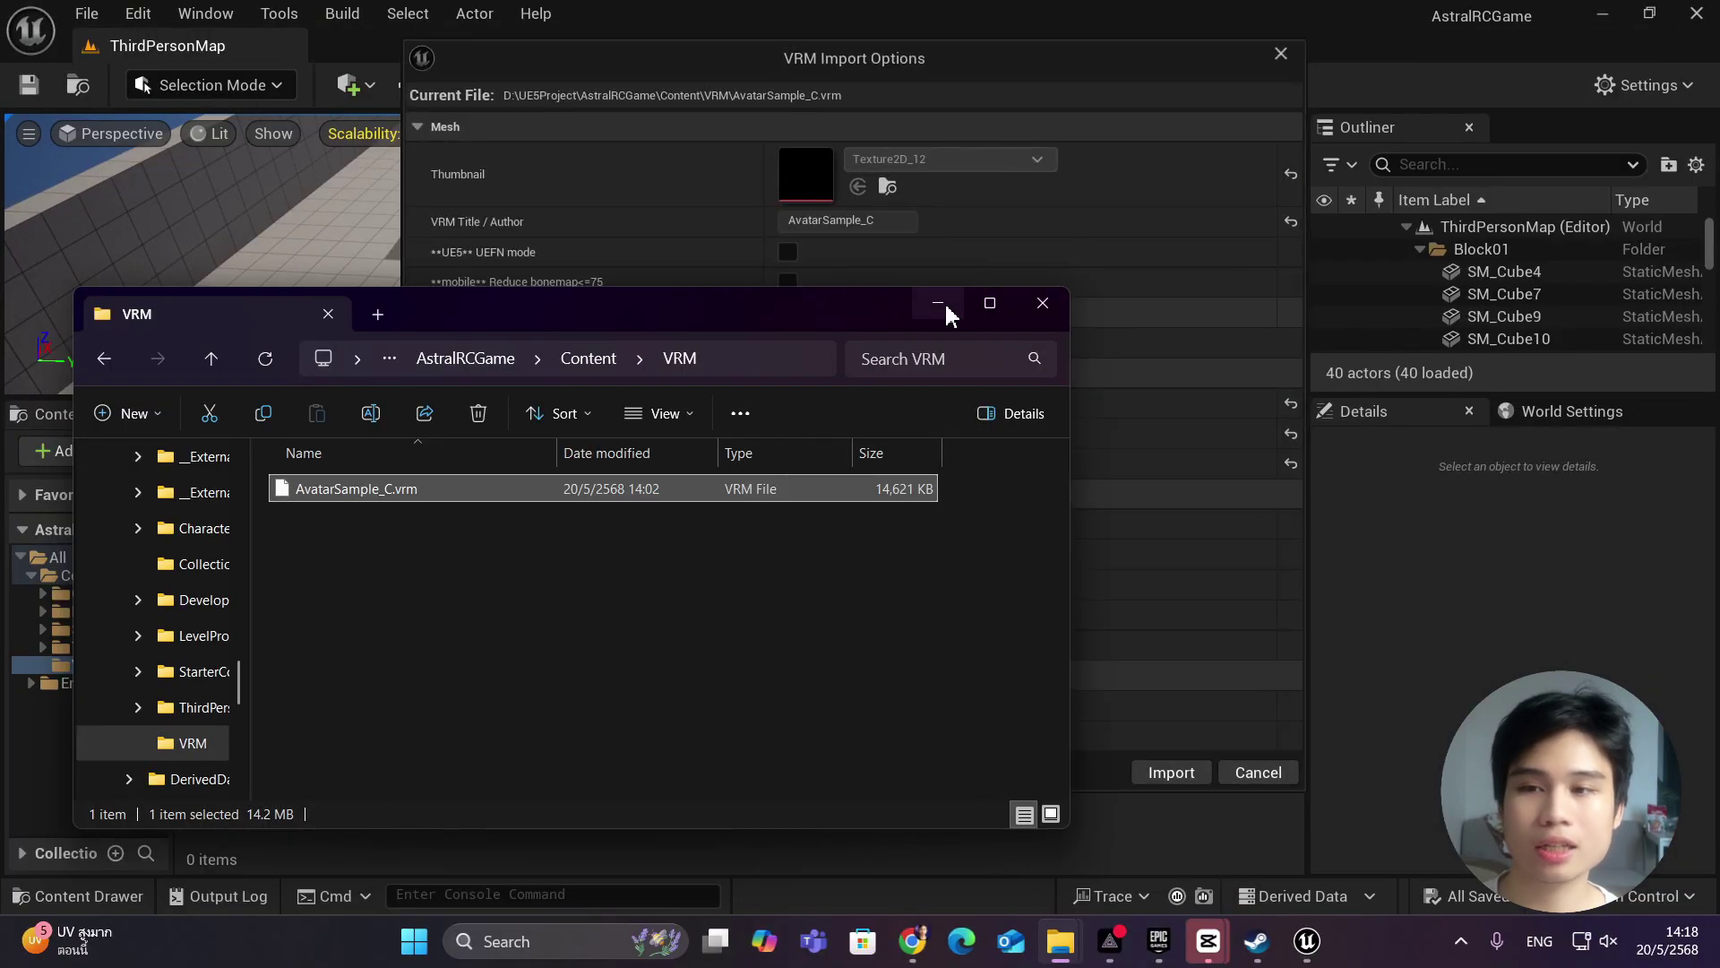
left_click(939, 303)
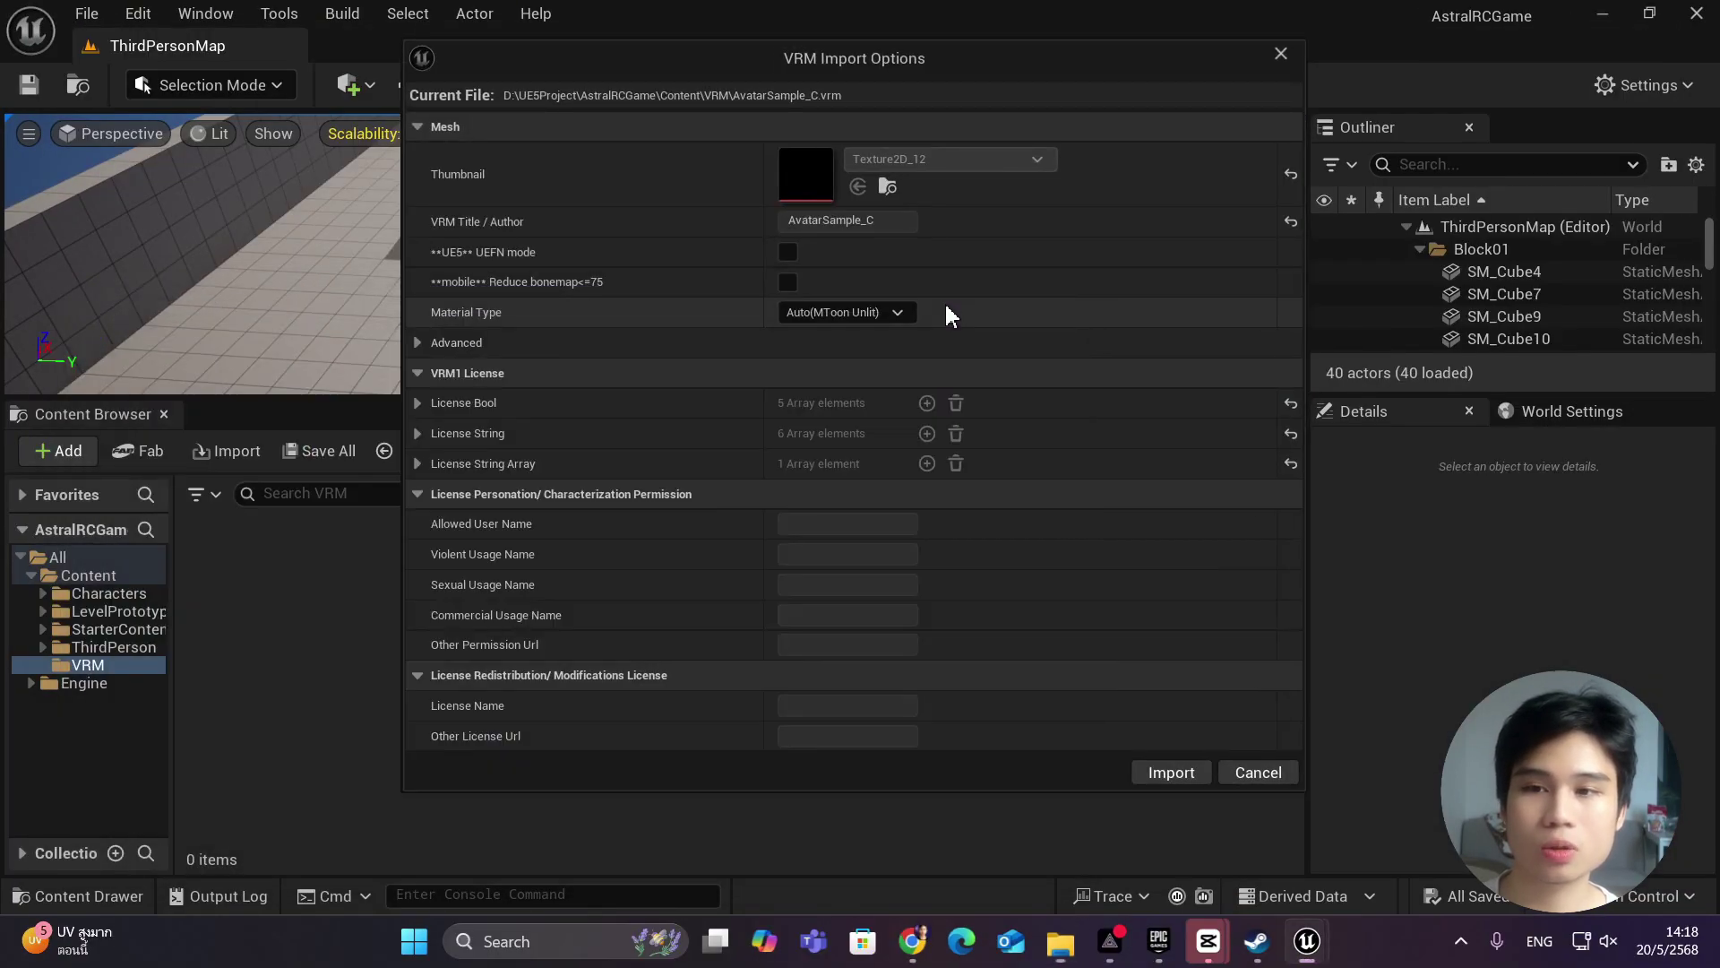
Step: Import the character with Auto(MToon Unlit) materials and Advanced options checked
left_click(872, 319)
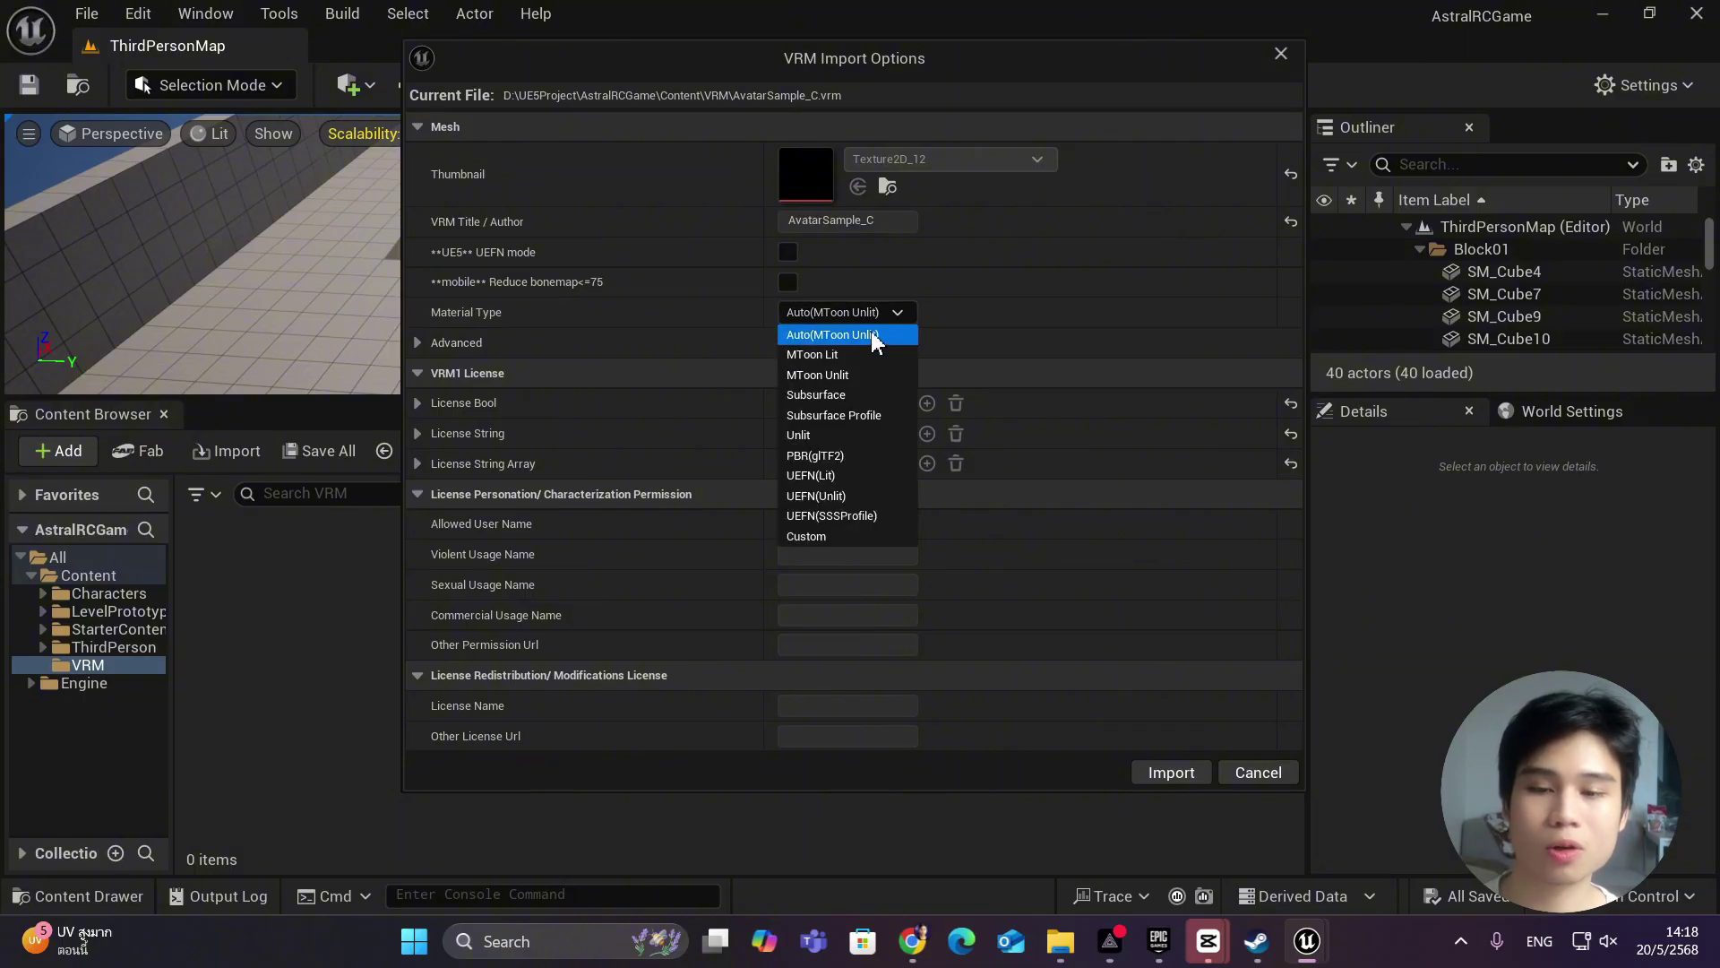
left_click(873, 337)
left_click(416, 343)
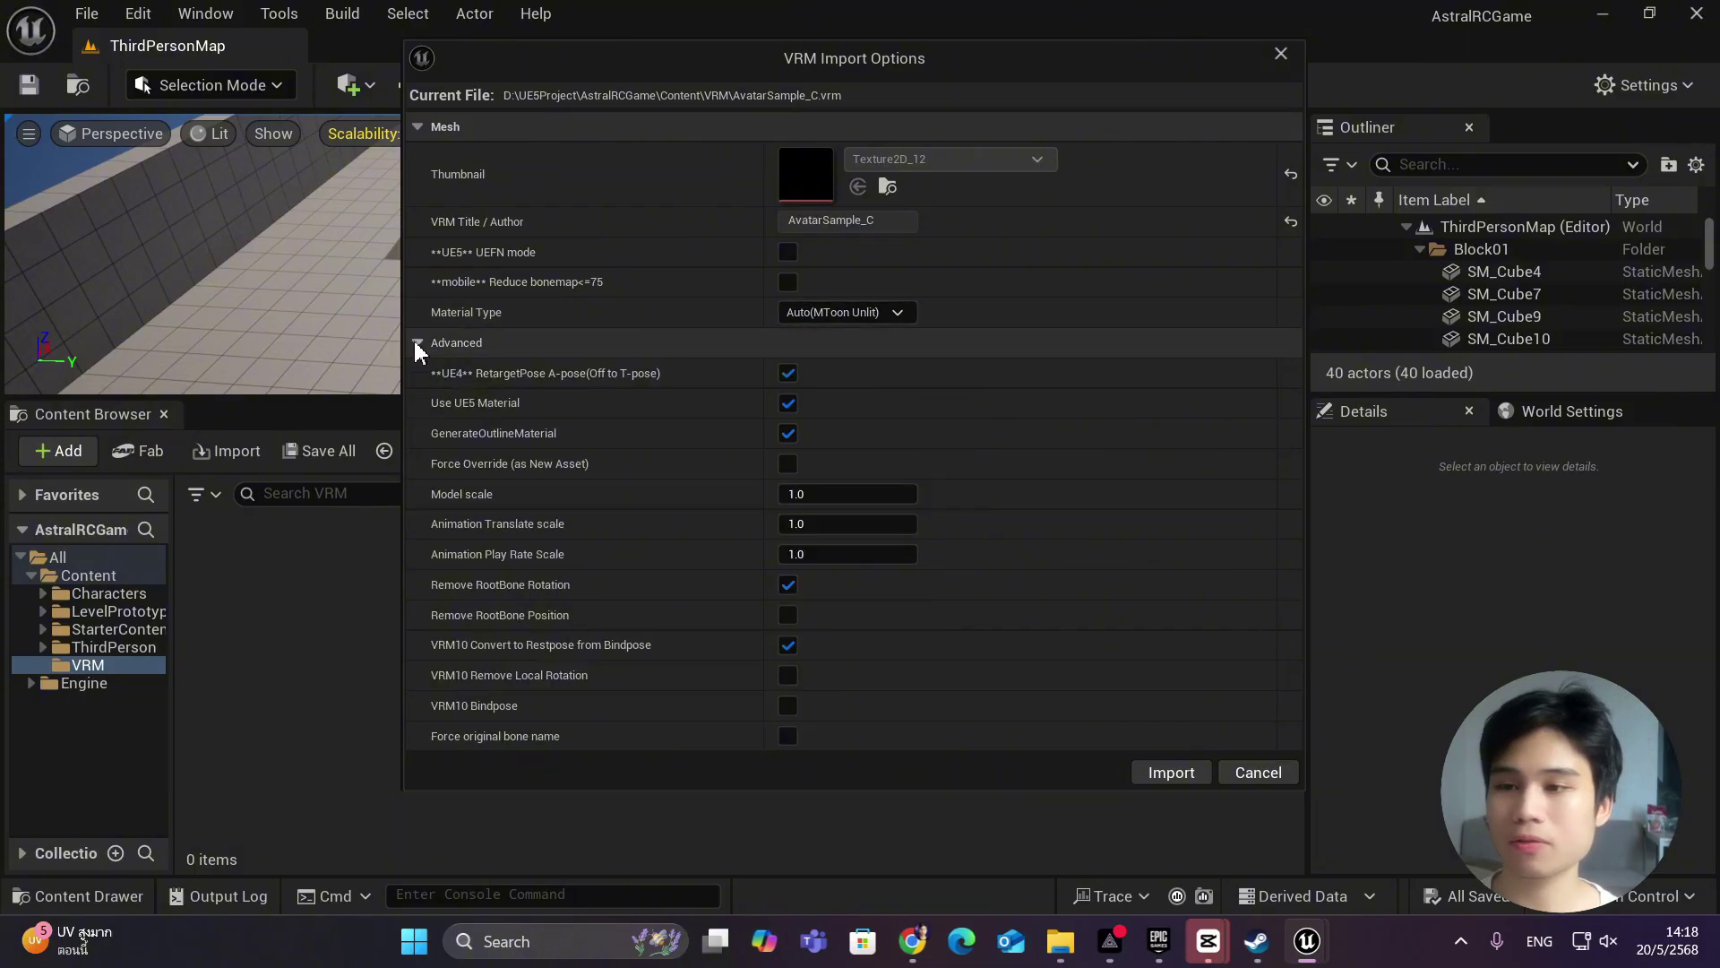
left_click(417, 343)
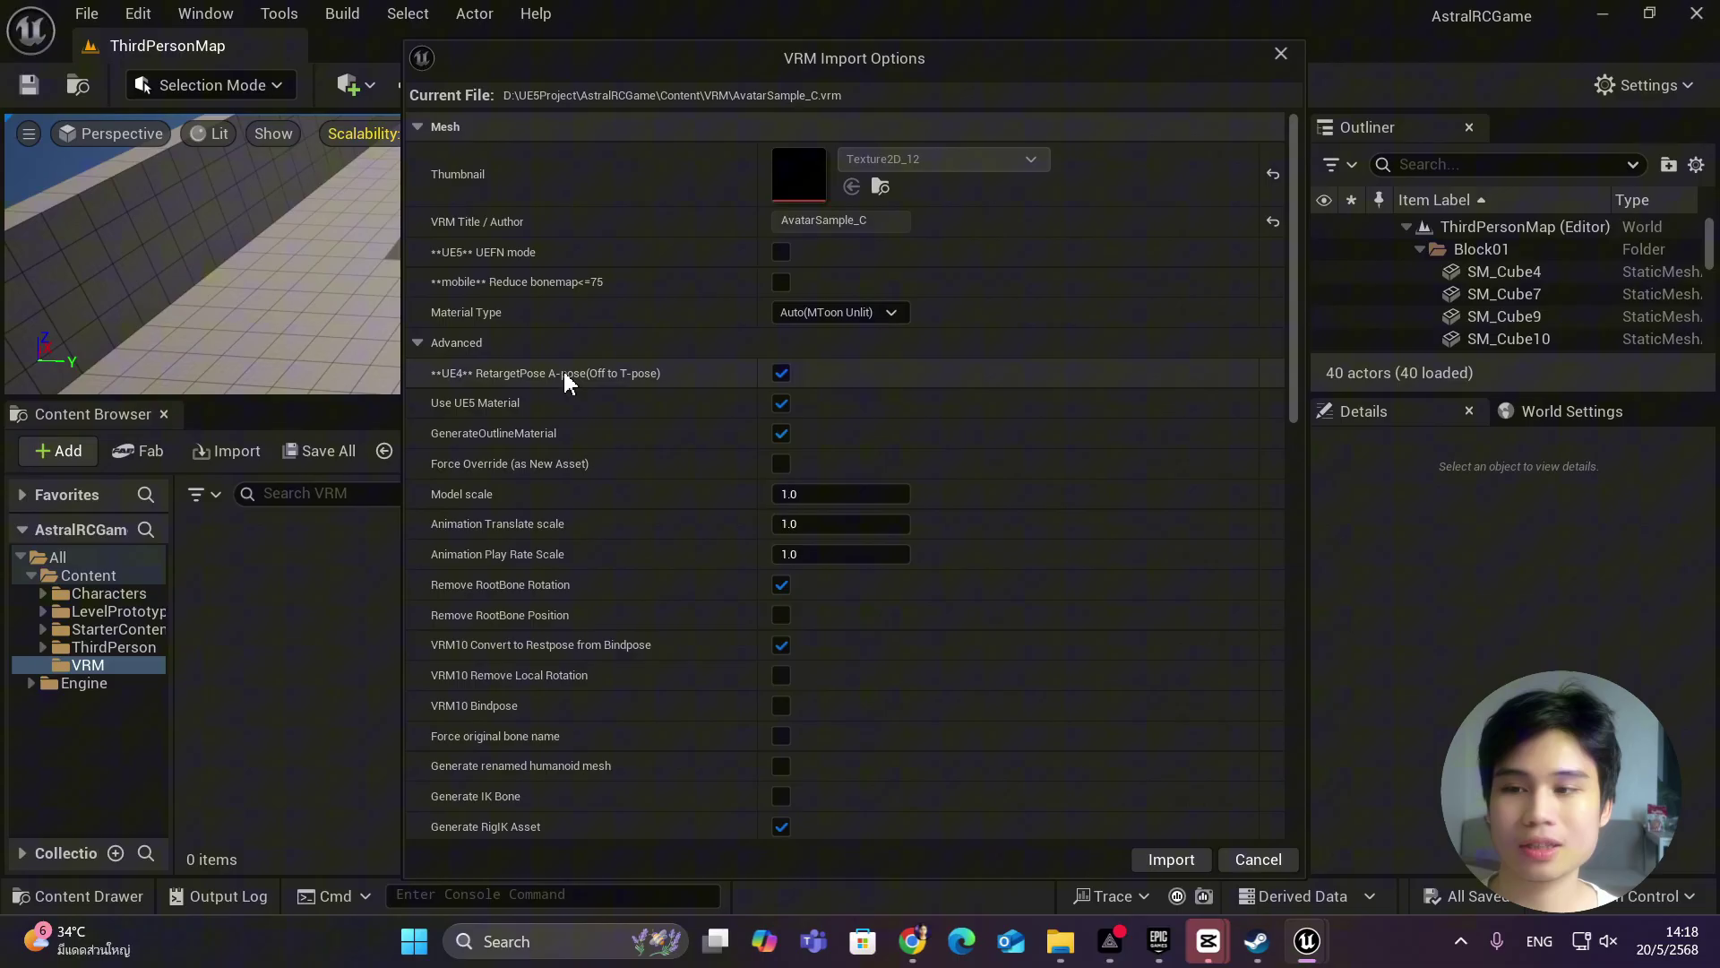
left_click(1183, 859)
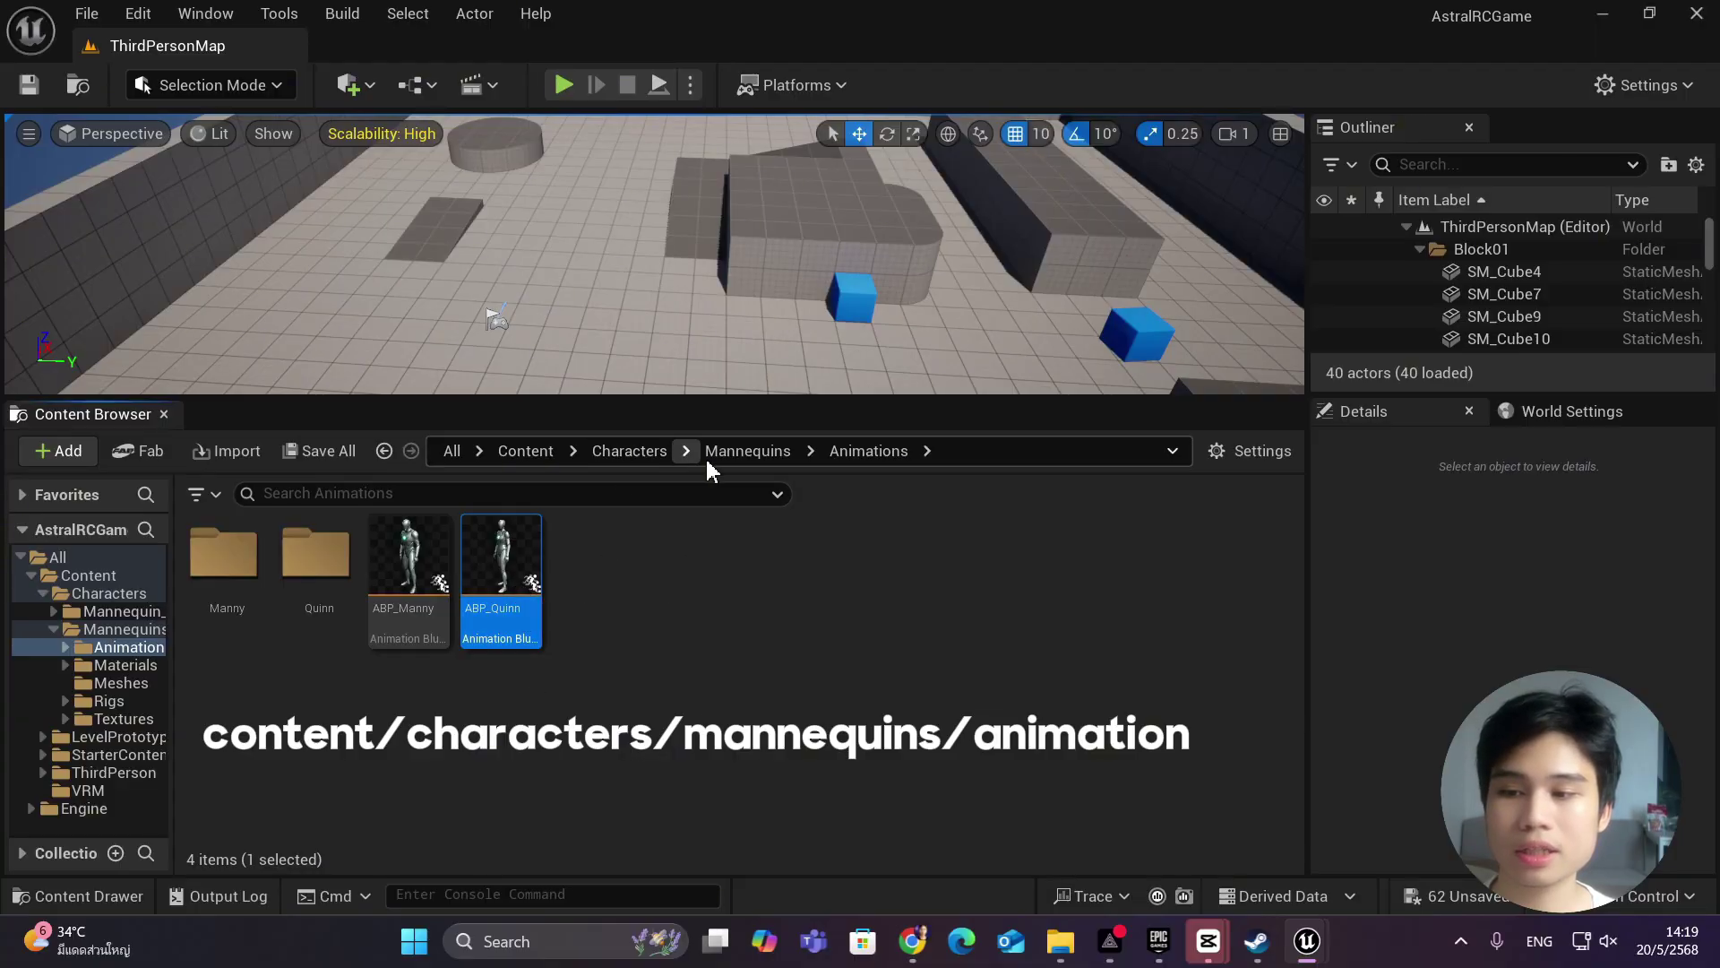
Step: Launch Retarget Animations from ABP_Manny's context menu in the Mannequins Animations folder
right_click(401, 616)
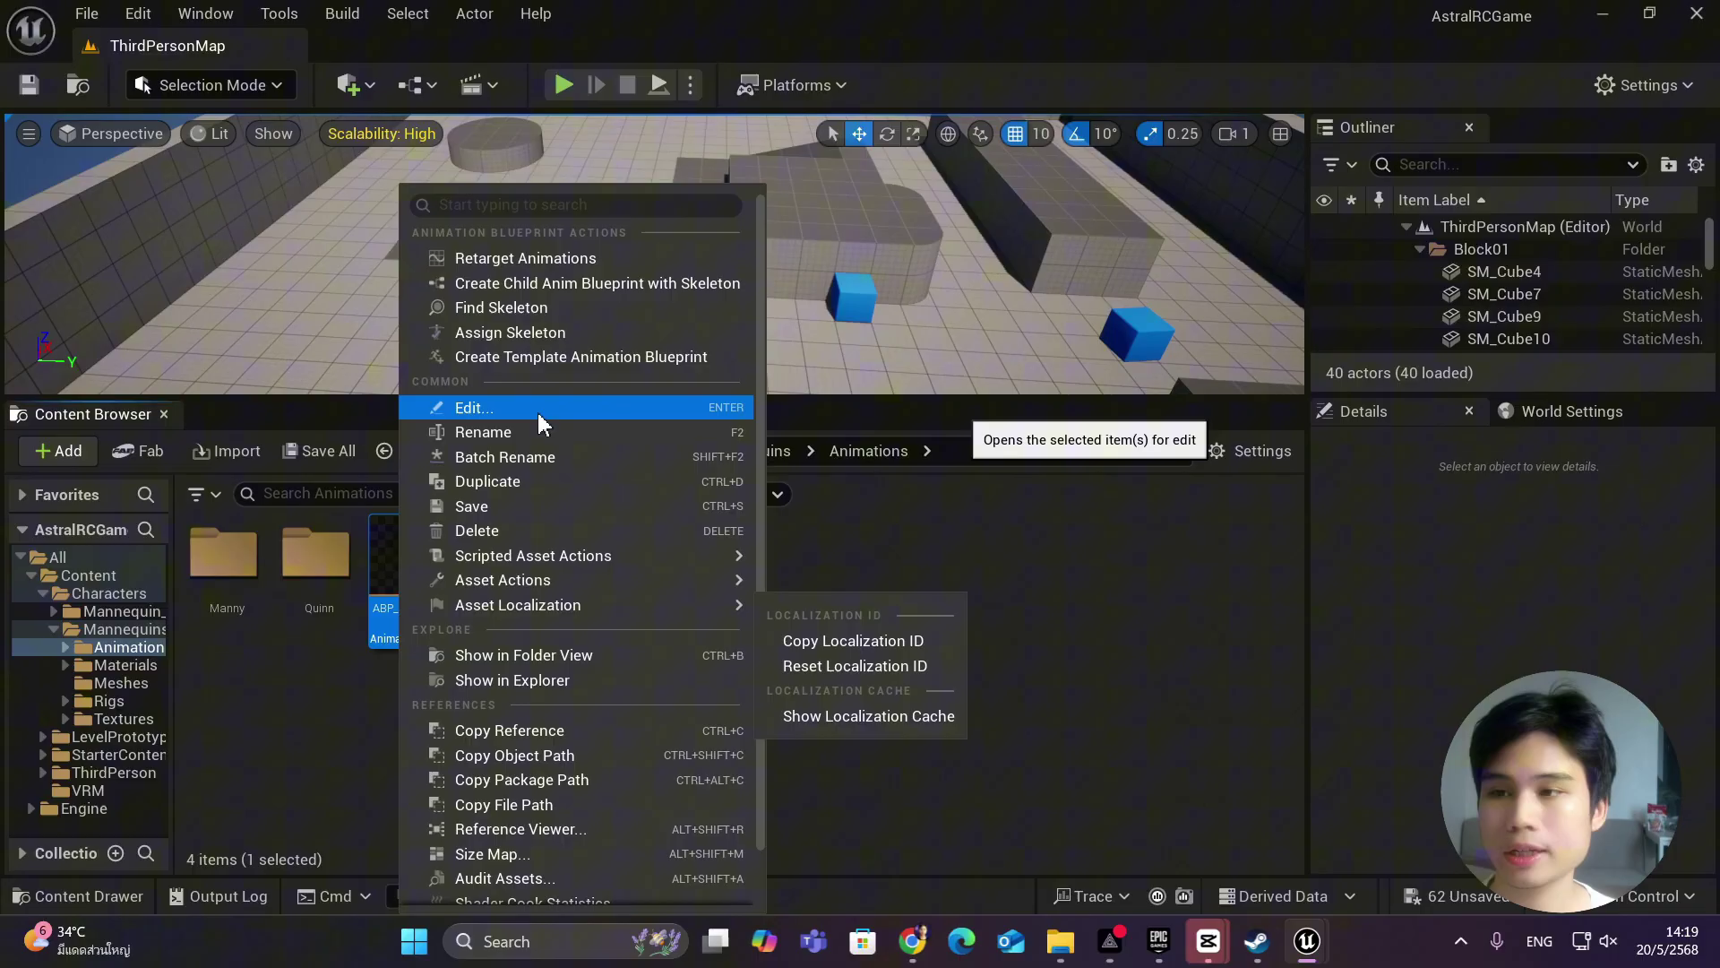
left_click(697, 258)
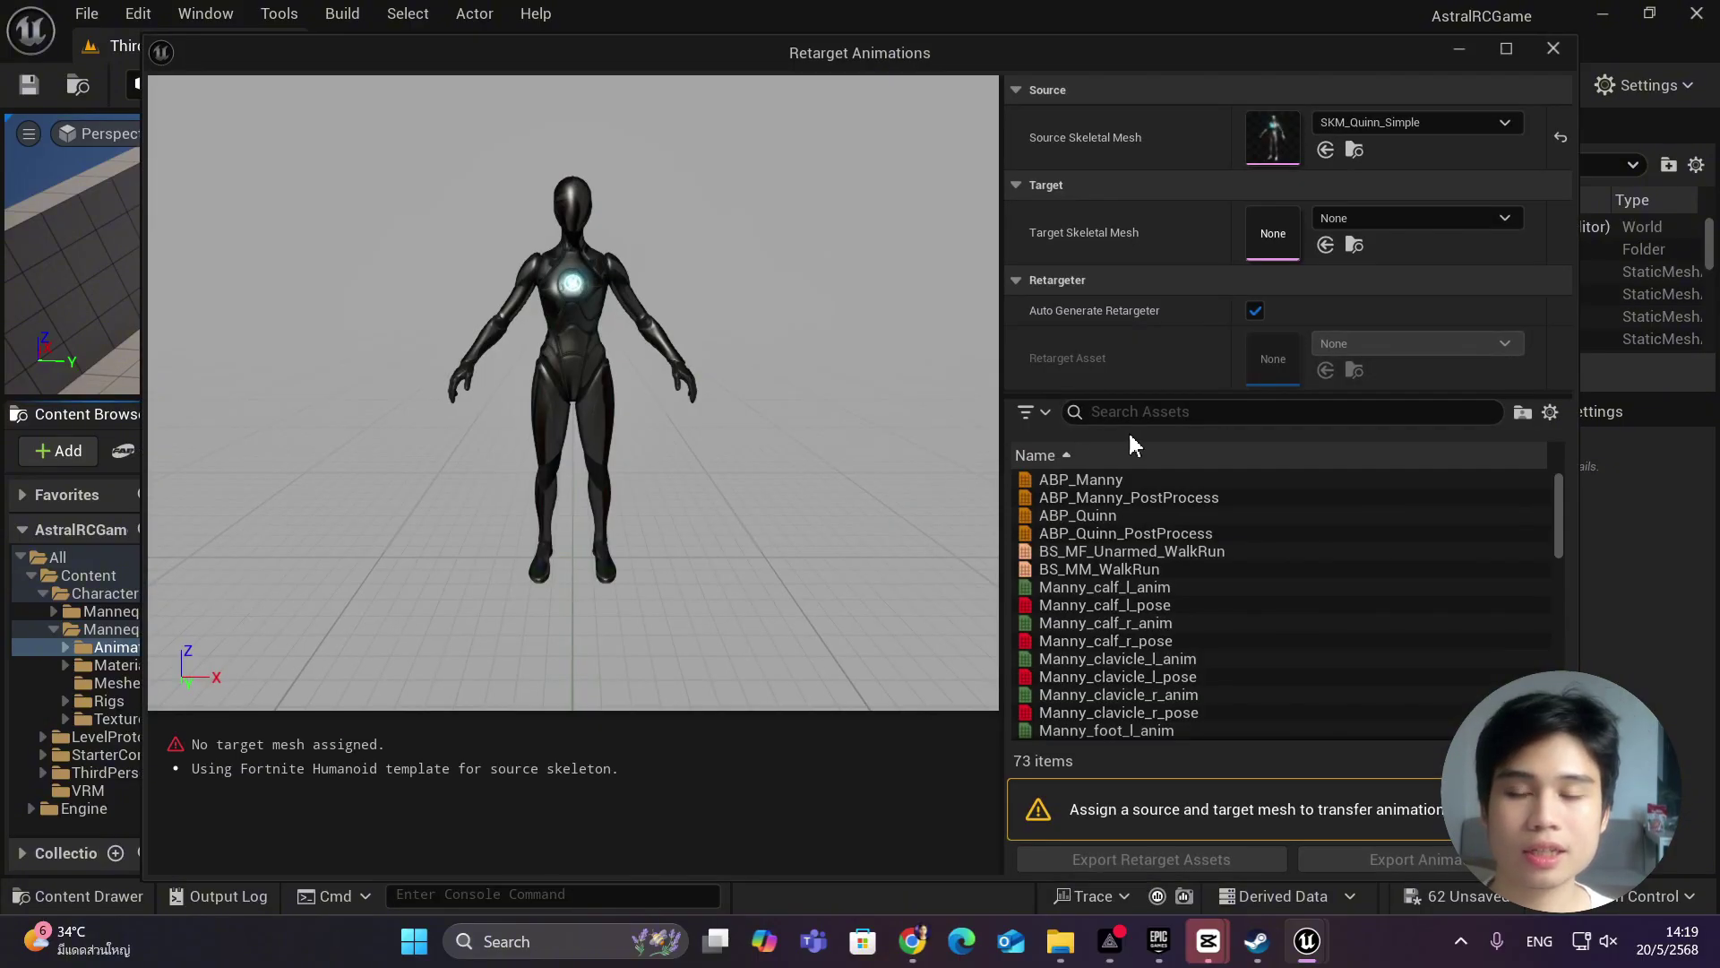
Step: Set SK_AvatarSample_C as the target mesh and export the RTG_AvatarSample_C retarget assets
scroll(1241, 556, "down", 10)
type("a")
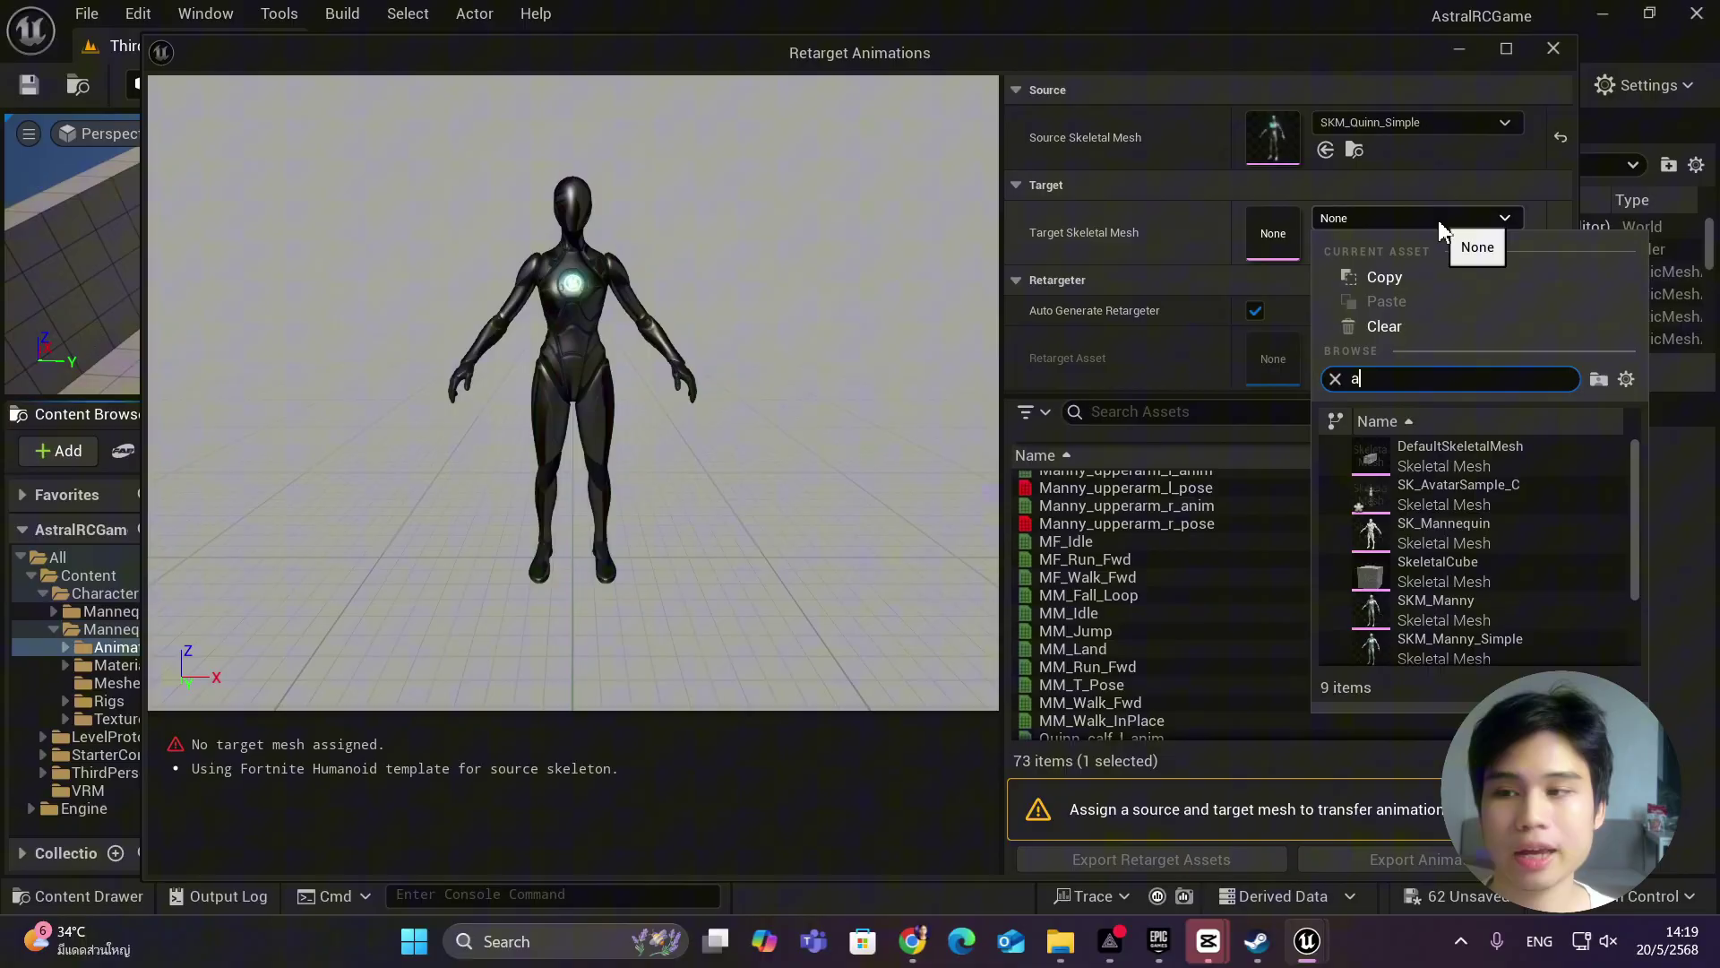
type("vat")
left_click(1417, 444)
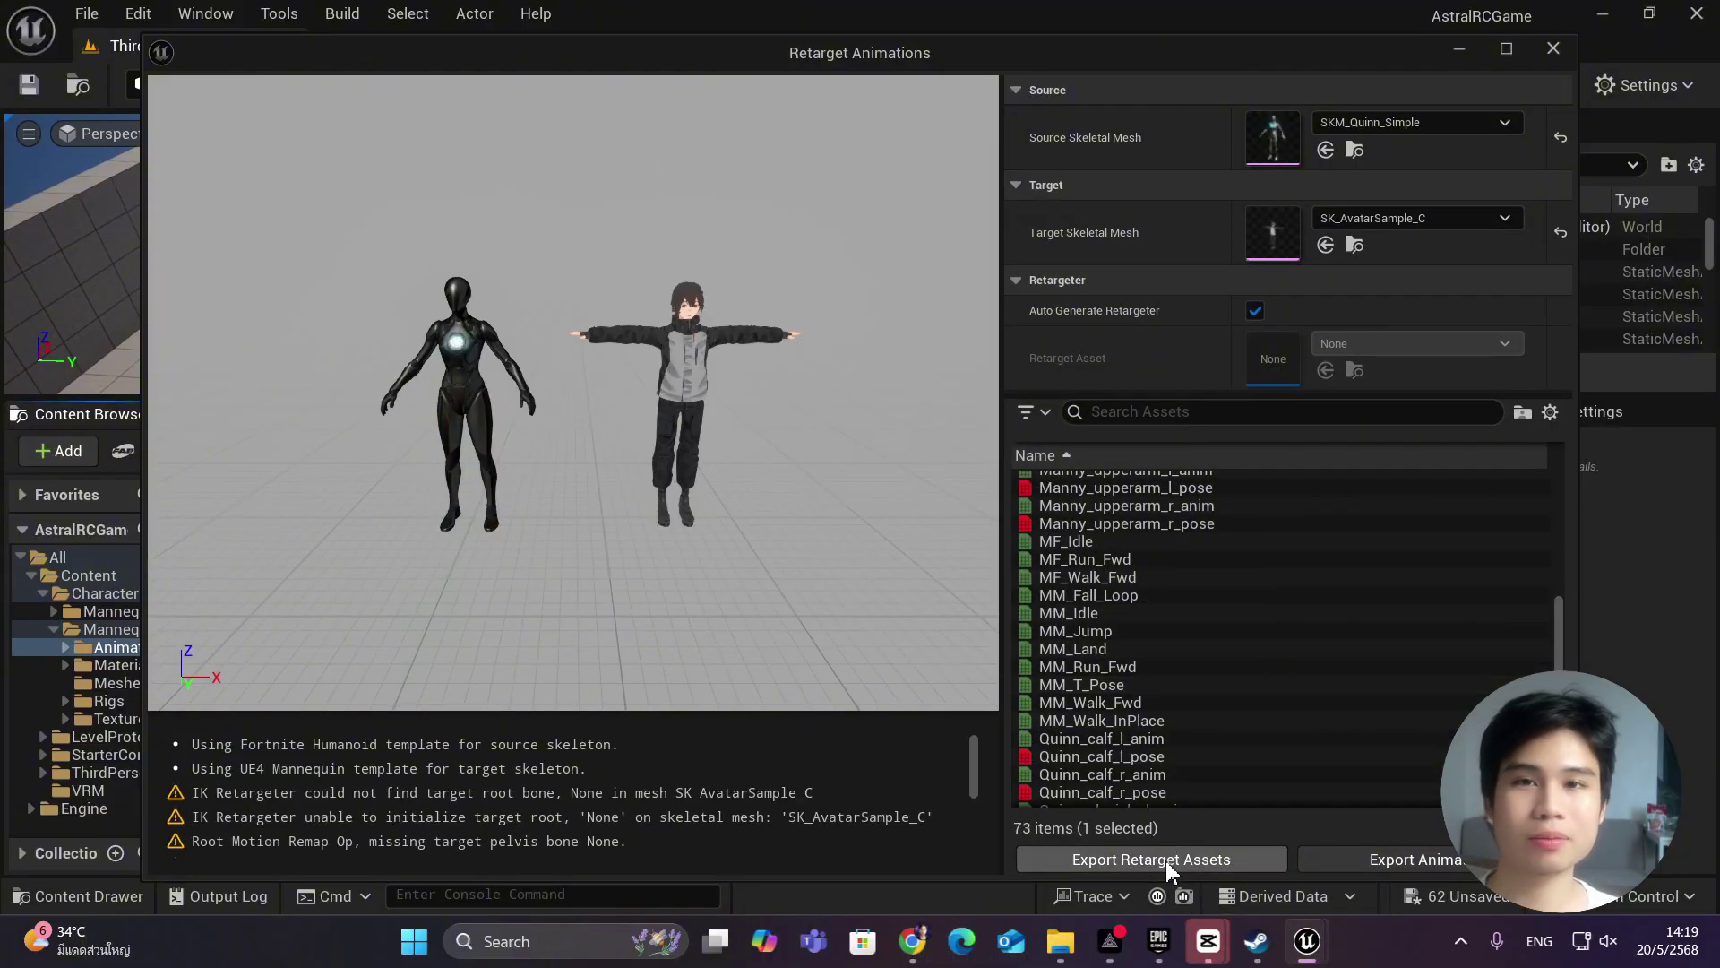
left_click(1165, 860)
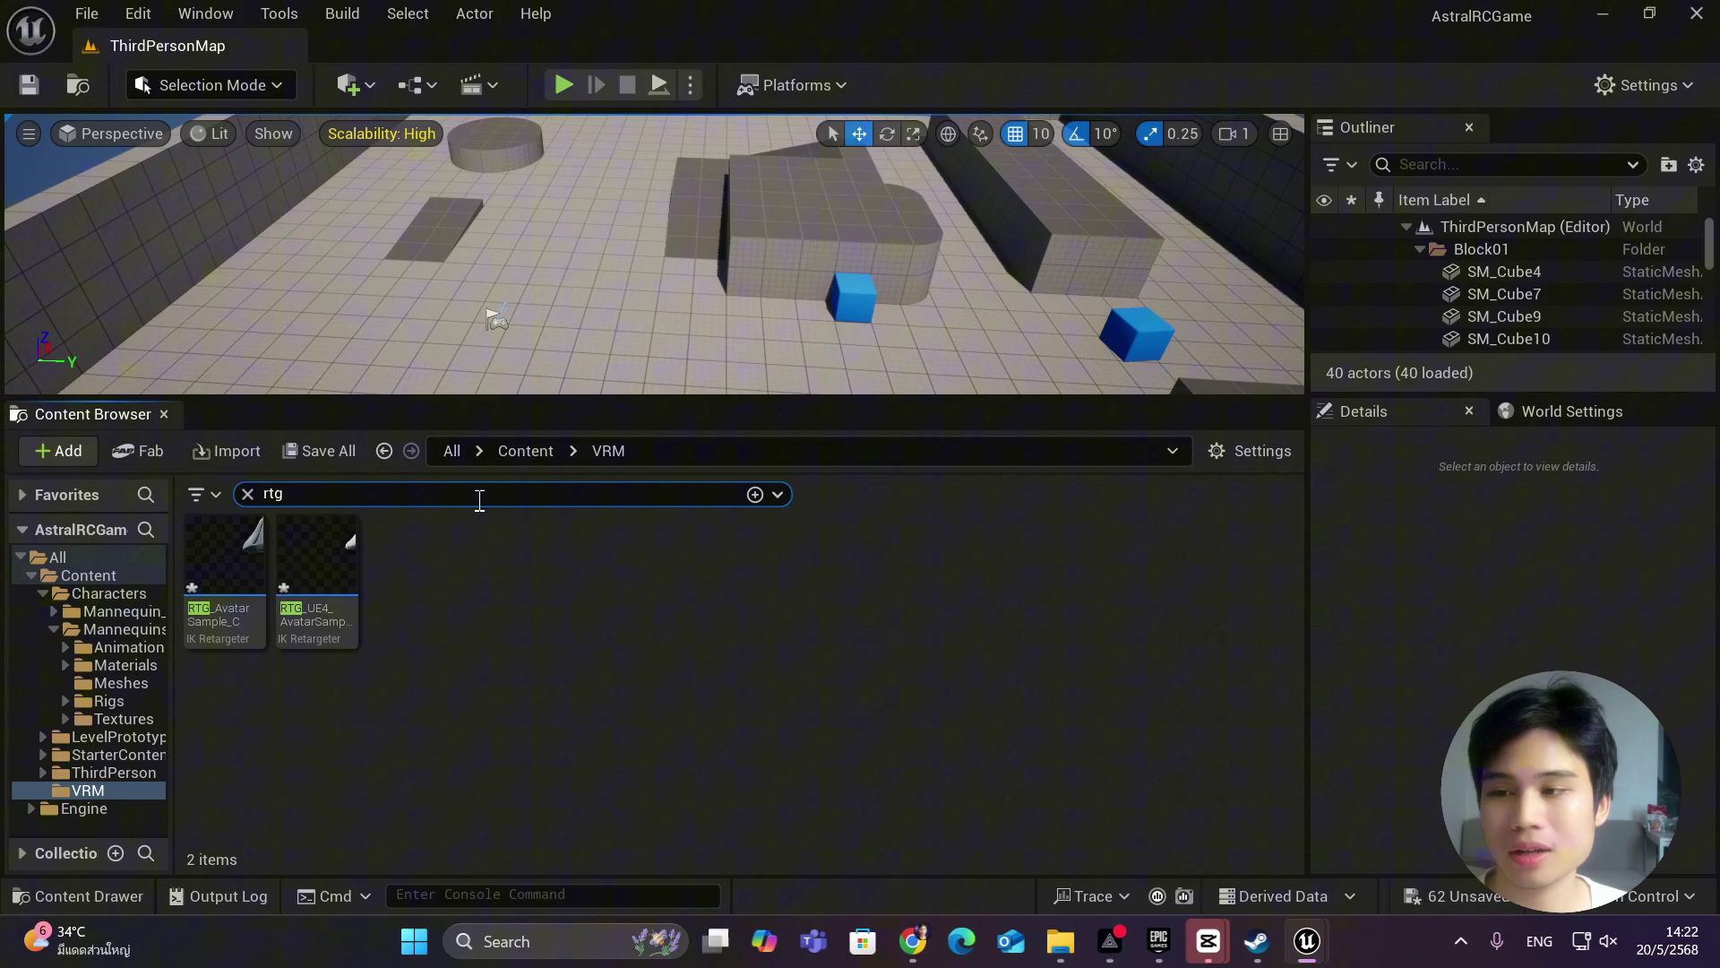
Step: Clear the Content Browser search and bring the Retarget Animations window back to front
key("BackSpace")
key("BackSpace")
key("BackSpace")
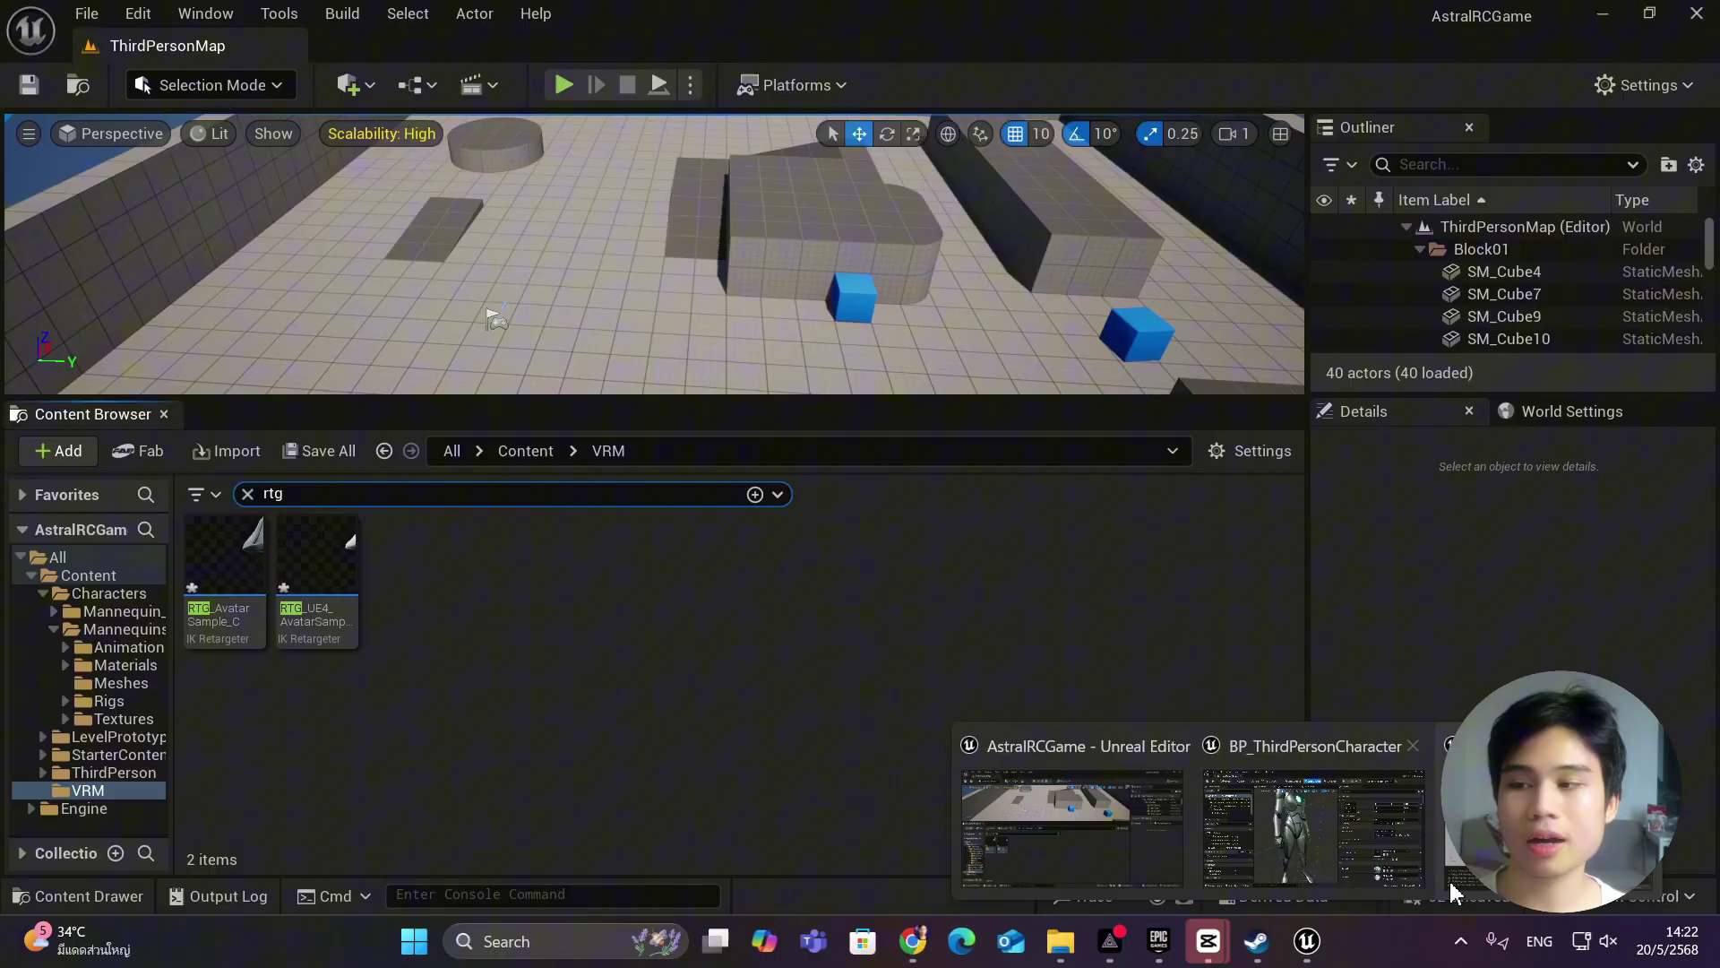
mouse_move(1305, 941)
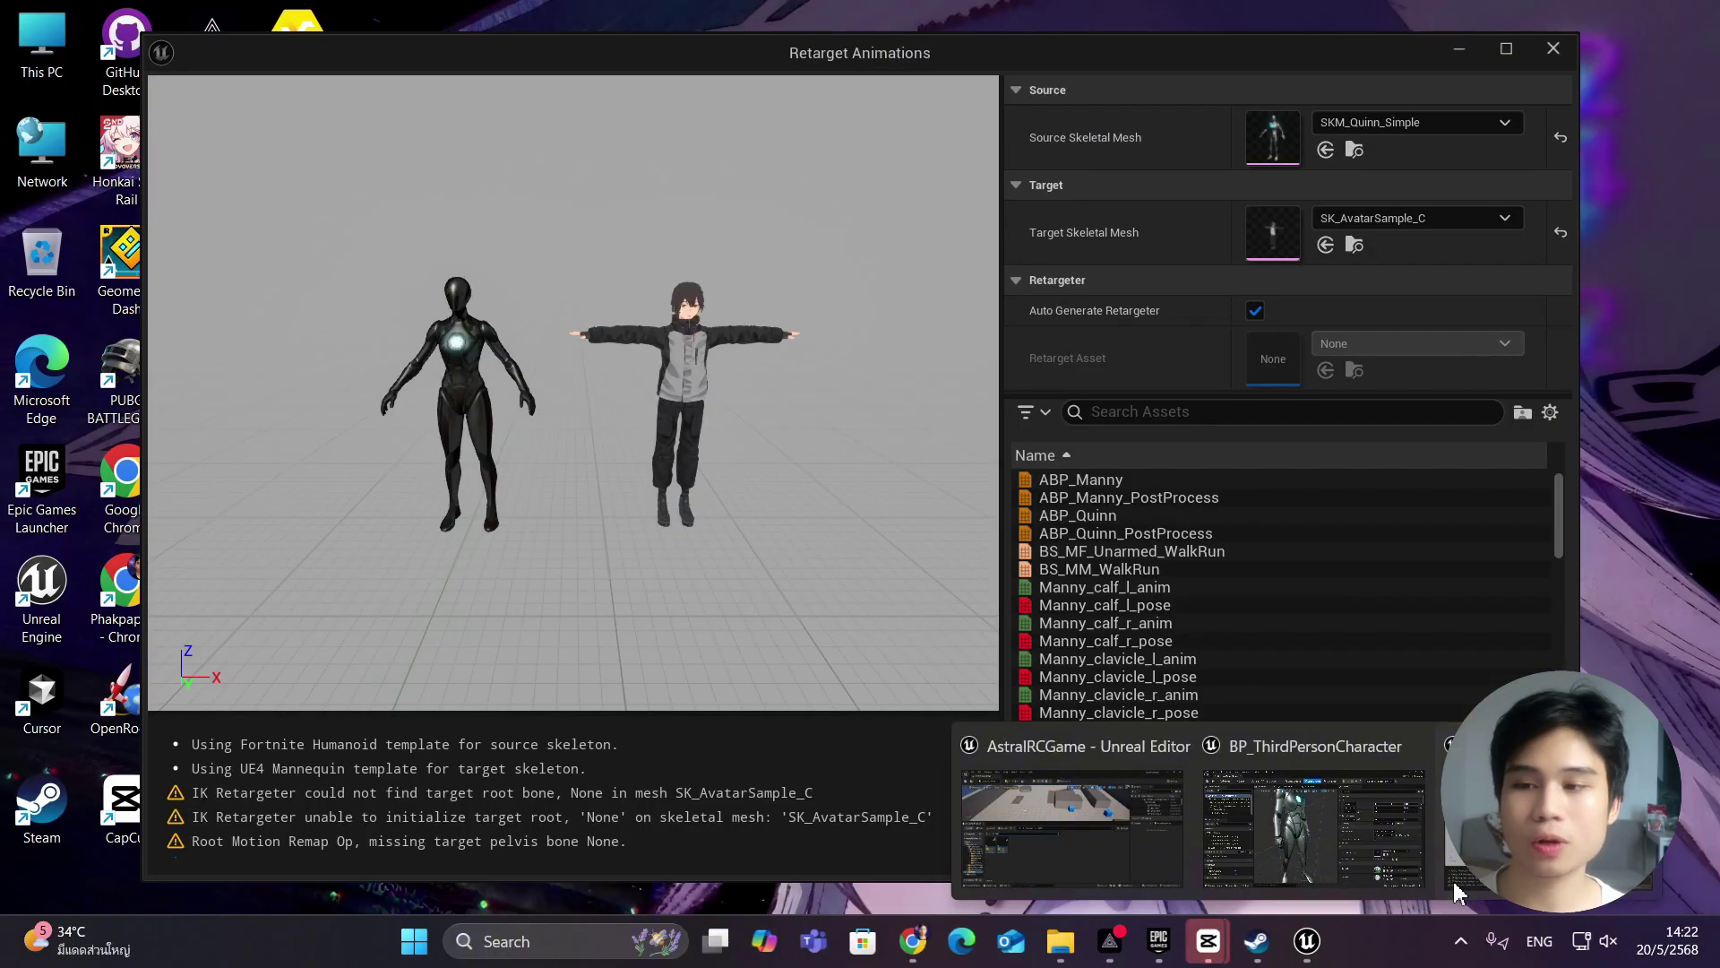
left_click(1453, 878)
Step: Turn off automatic retargeter generation and use RTG_AvatarSample_C as the retarget asset
scroll(1234, 452, "down", 10)
right_click(1180, 332)
left_click(1180, 326)
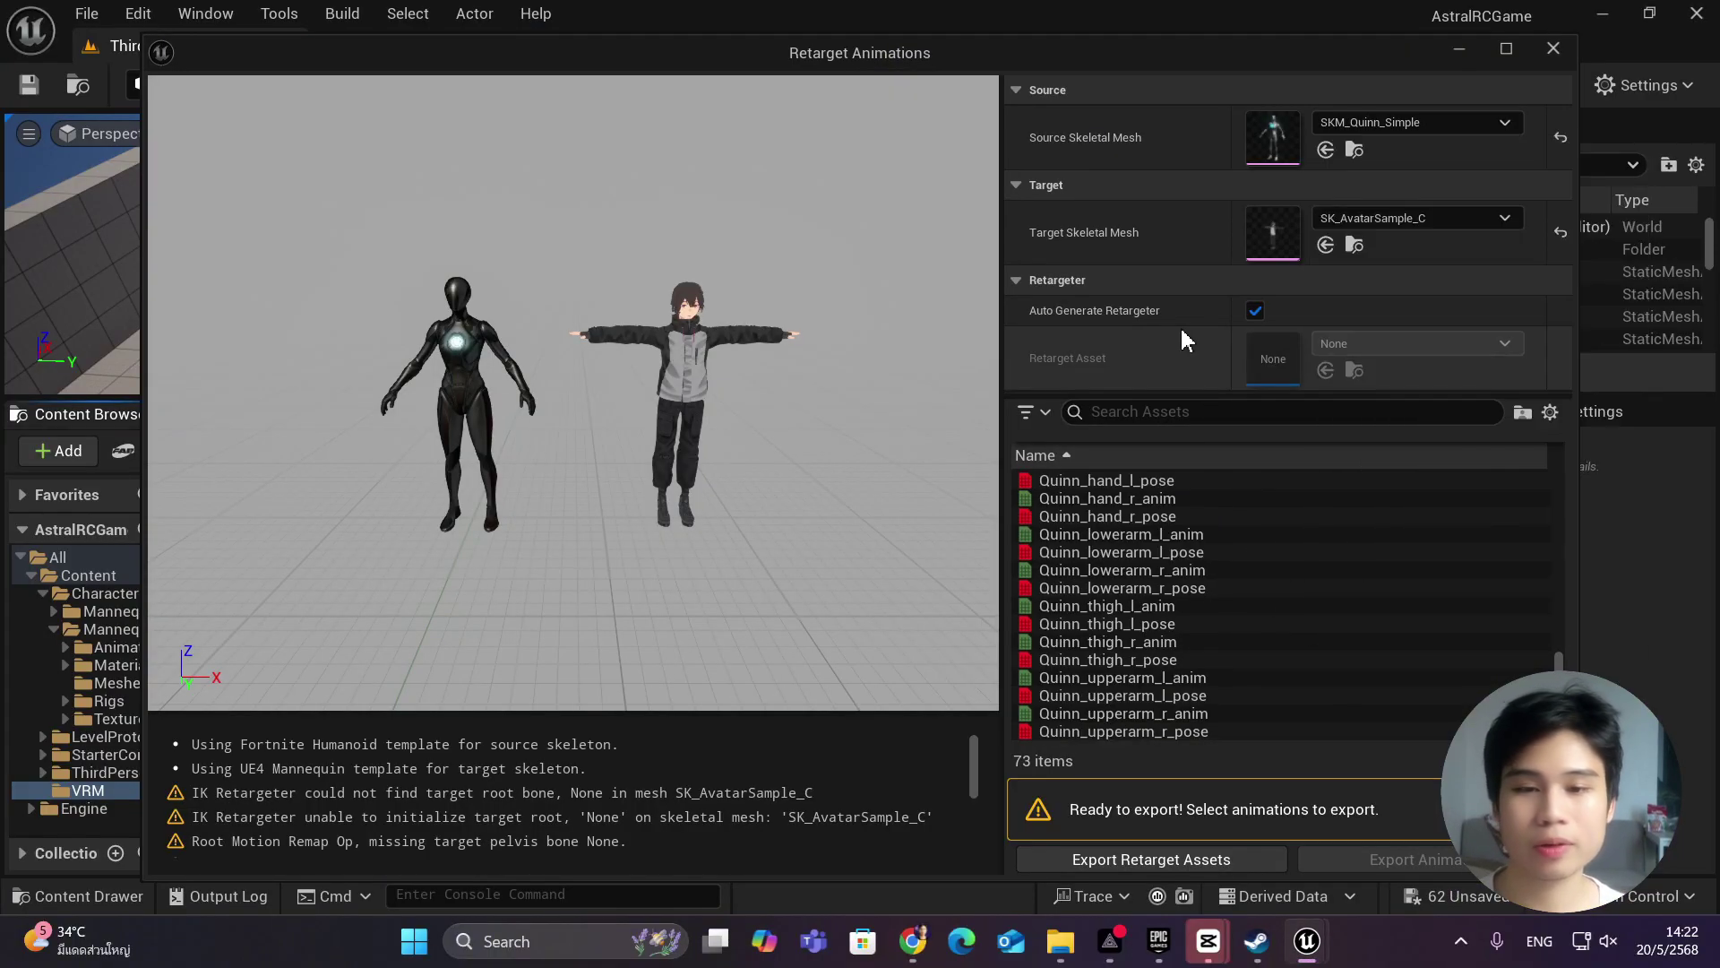
left_click(1254, 310)
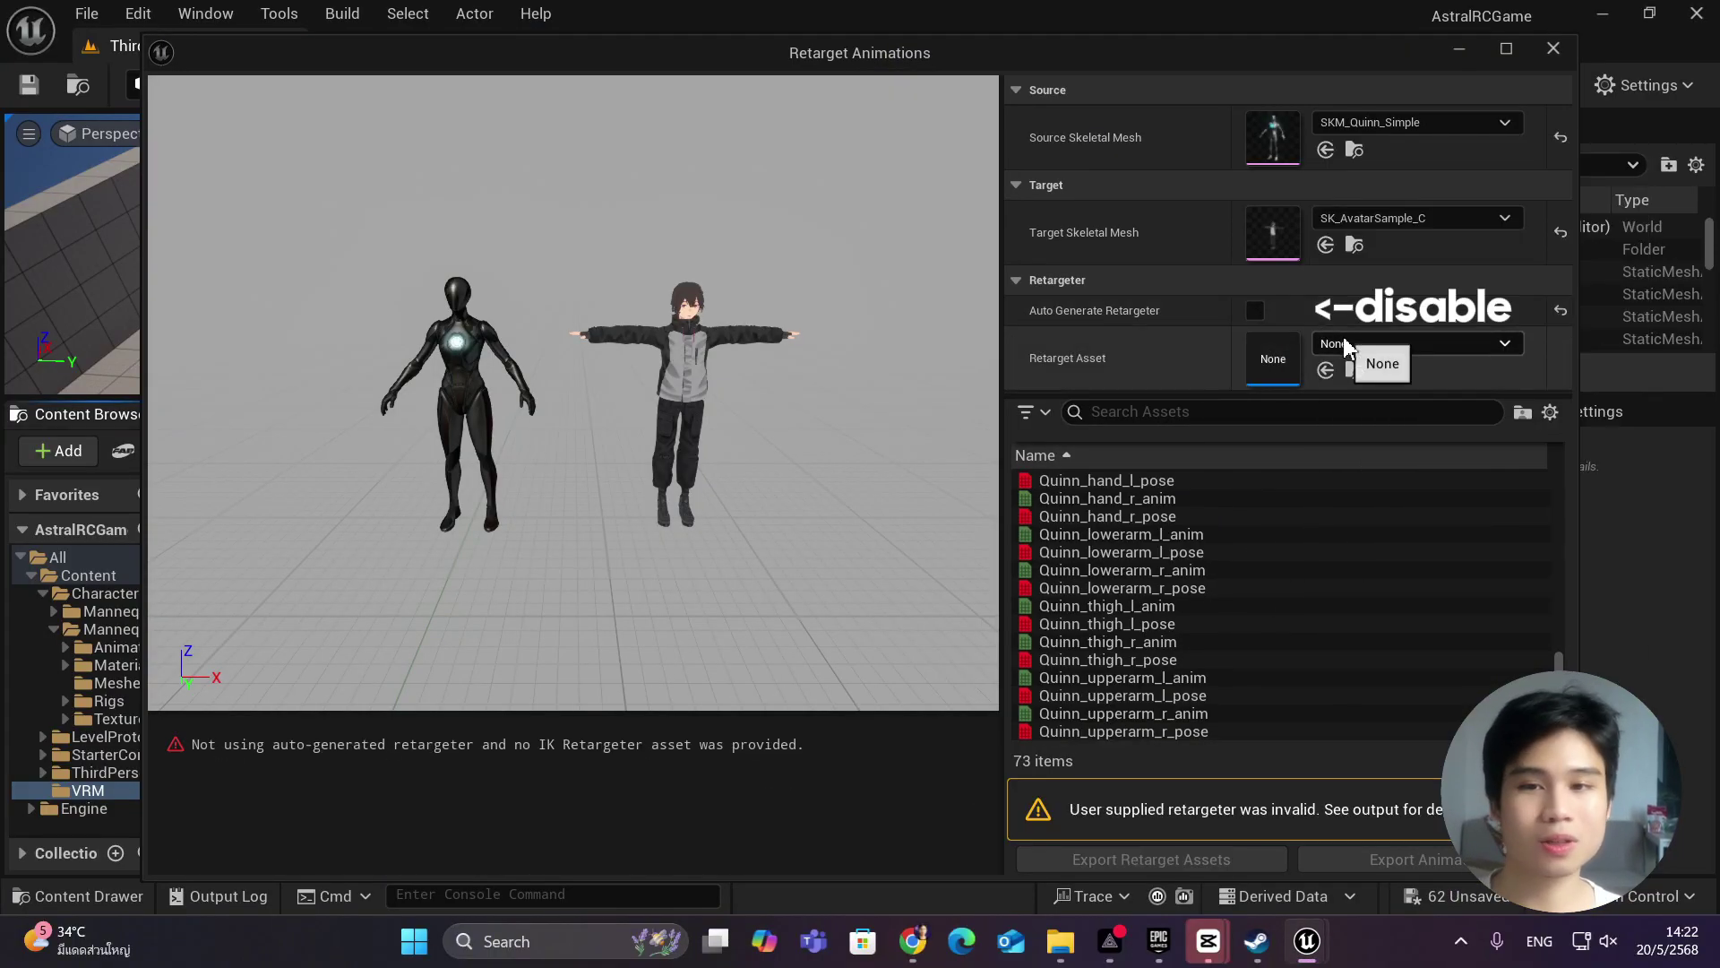
left_click(1344, 343)
type("rtg")
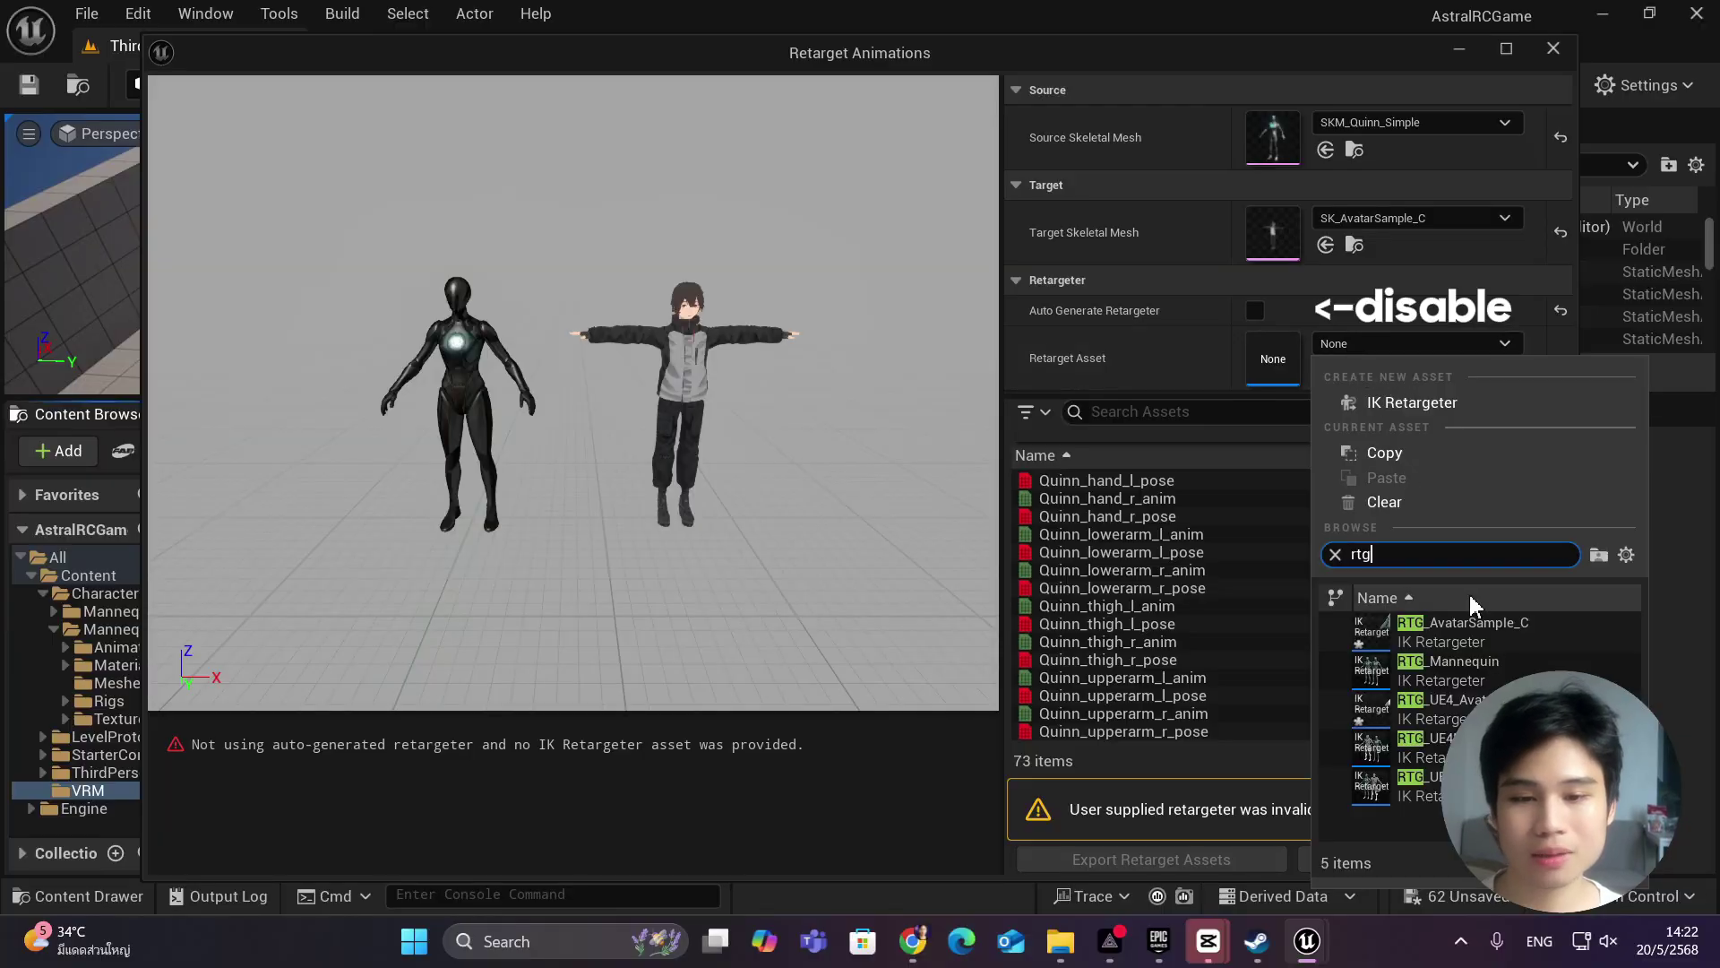
left_click(1566, 632)
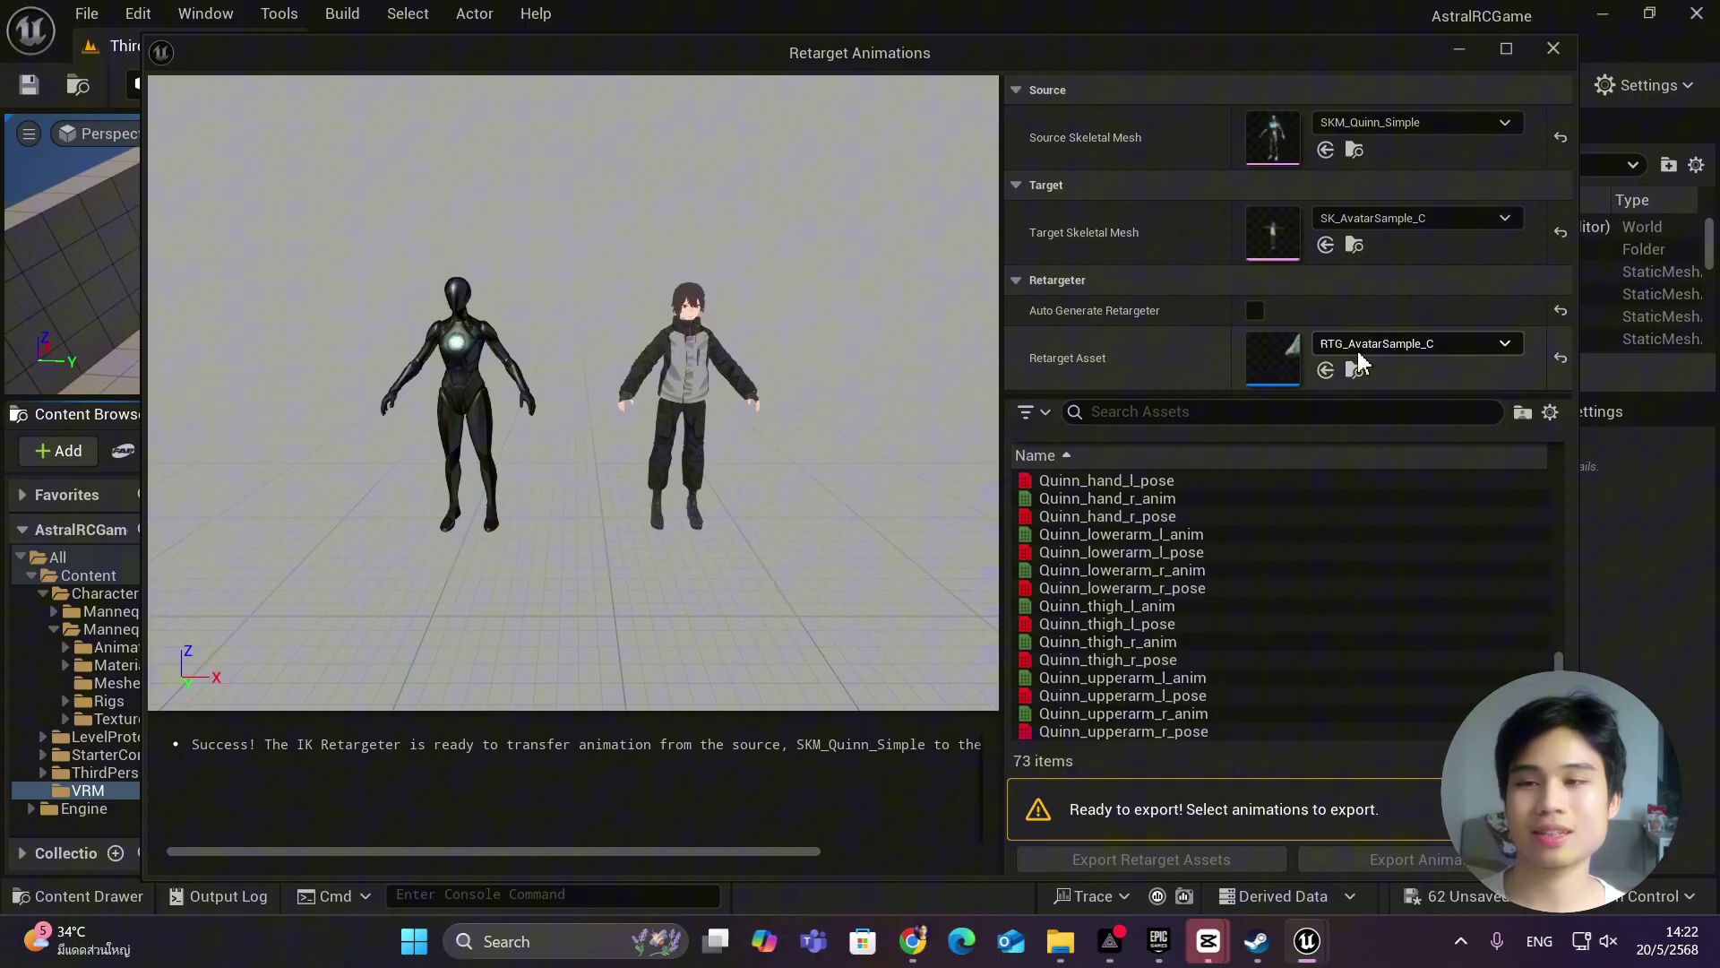
left_click(1447, 349)
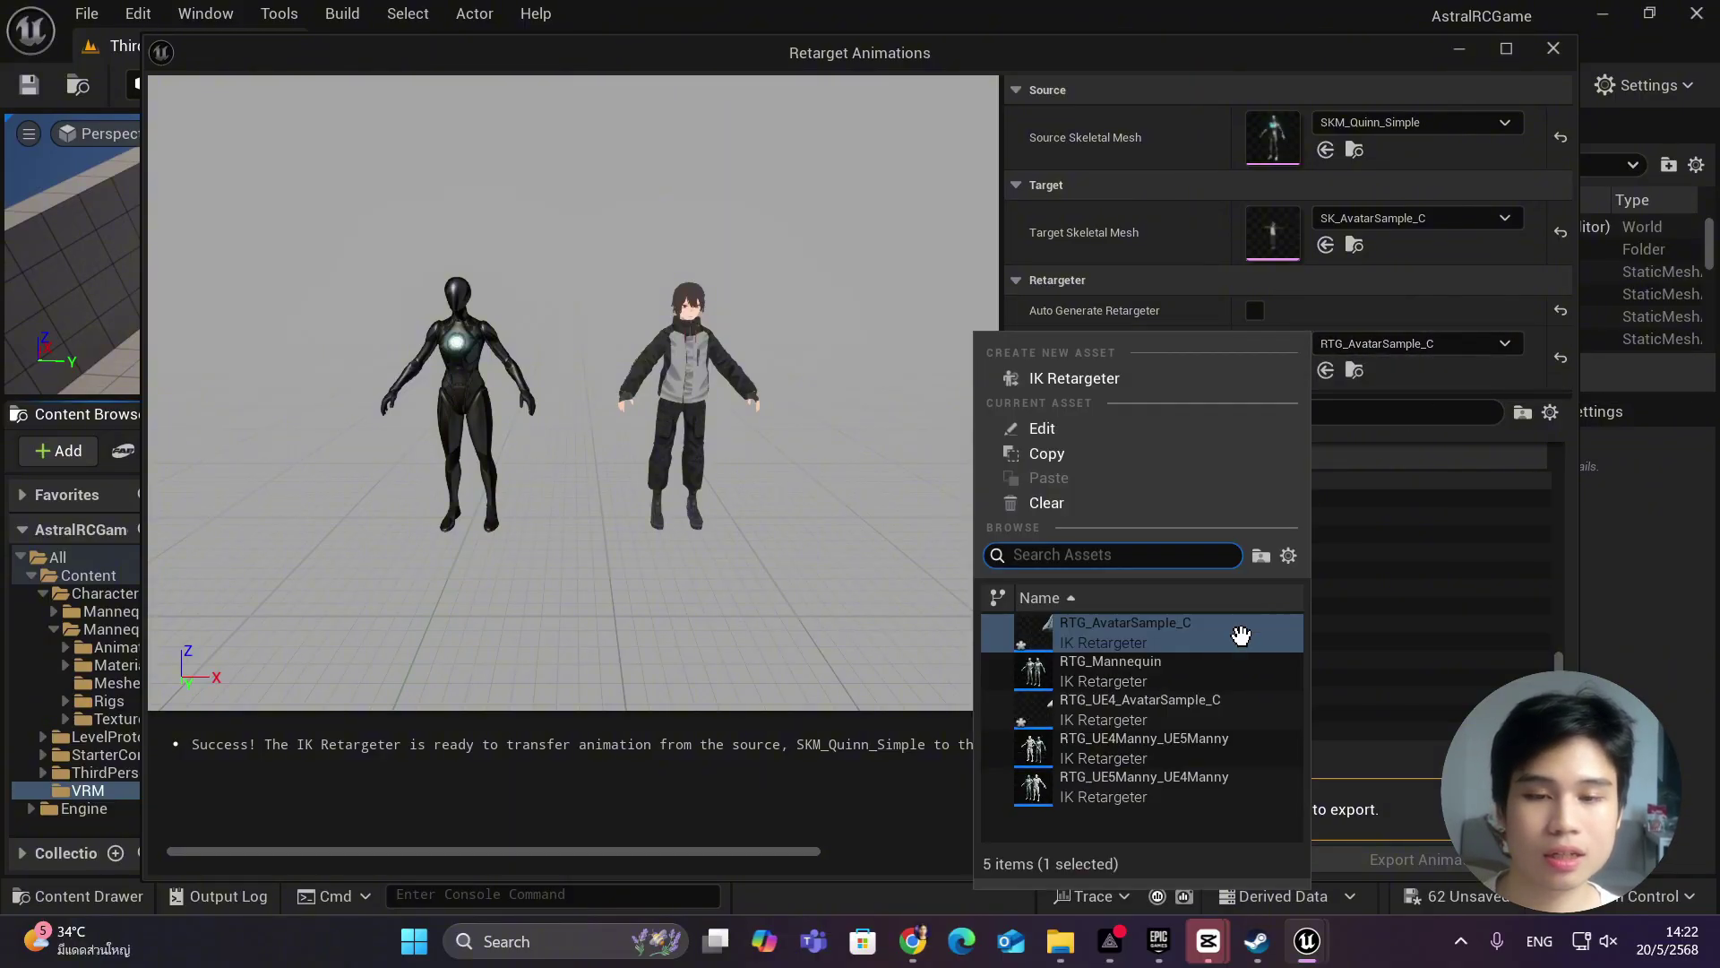
left_click(1125, 632)
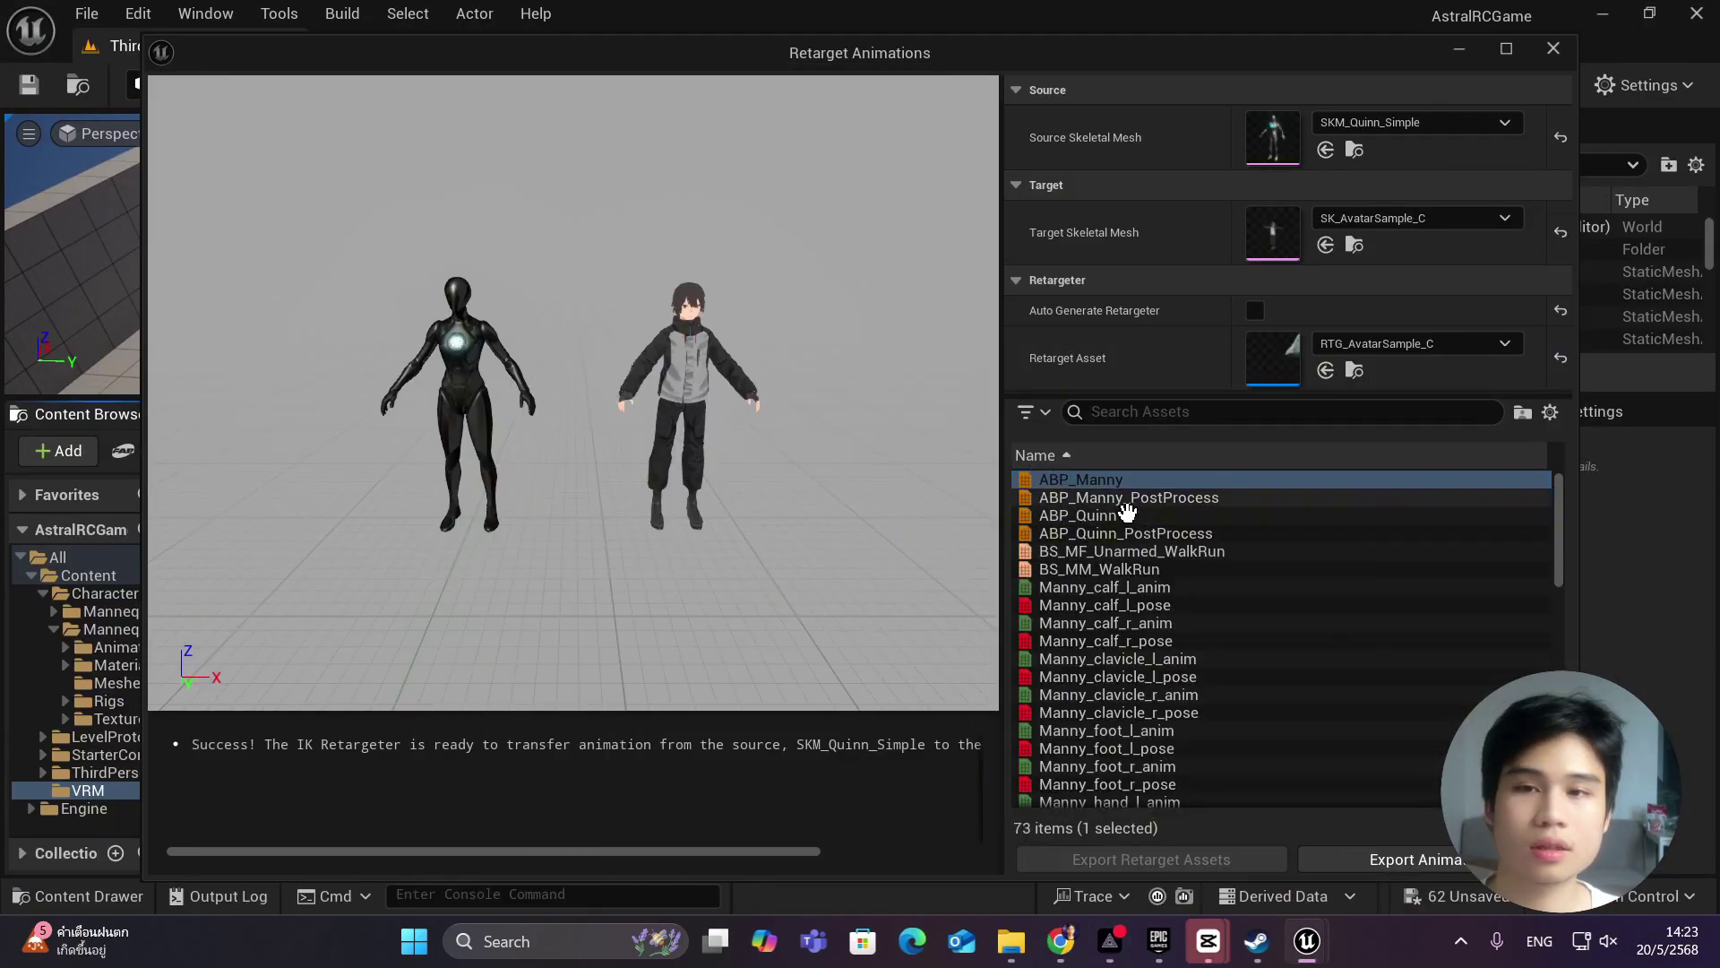
Step: Change the source skeletal mesh to SKM_Manny and select ABP_Manny for export
left_click(1444, 118)
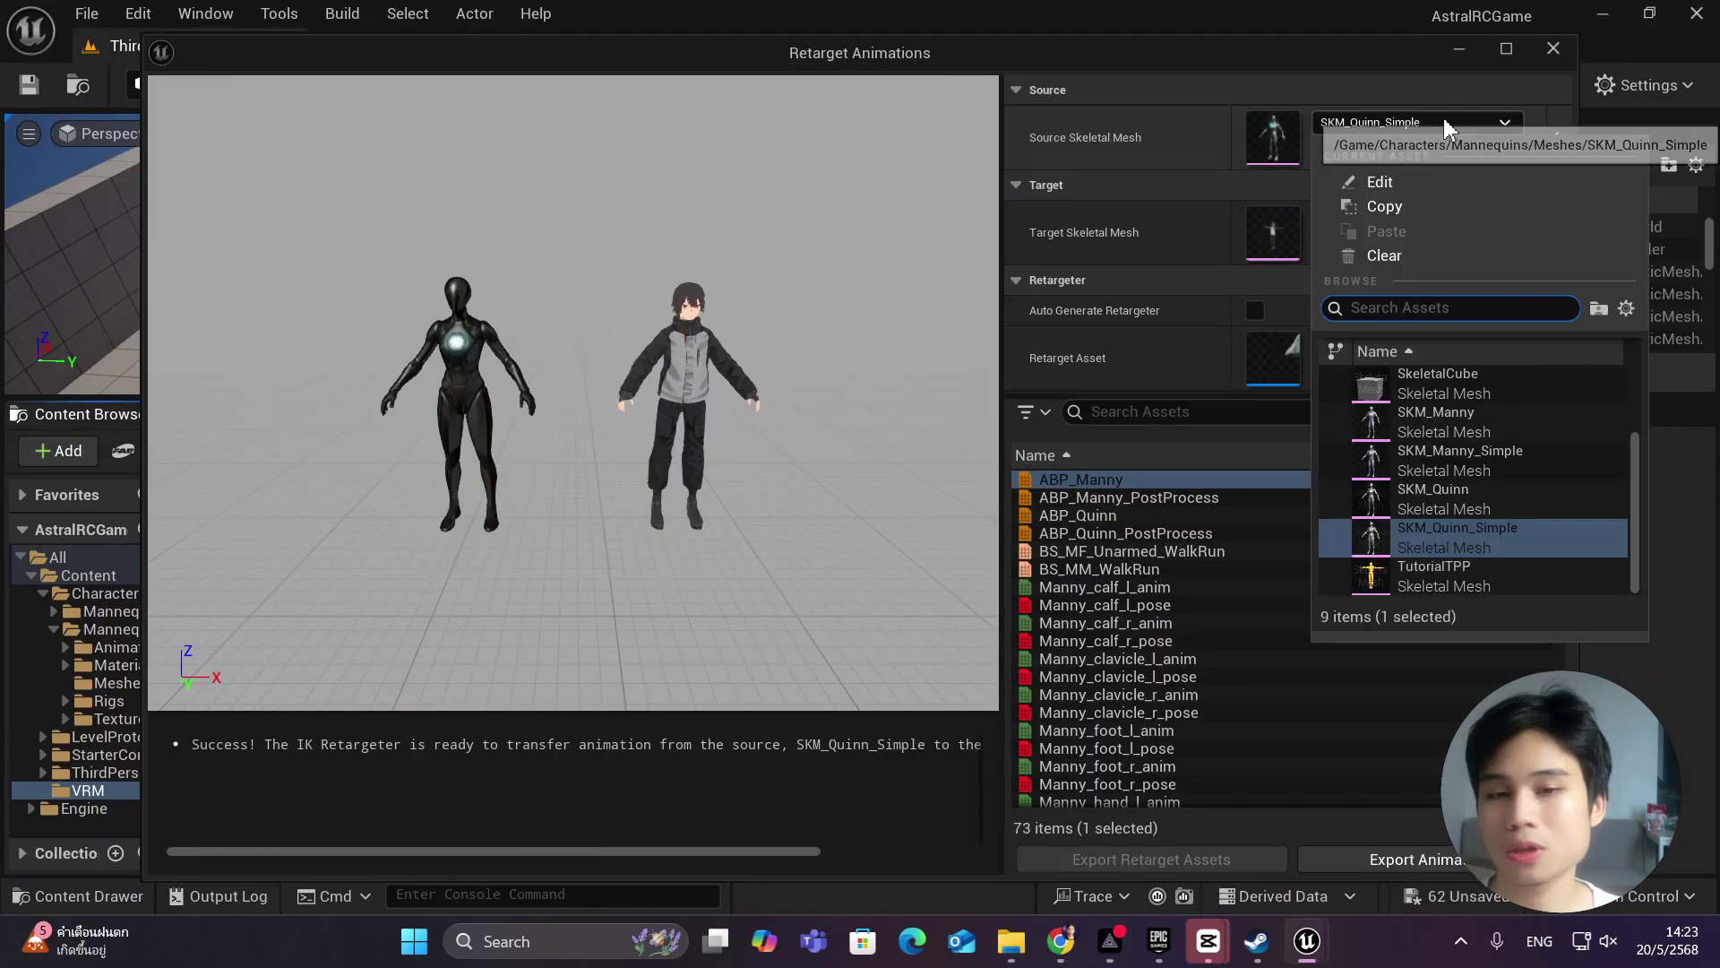
type("mann")
key("Return")
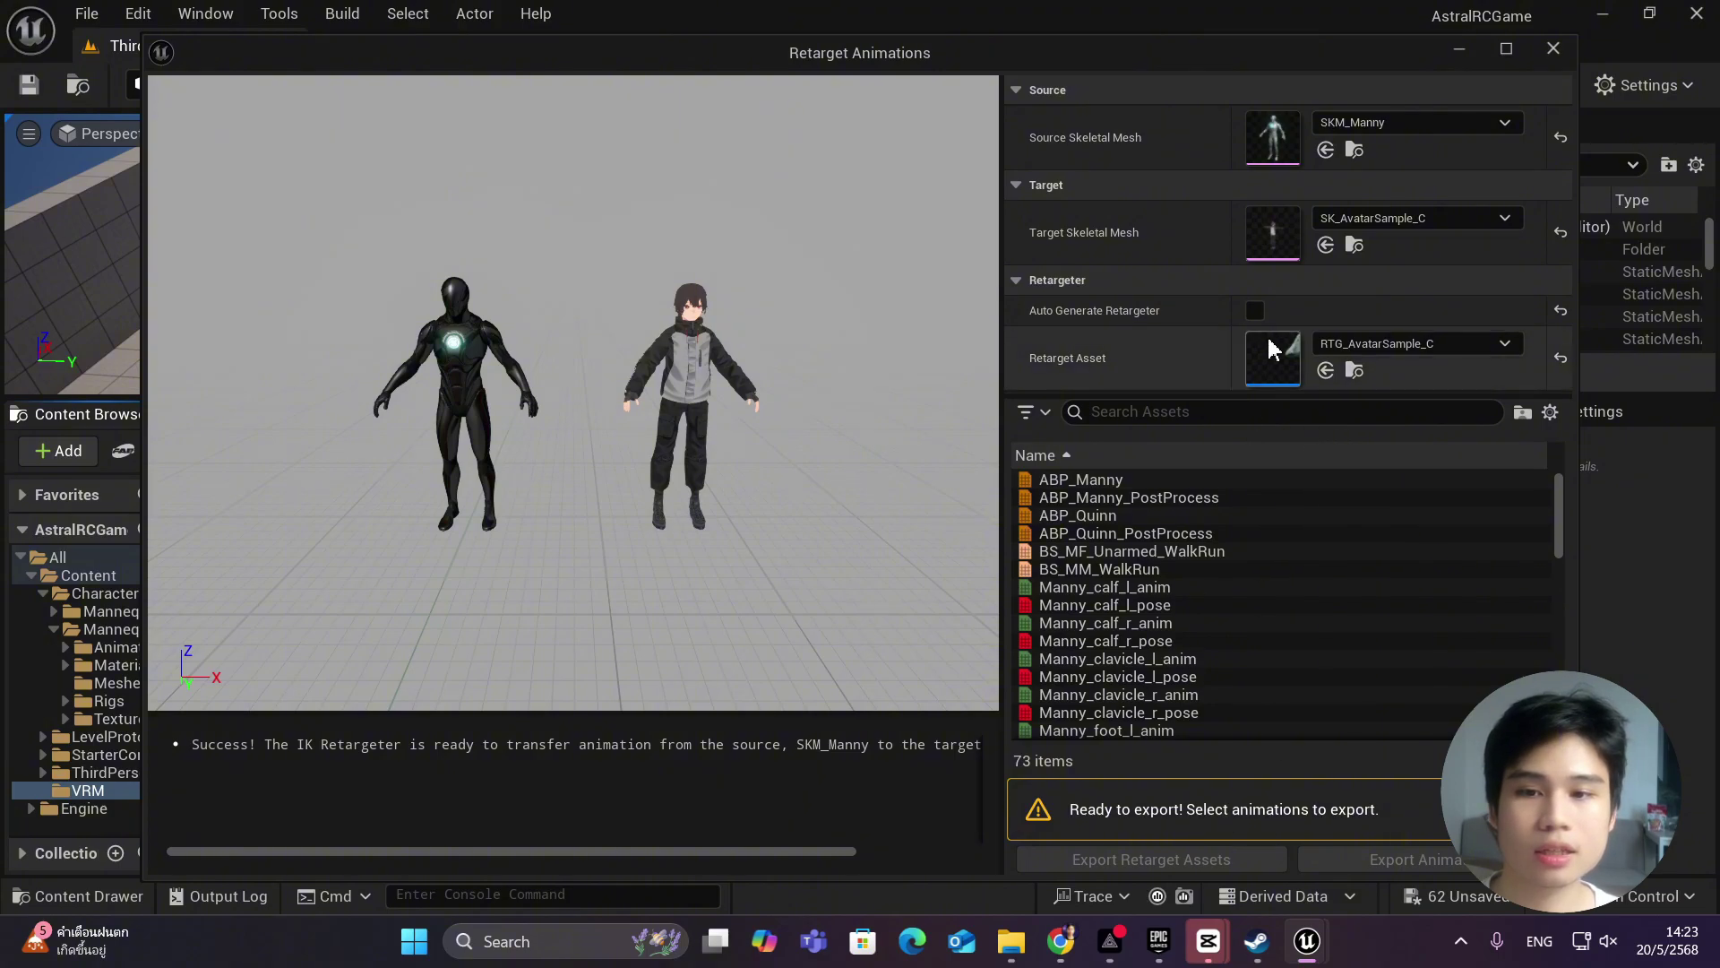
left_click(1143, 478)
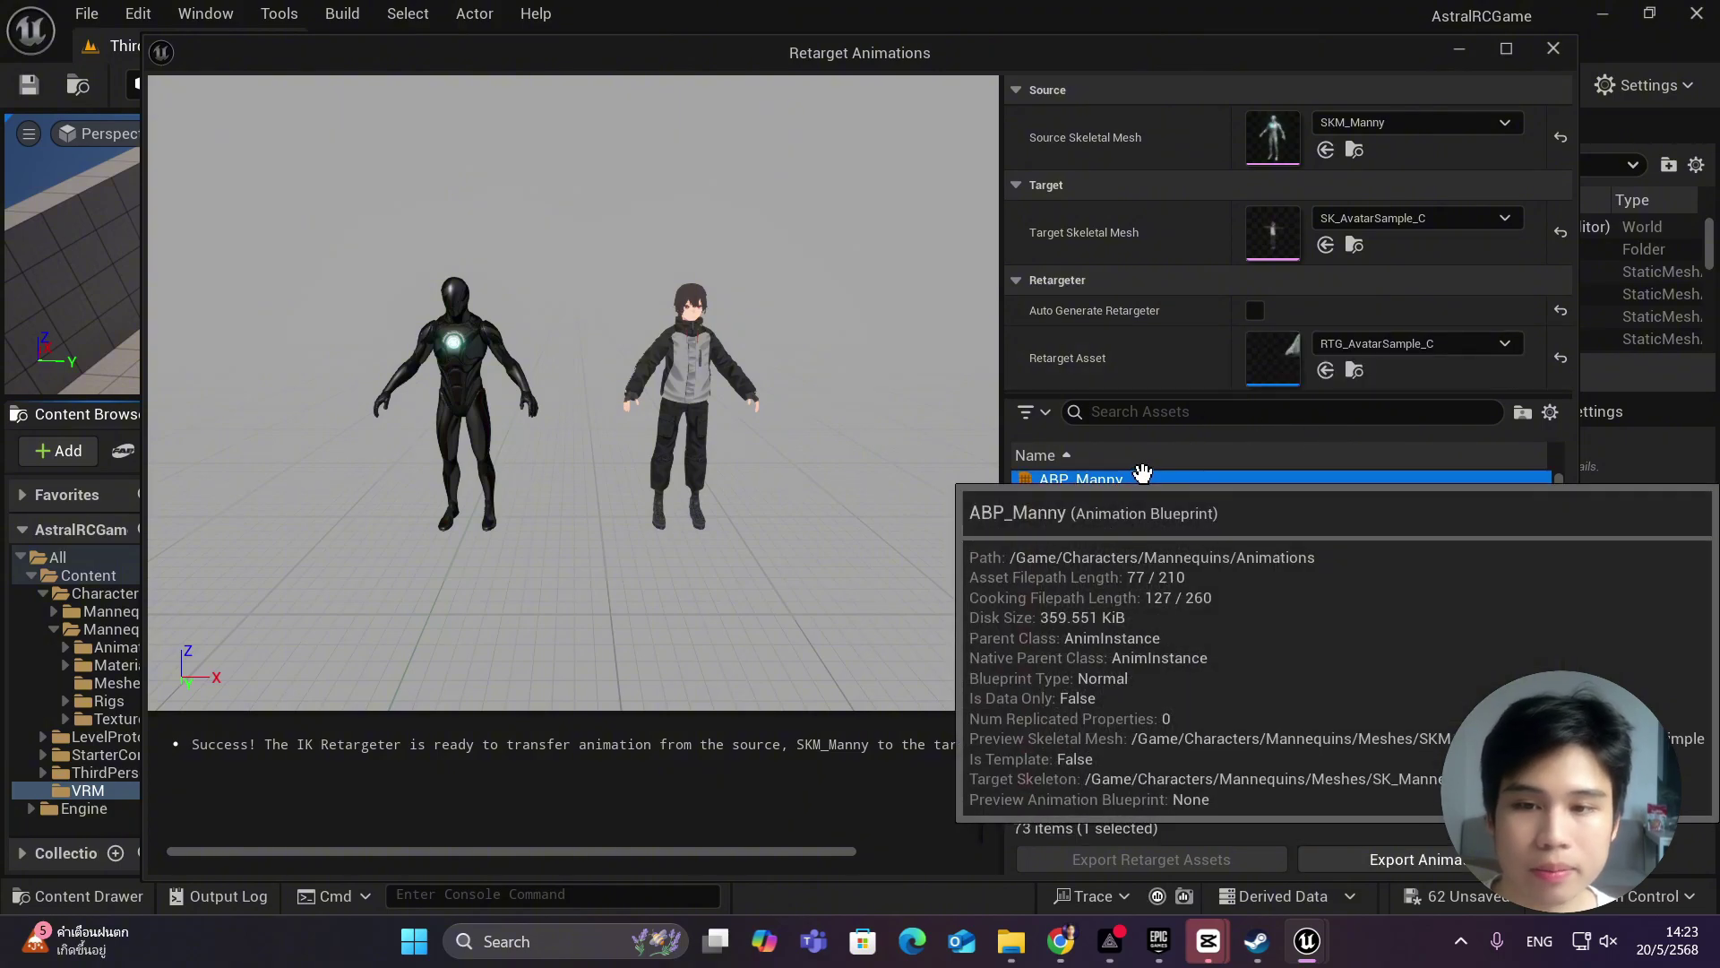
Step: Make a new Animation folder under VRM the export destination (/Game/VRM/Animation)
left_click(1424, 859)
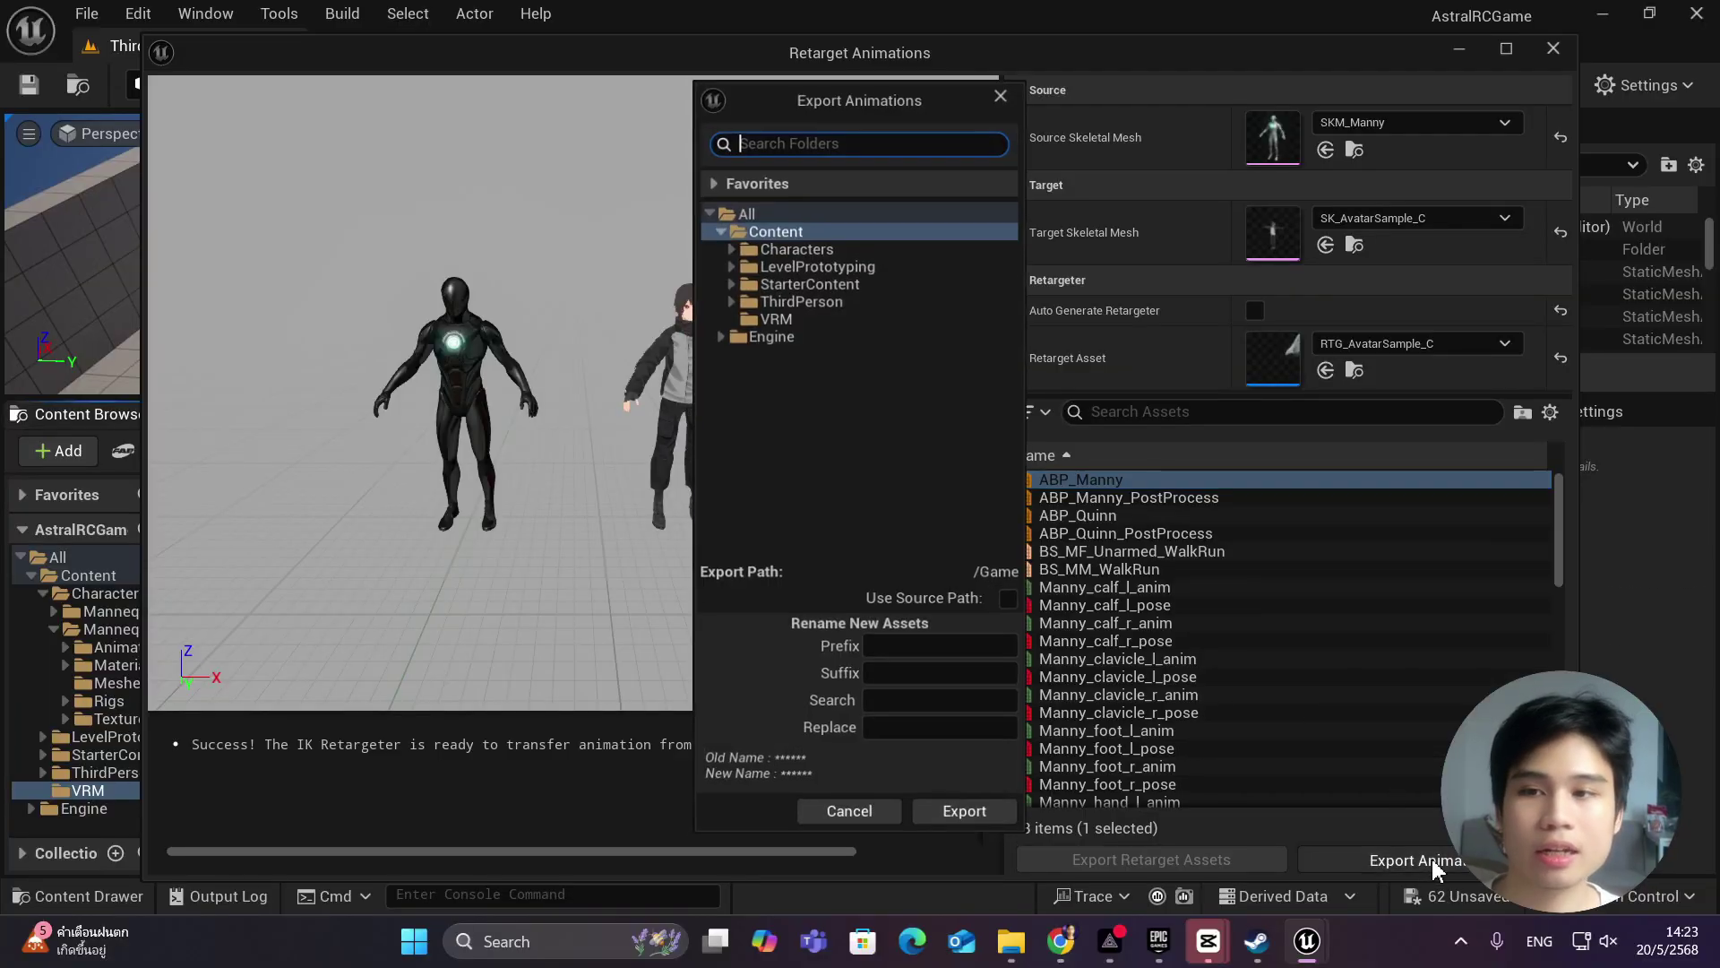
left_click(827, 318)
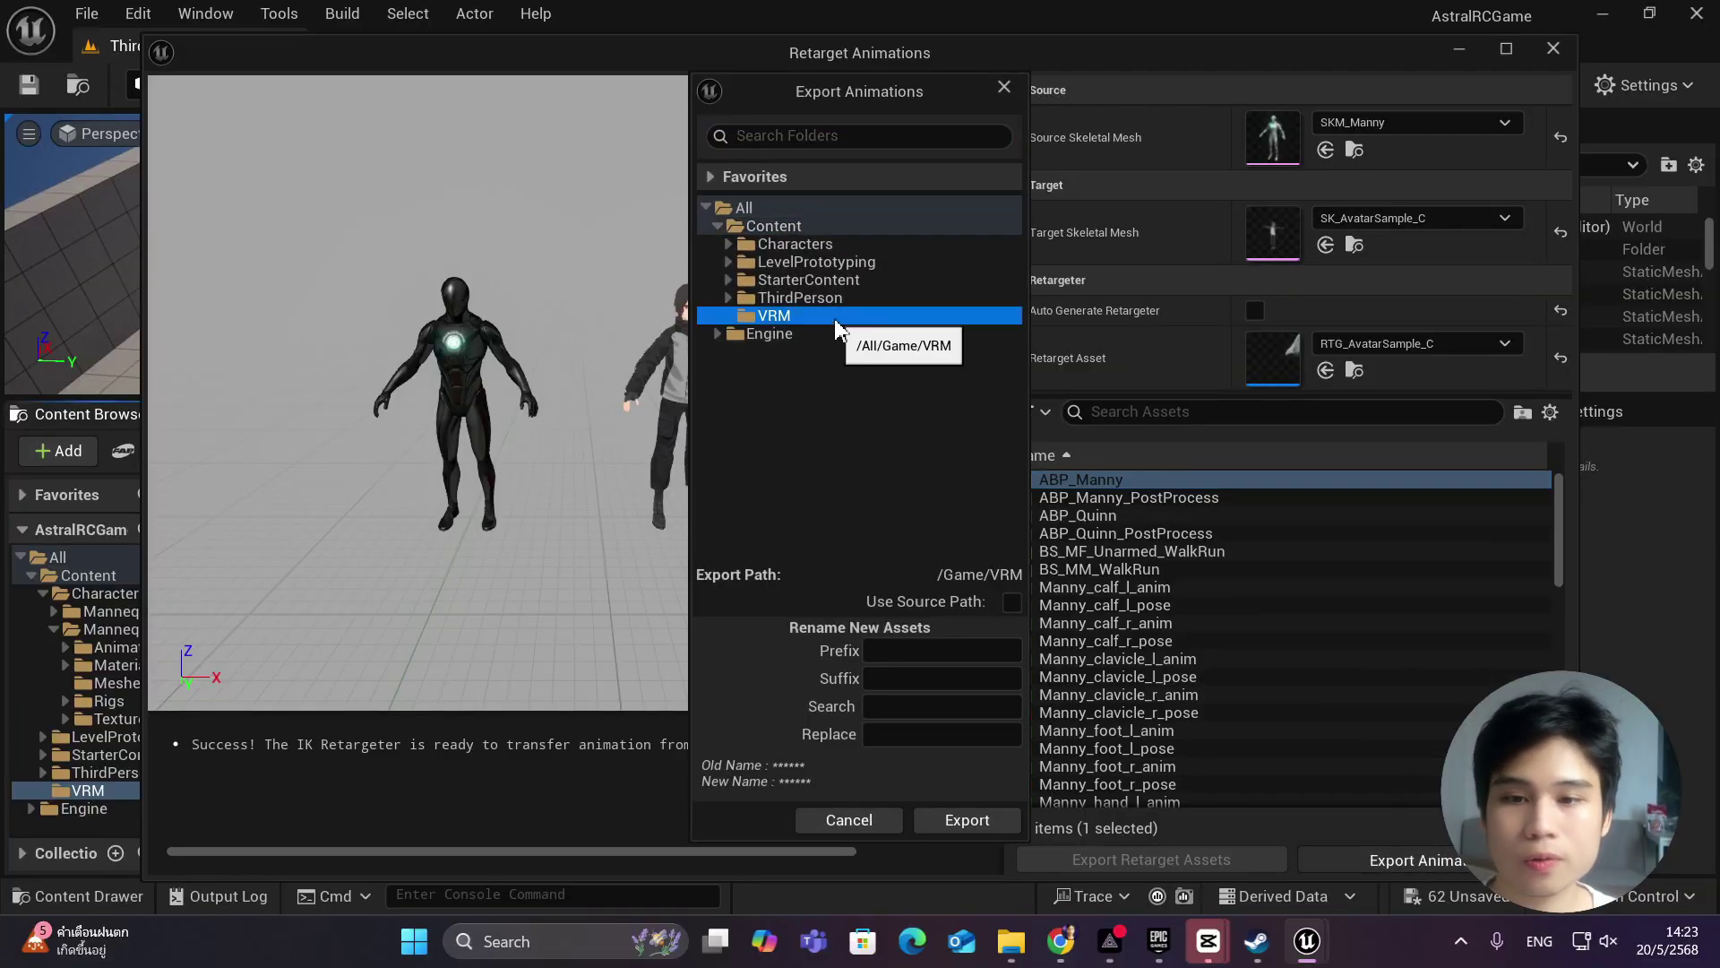
right_click(835, 322)
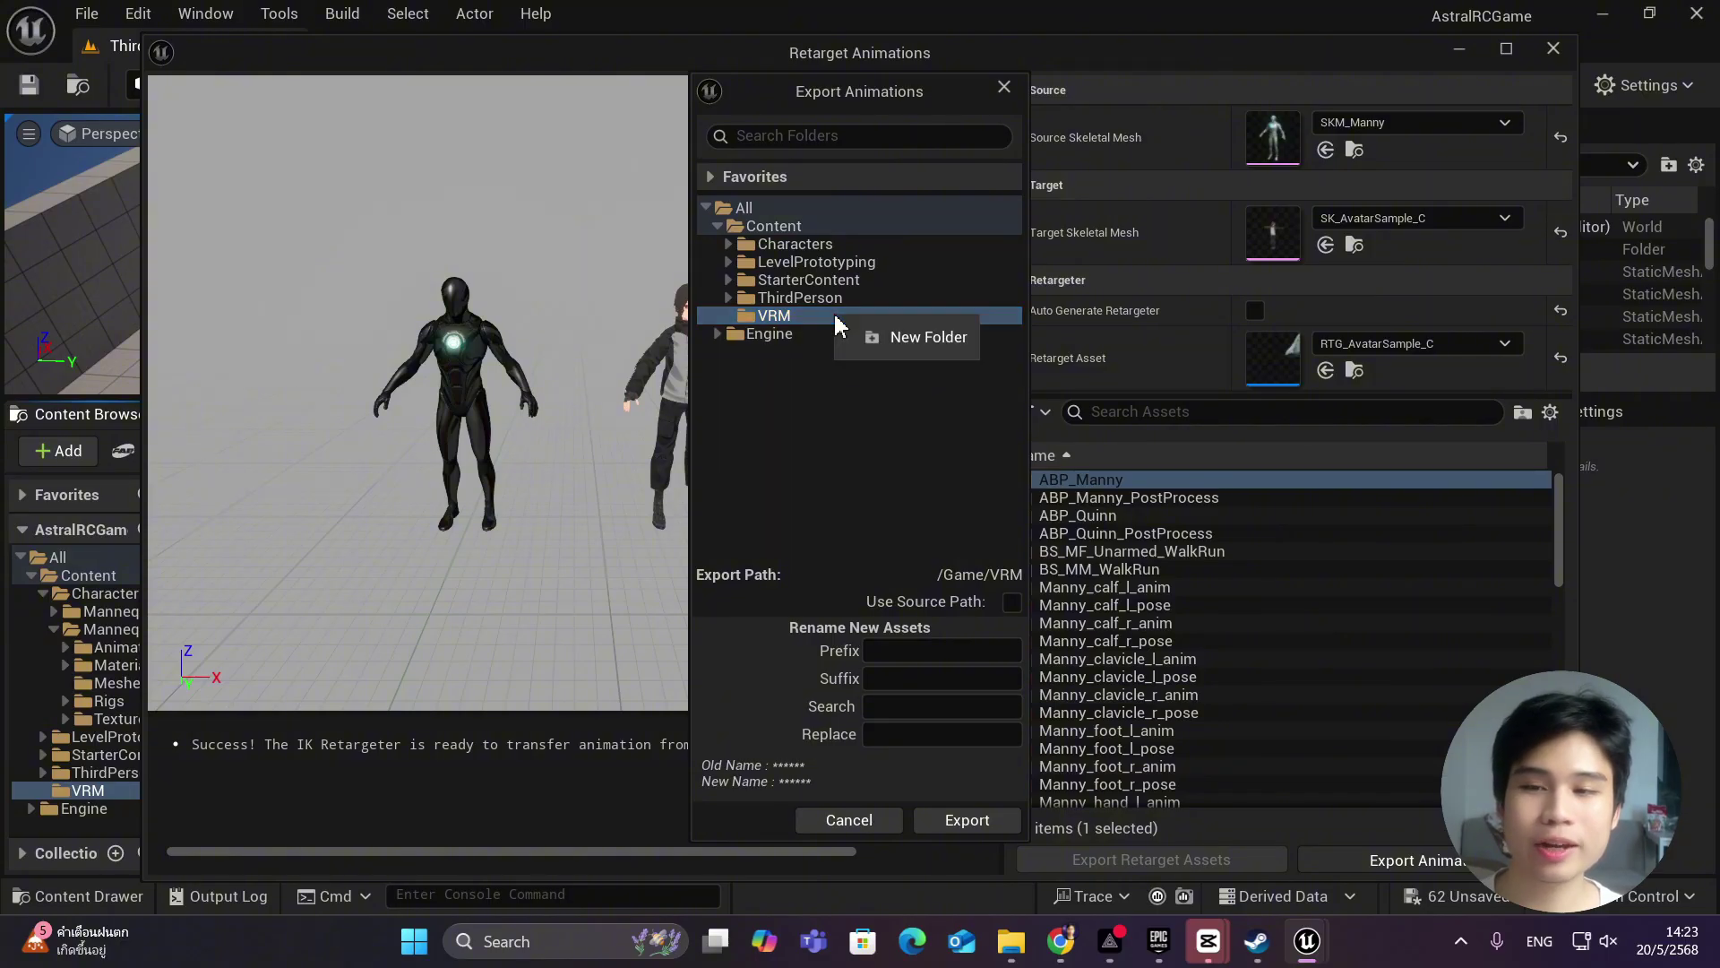
left_click(887, 335)
type("A")
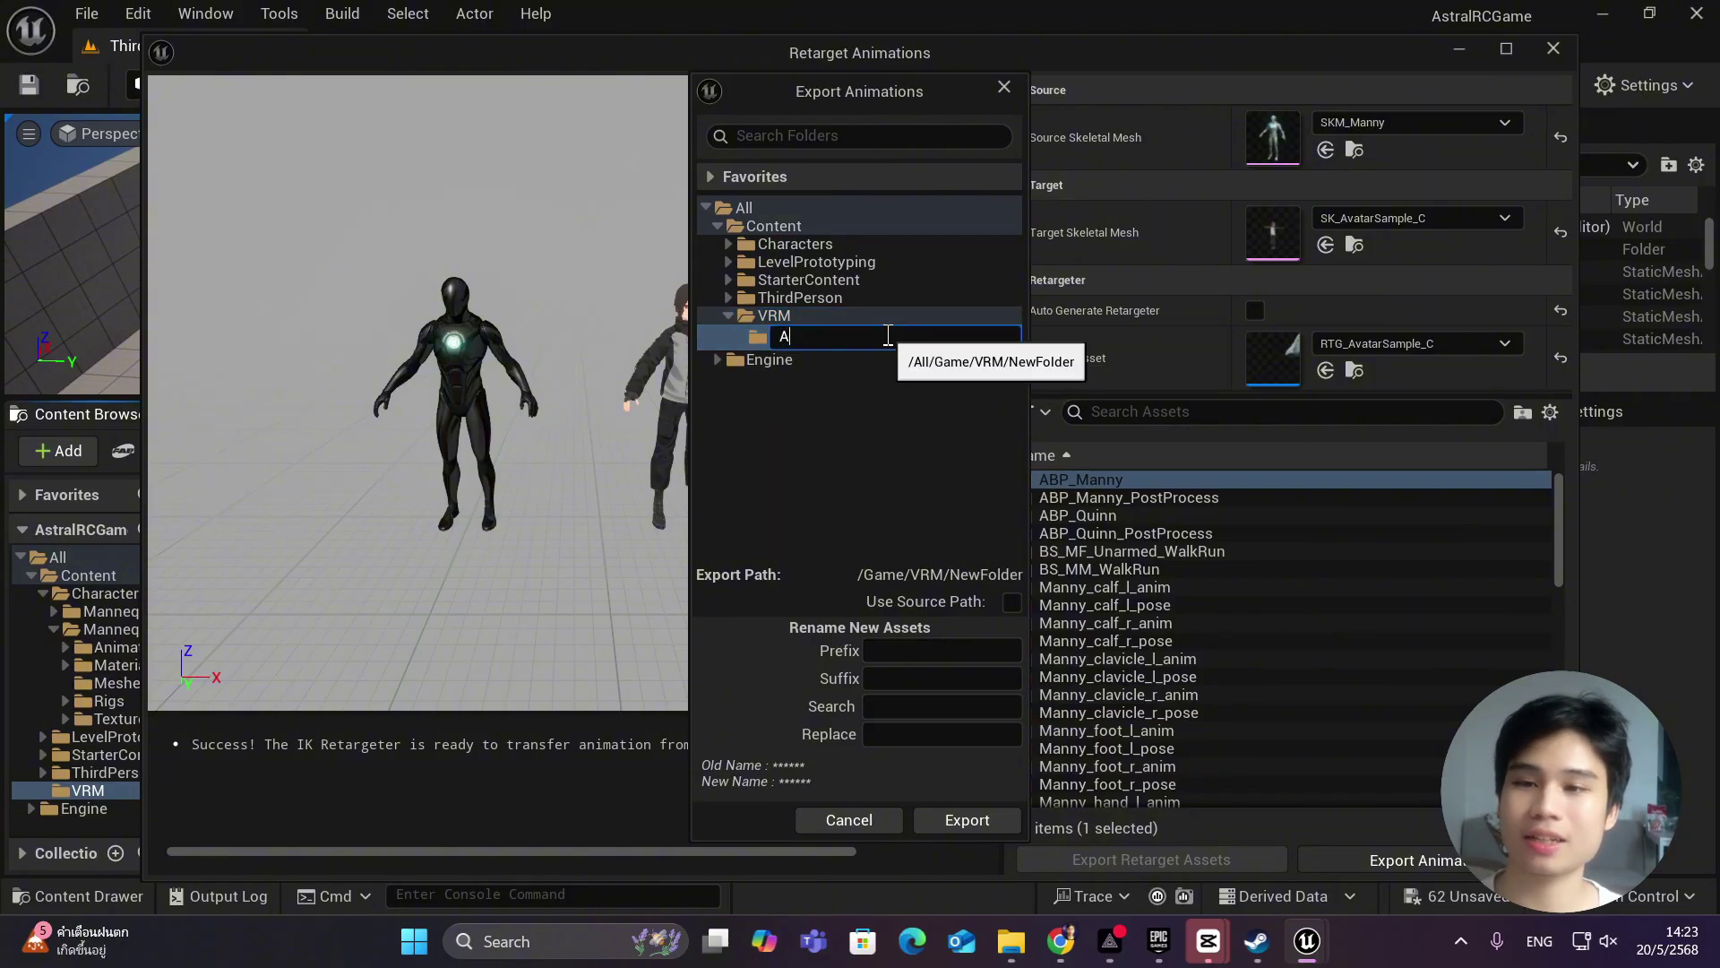
type("nimatio")
key("Return")
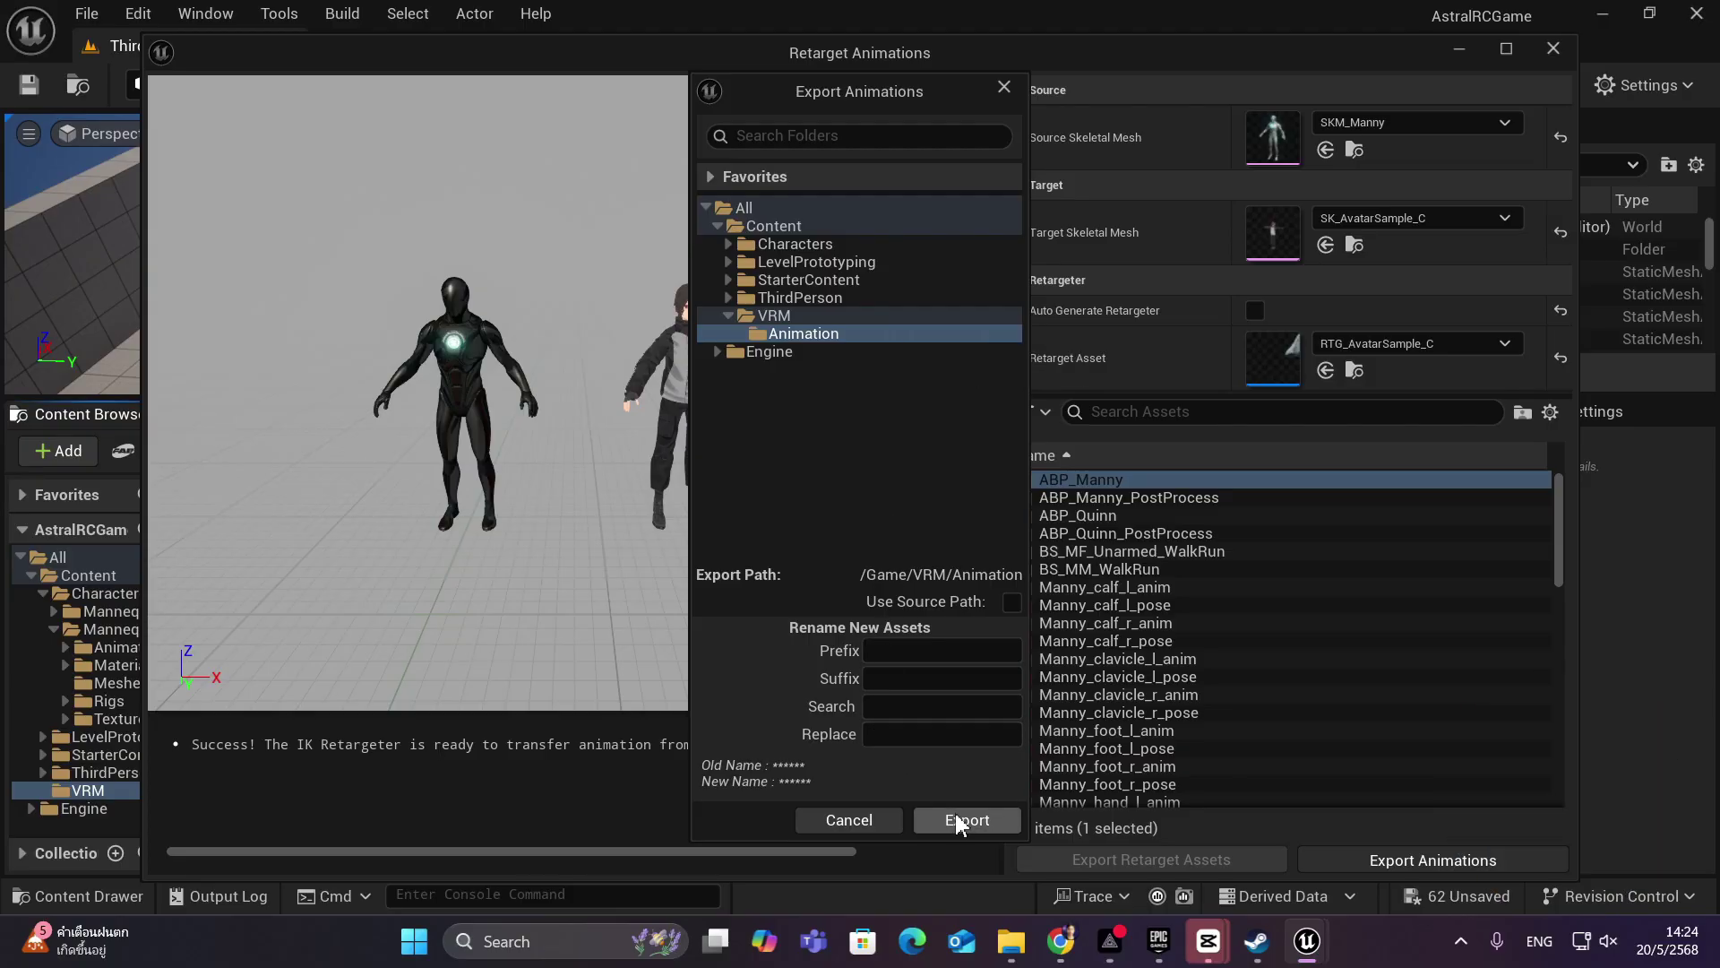
Step: Export the retargeted animations into VRM/Animation and preview ABP_Manny on the avatar
left_click(959, 820)
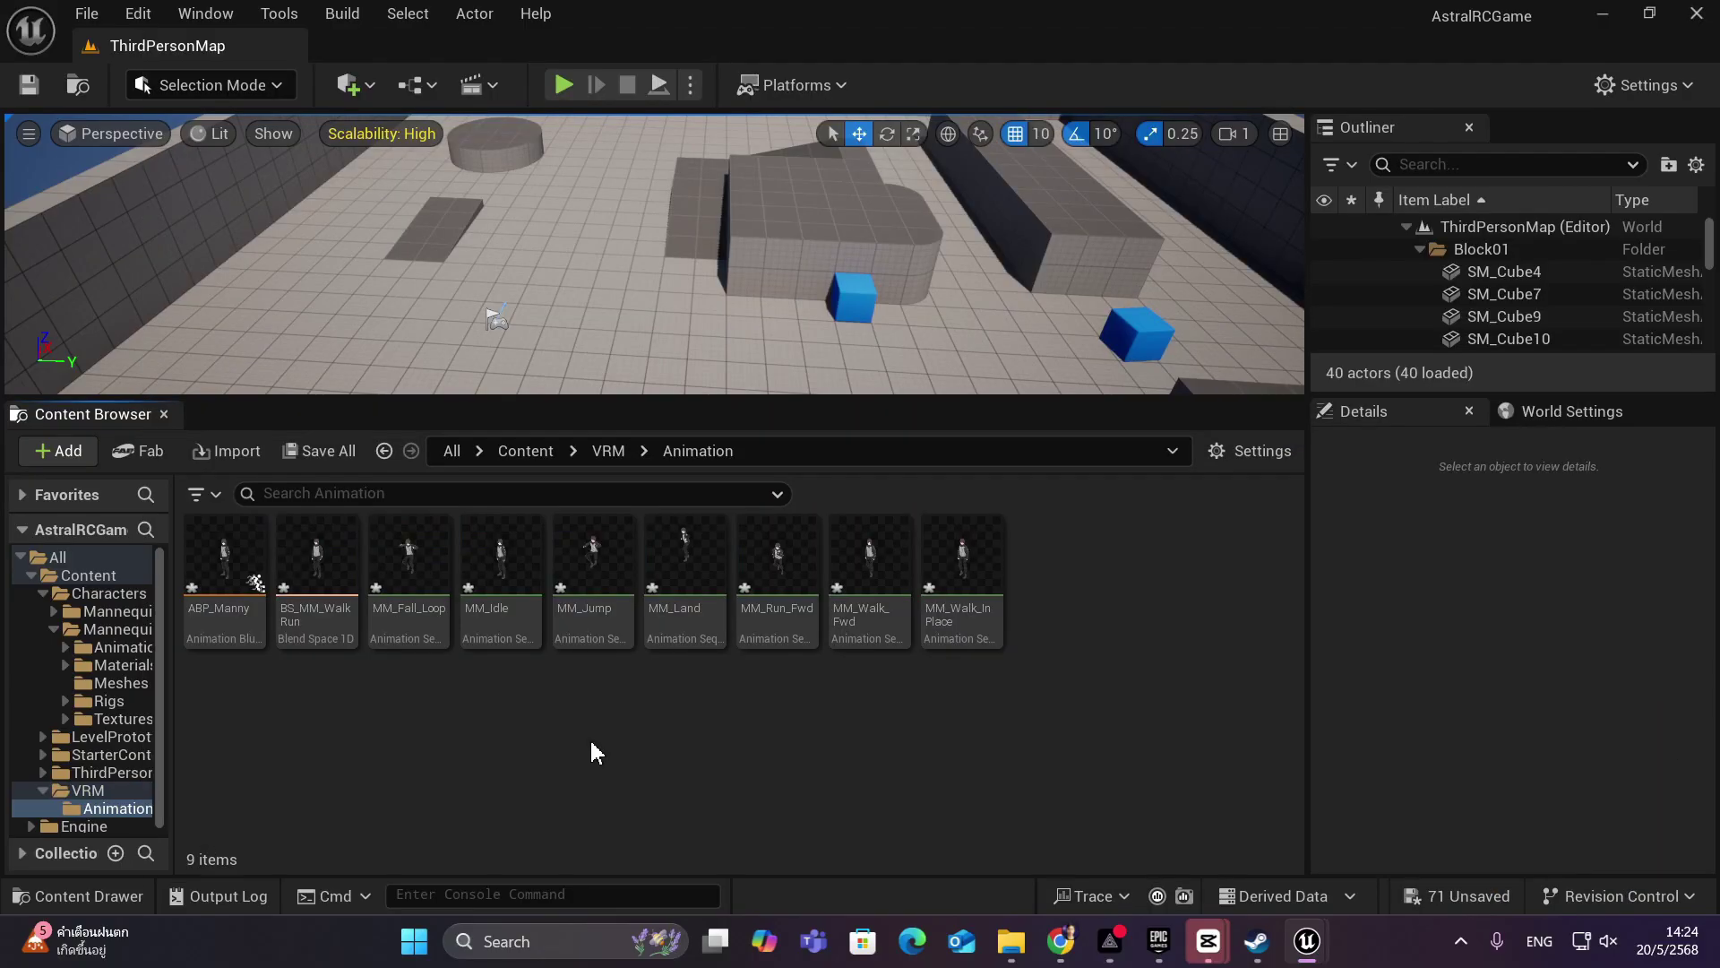
left_click(225, 574)
double_click(226, 574)
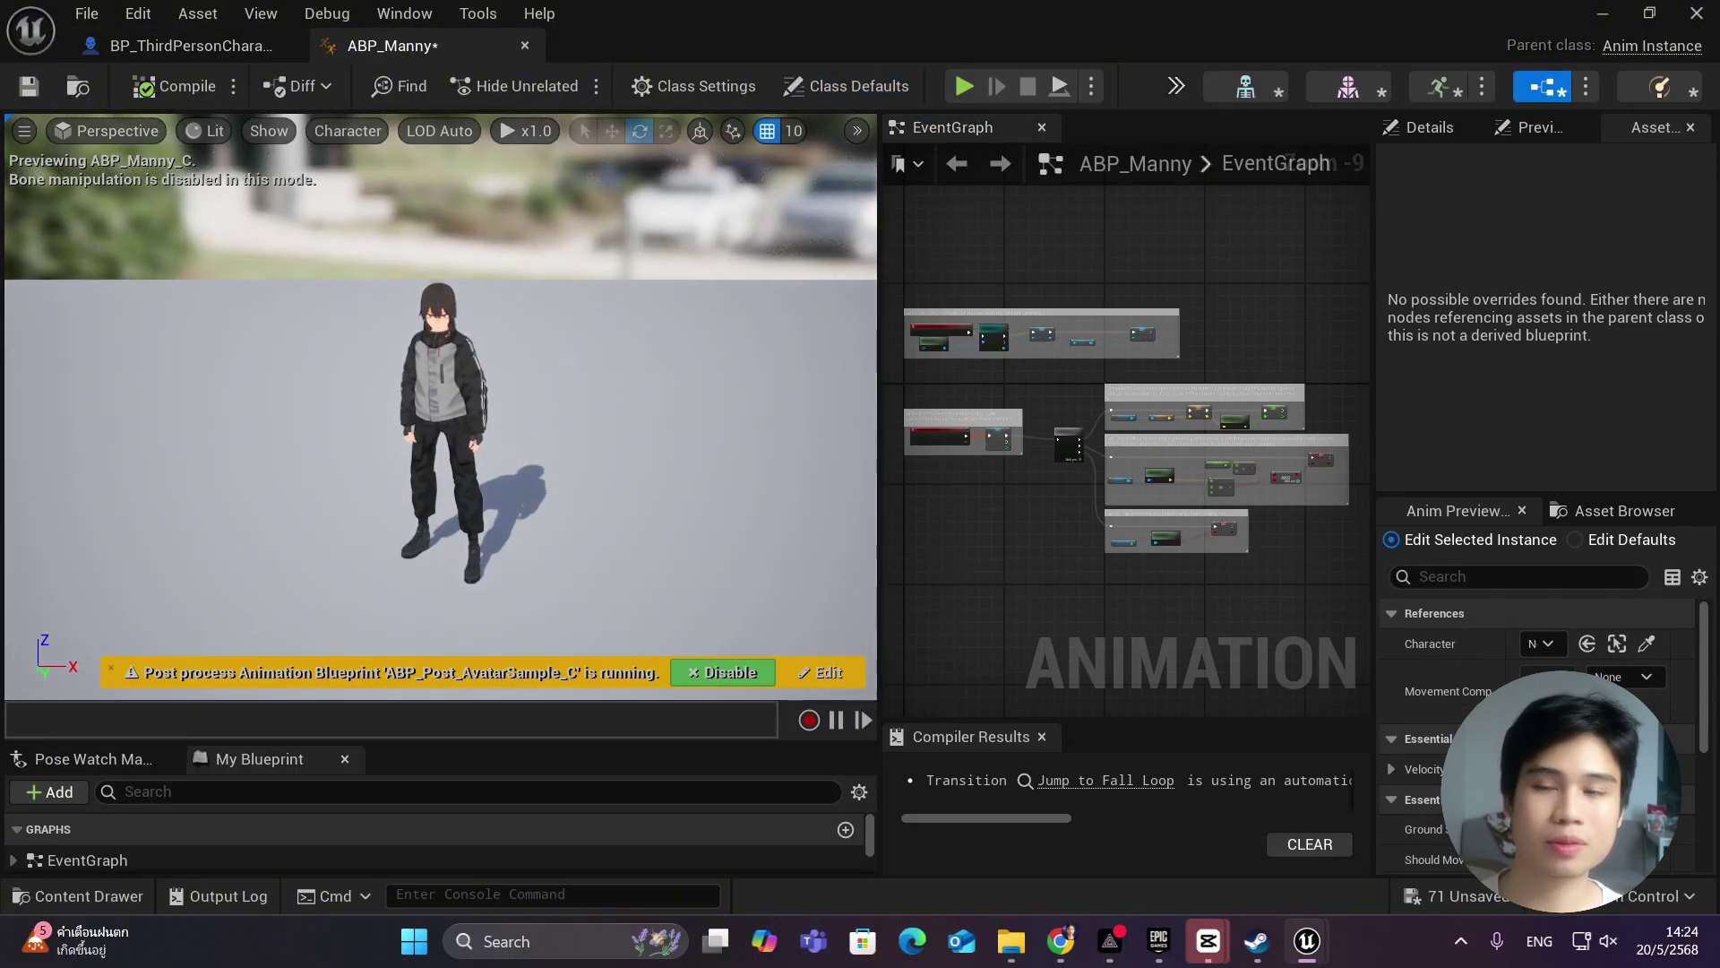
left_click_drag(584, 439, 538, 376)
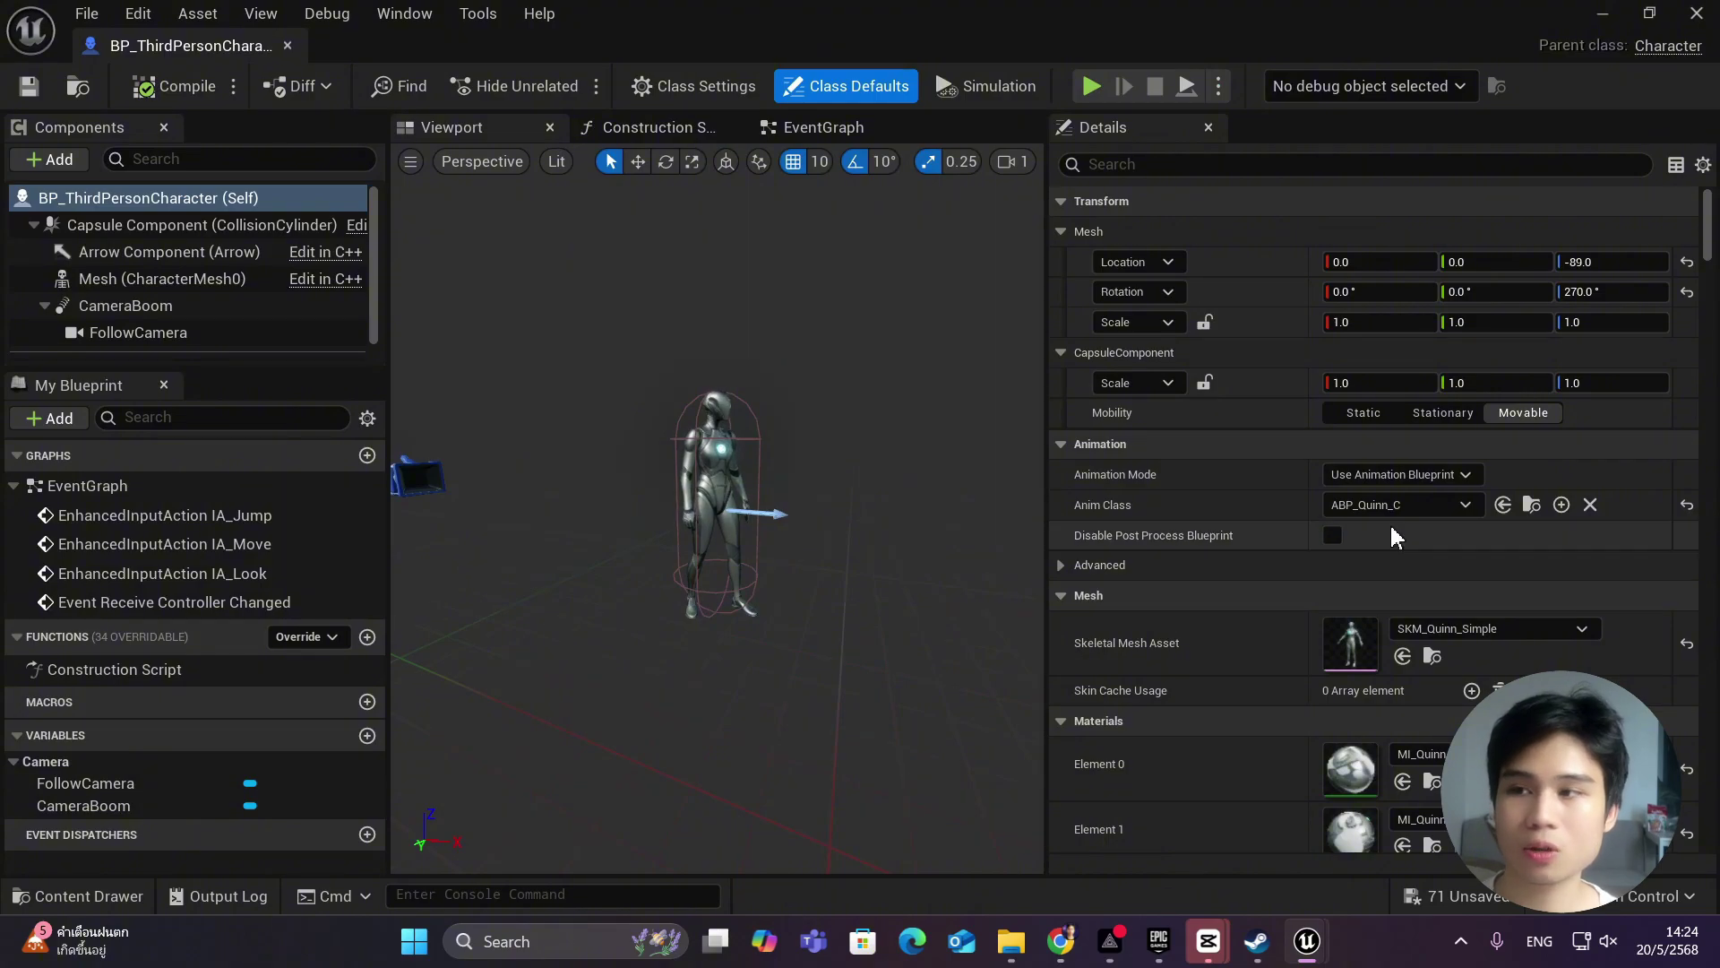
Step: Set the character's Skeletal Mesh Asset to SK_AvatarSample_C and Anim Class to ABP_Manny_C
left_click(1485, 630)
type("a")
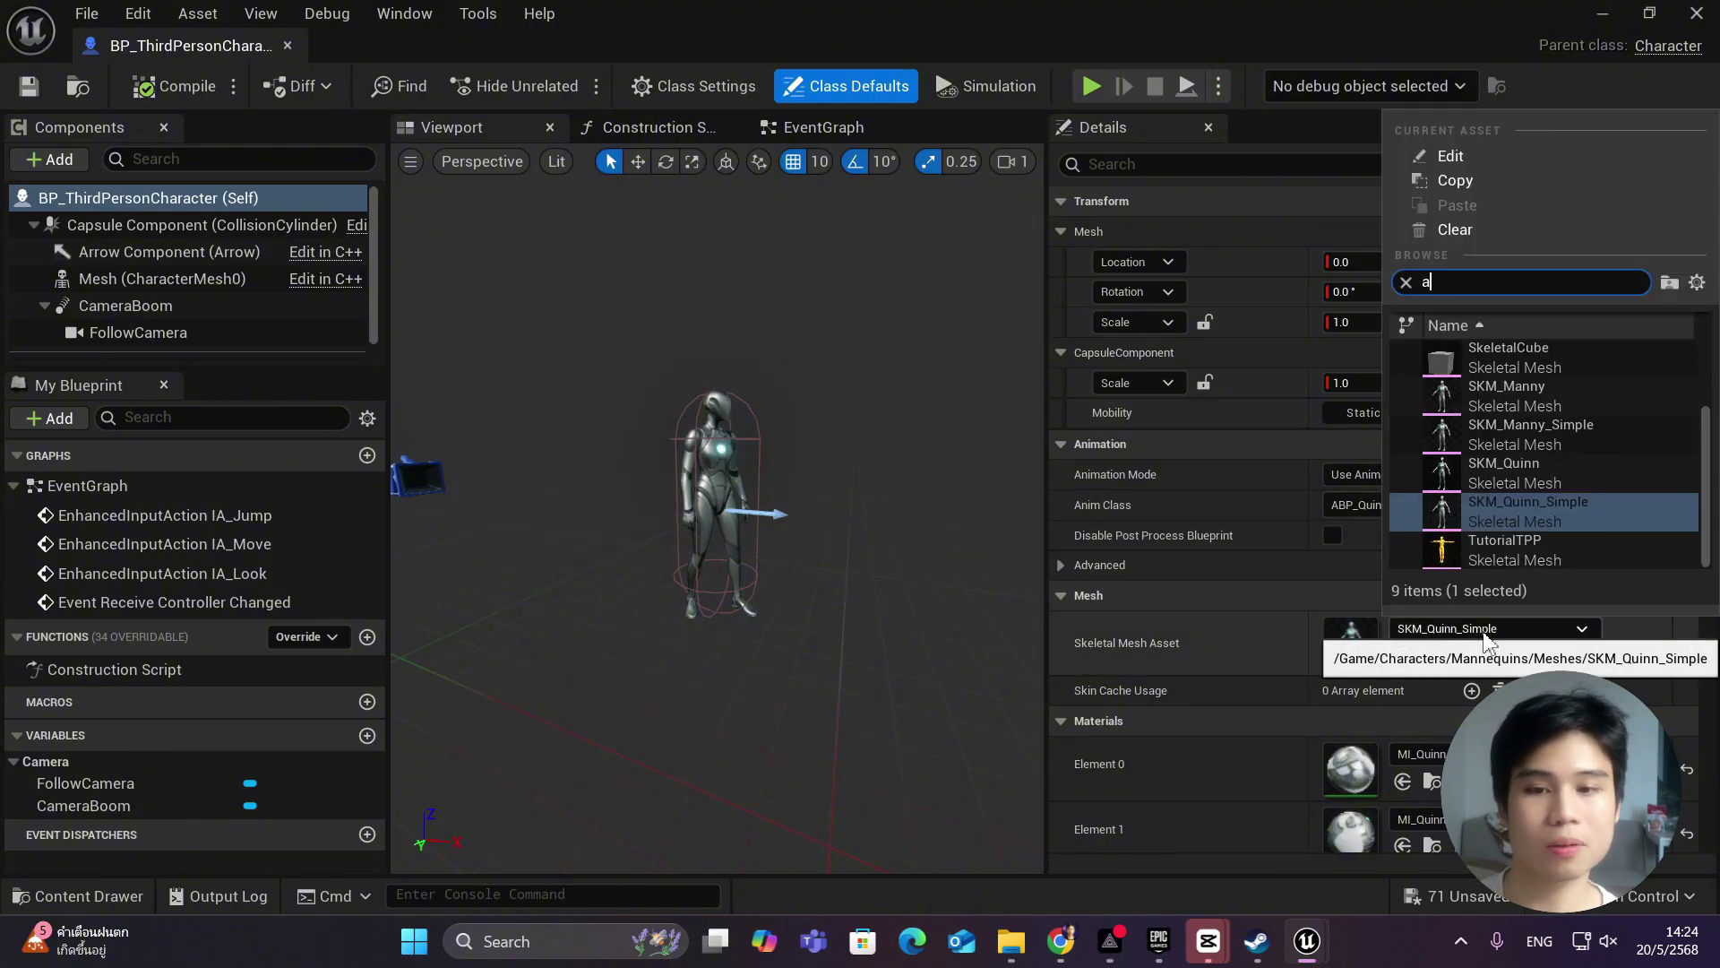
type("vatar")
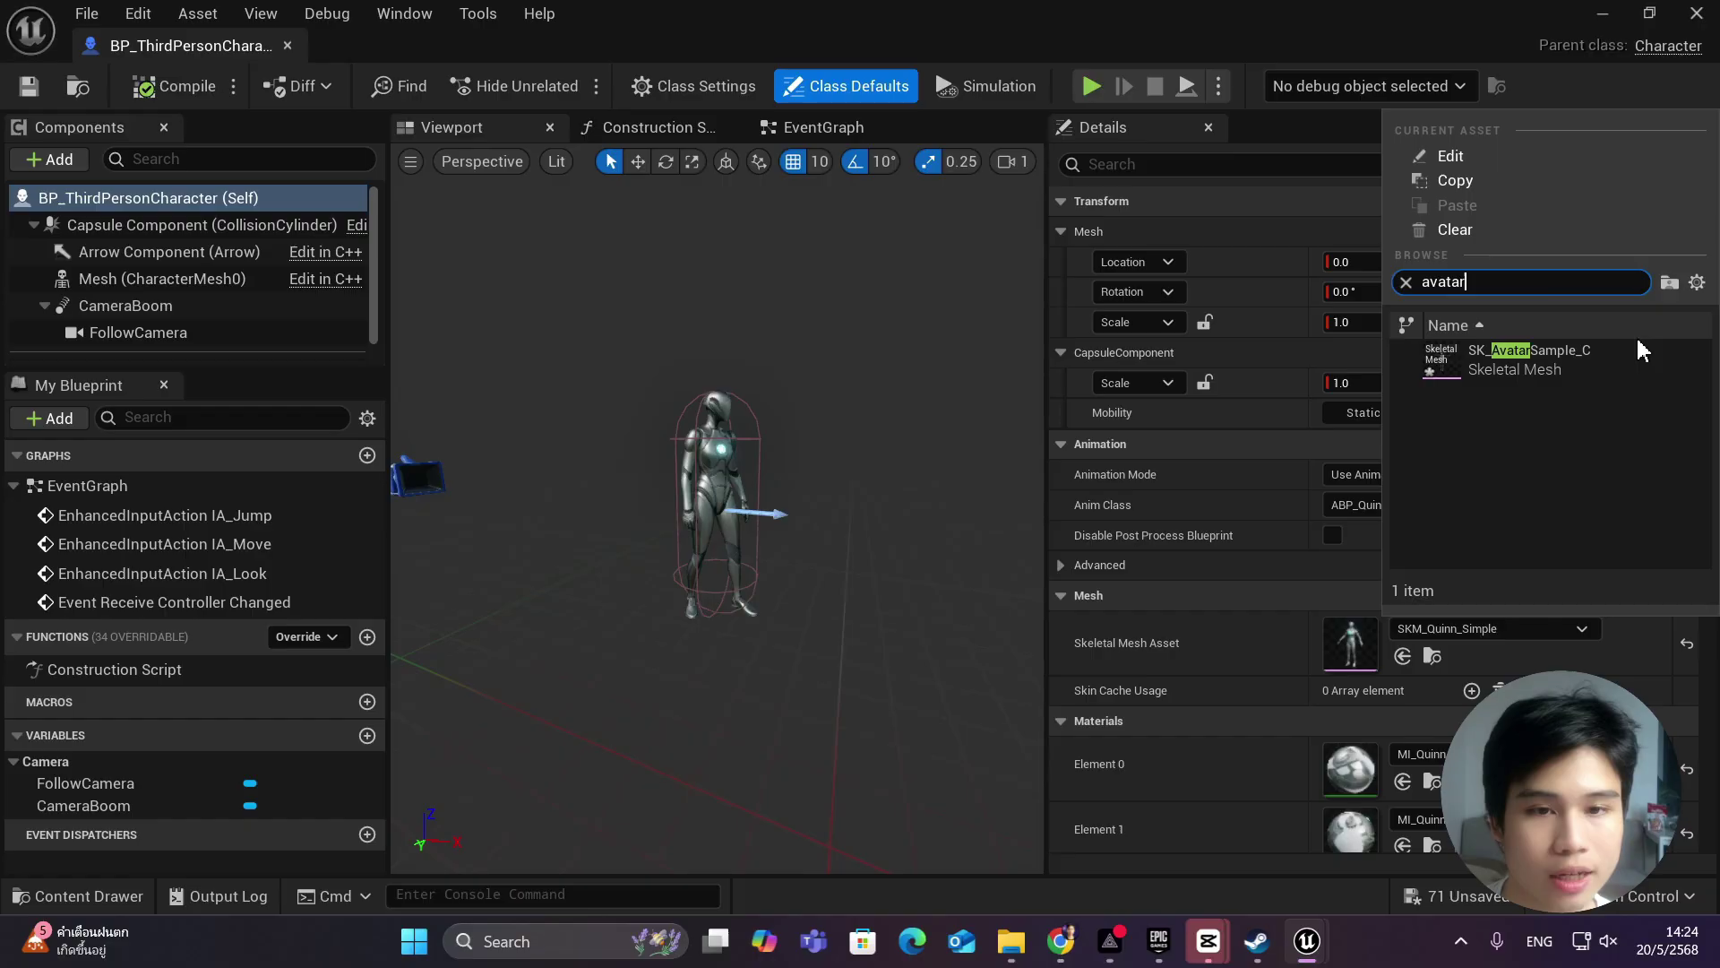
left_click(1606, 356)
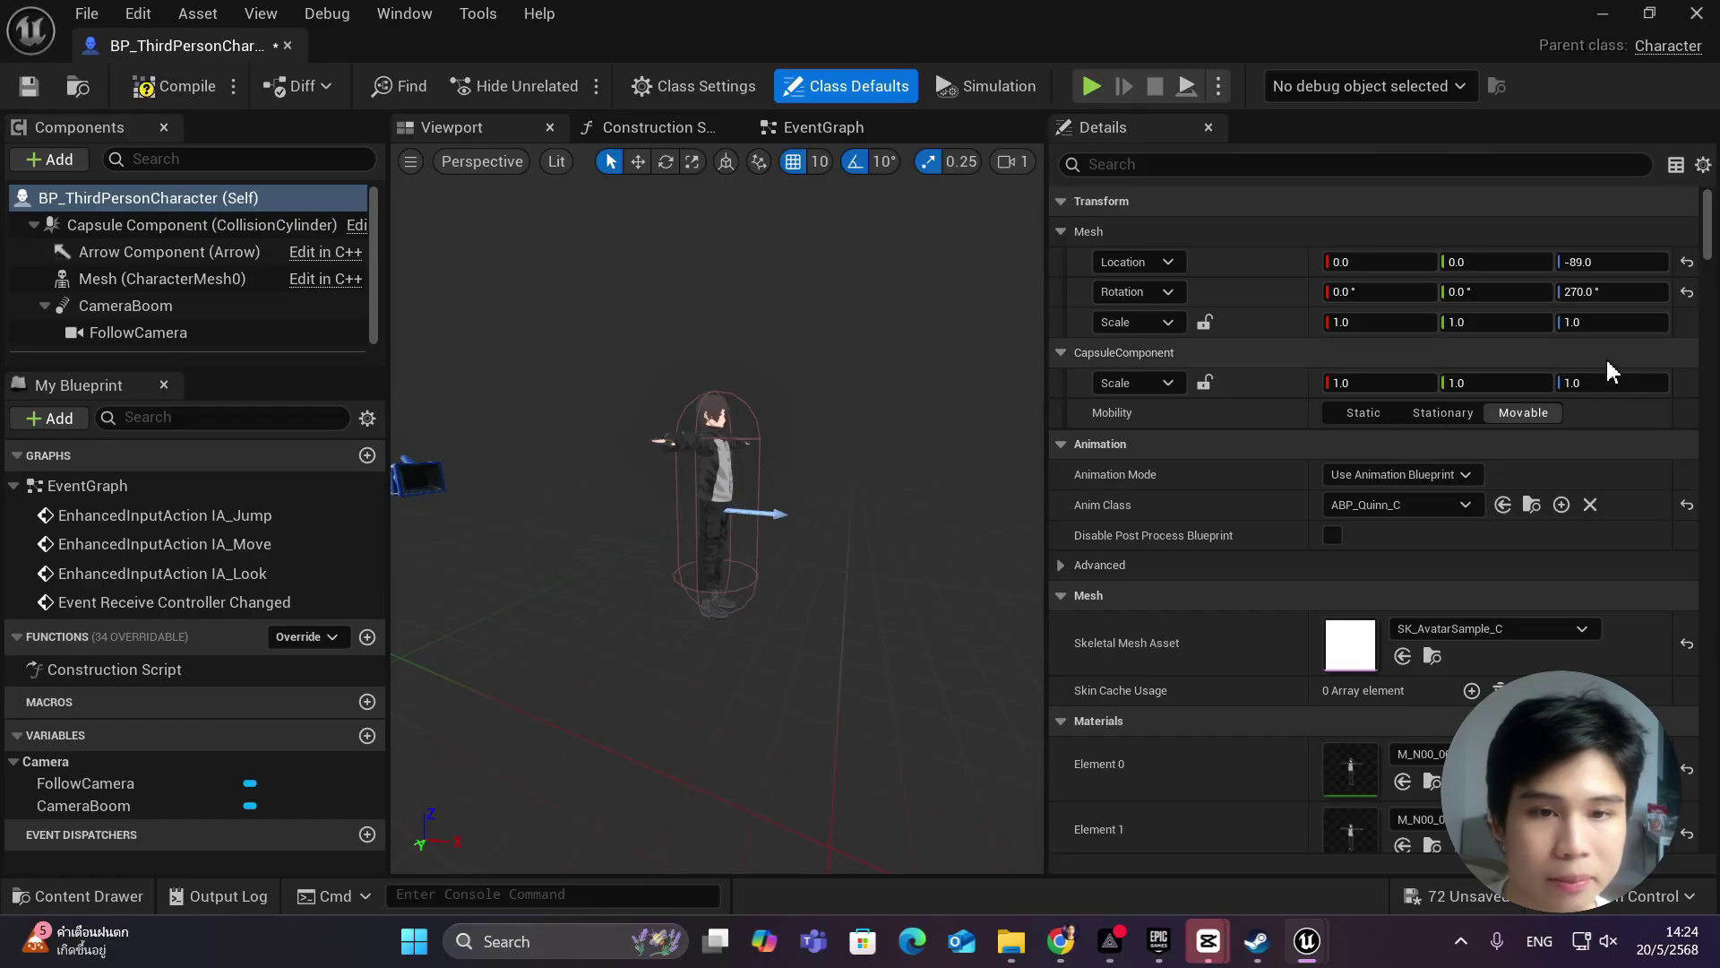
left_click(1396, 507)
type("aa")
key("BackSpace")
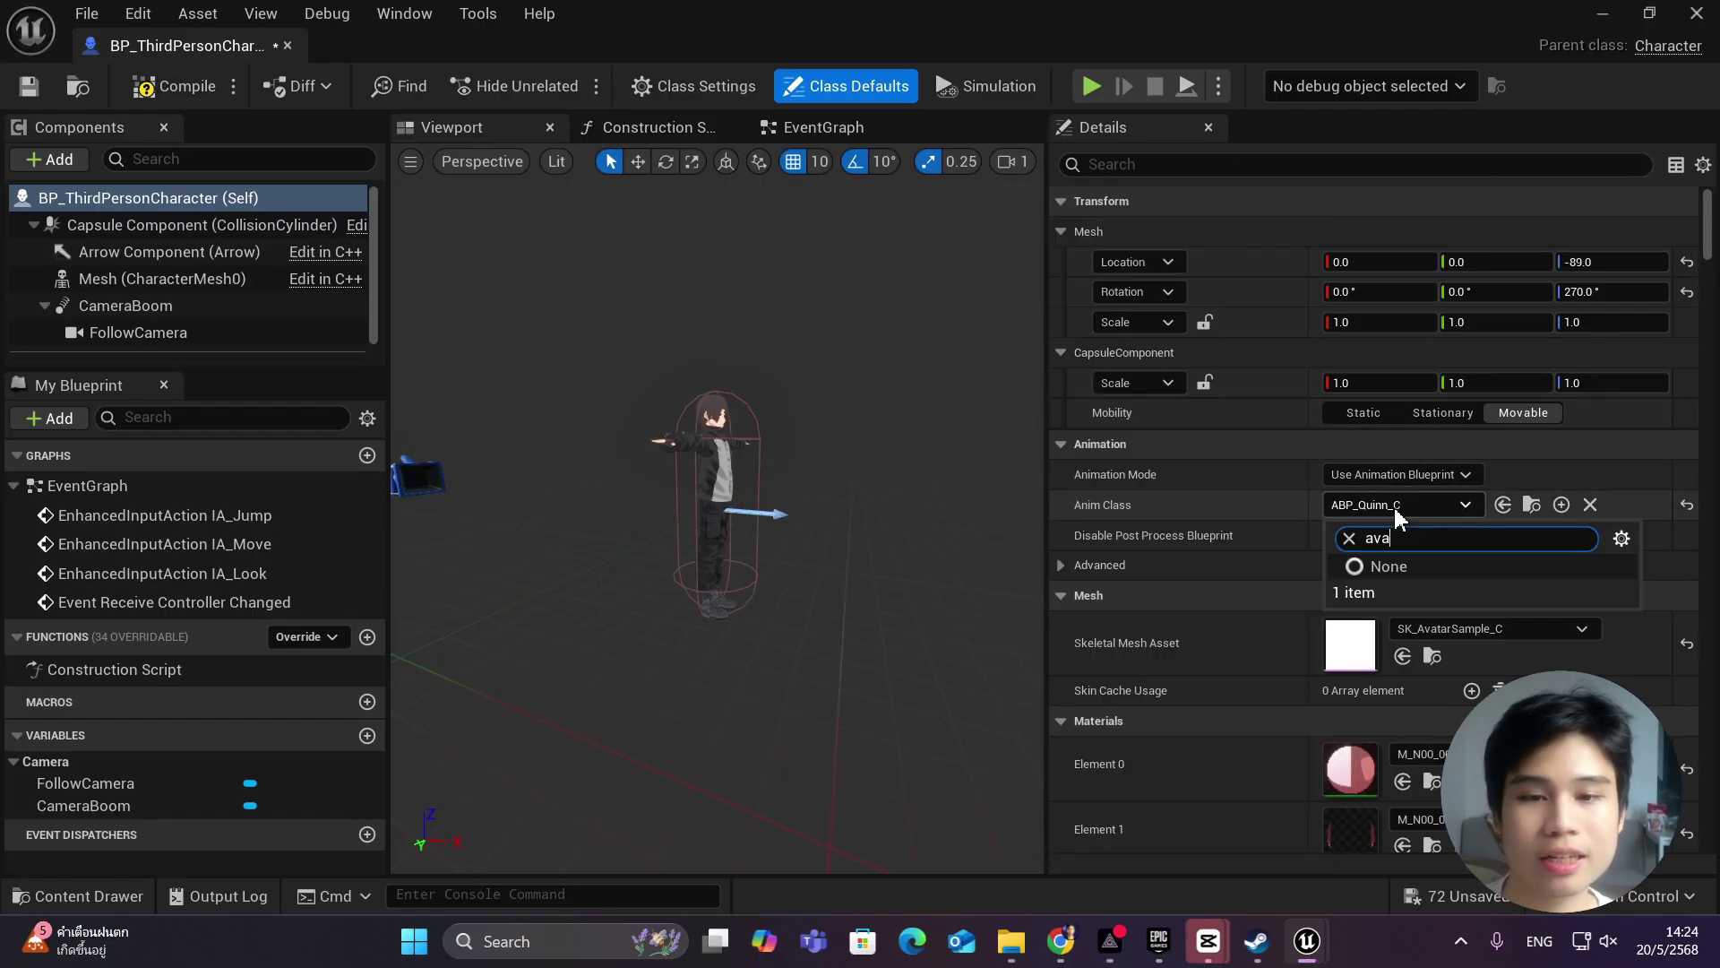
type("va")
key("BackSpace")
key("BackSpace")
key("BackSpace")
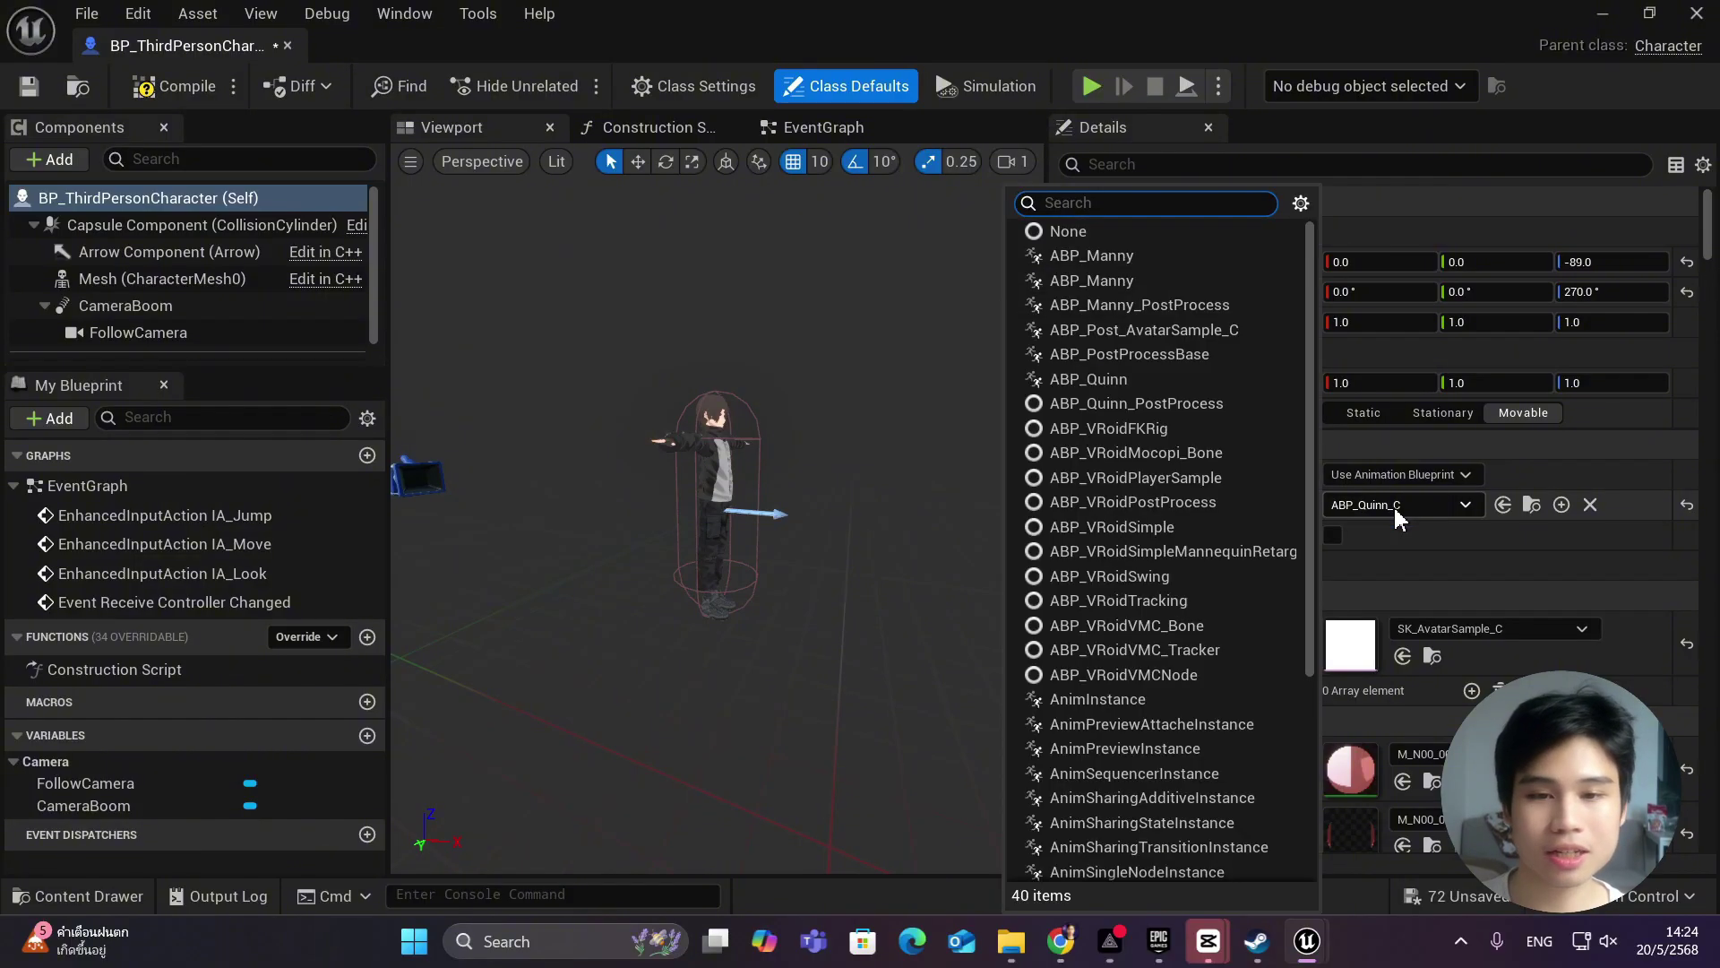
type("manny")
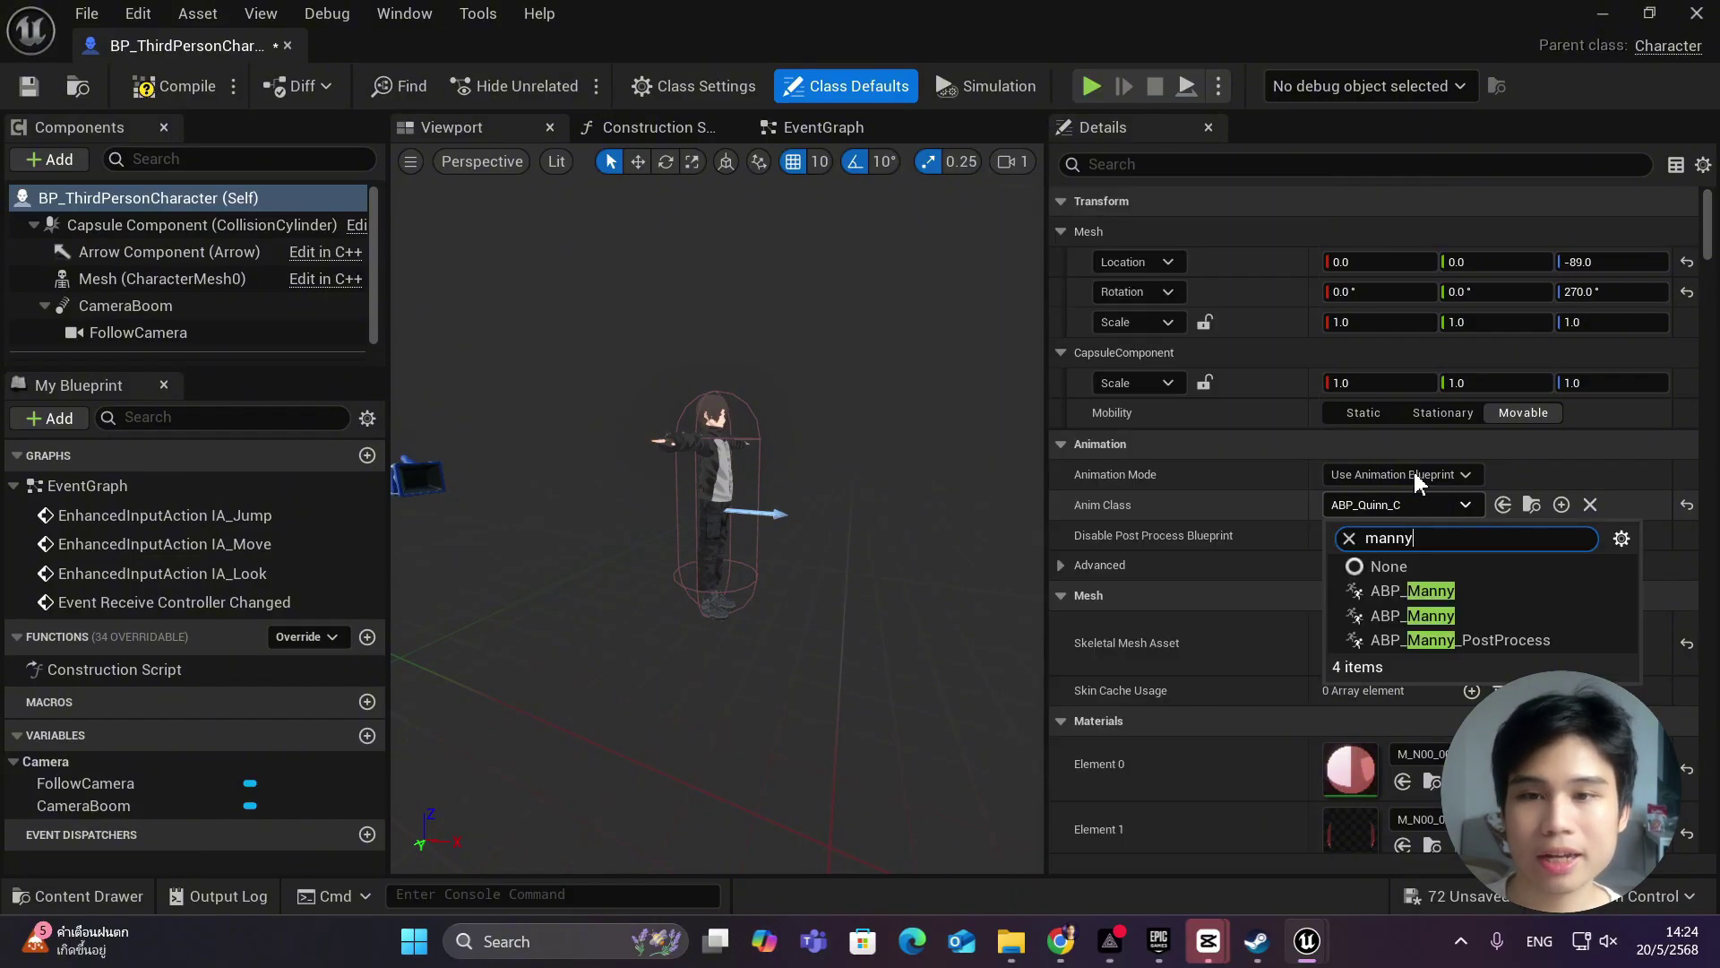
left_click(1387, 589)
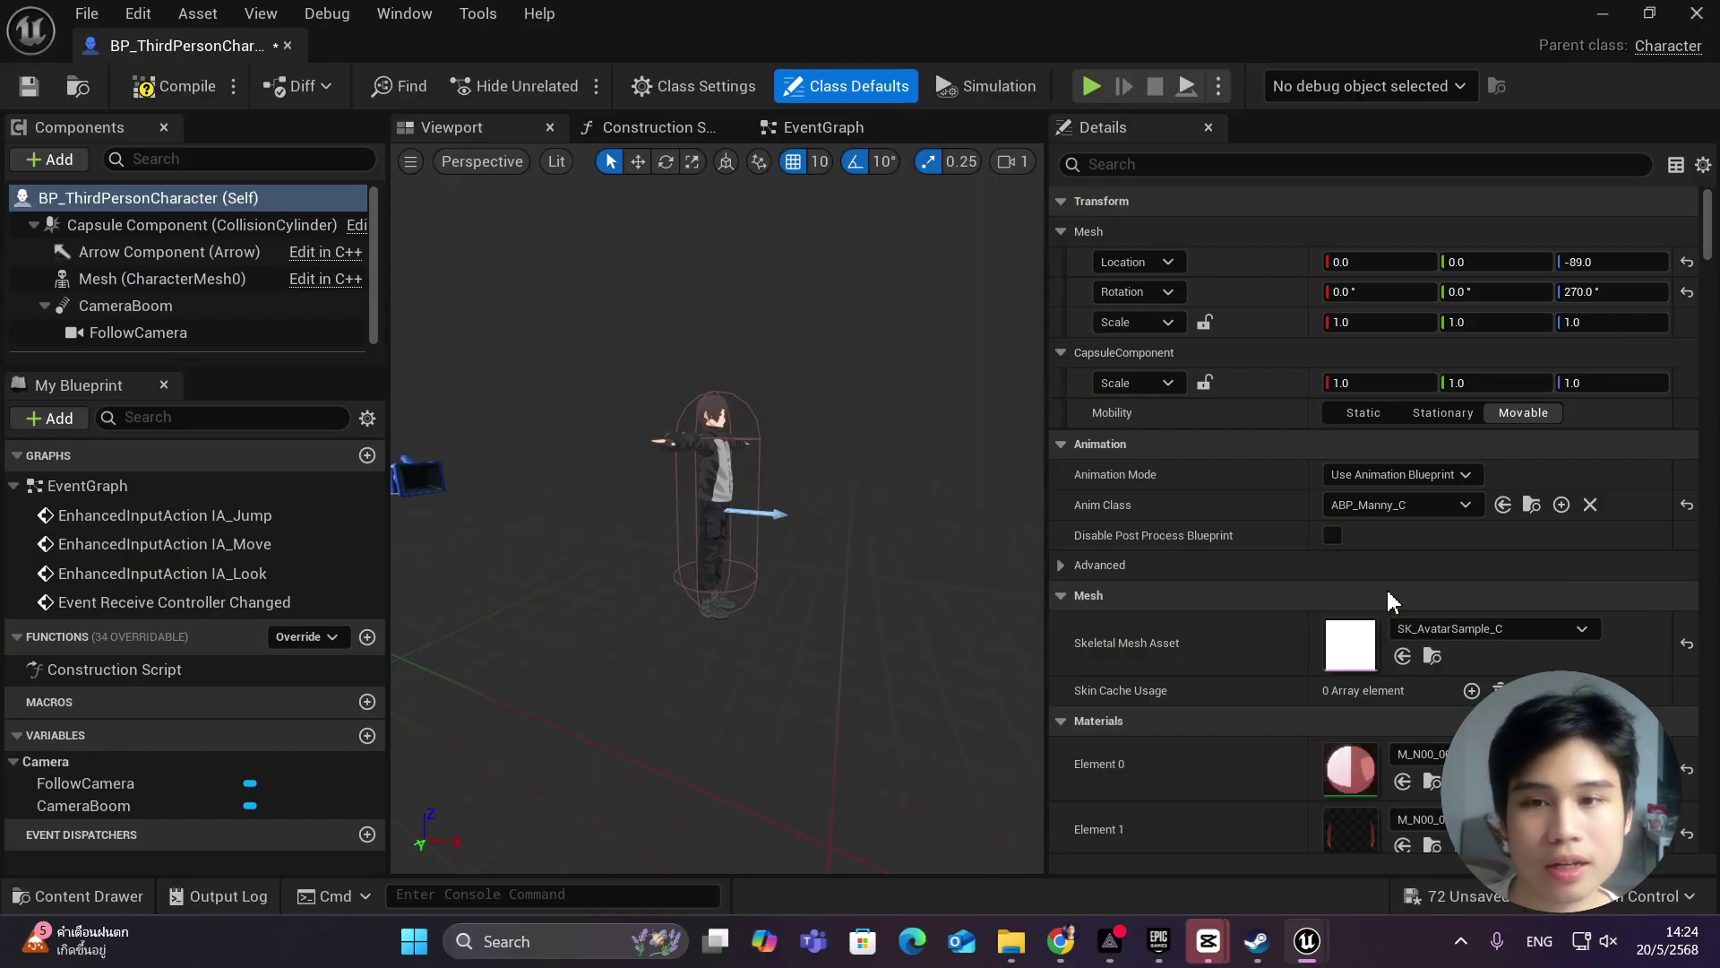
Step: Compile BP_ThirdPersonCharacter with the new mesh and animation class
left_click(1405, 500)
key("Escape")
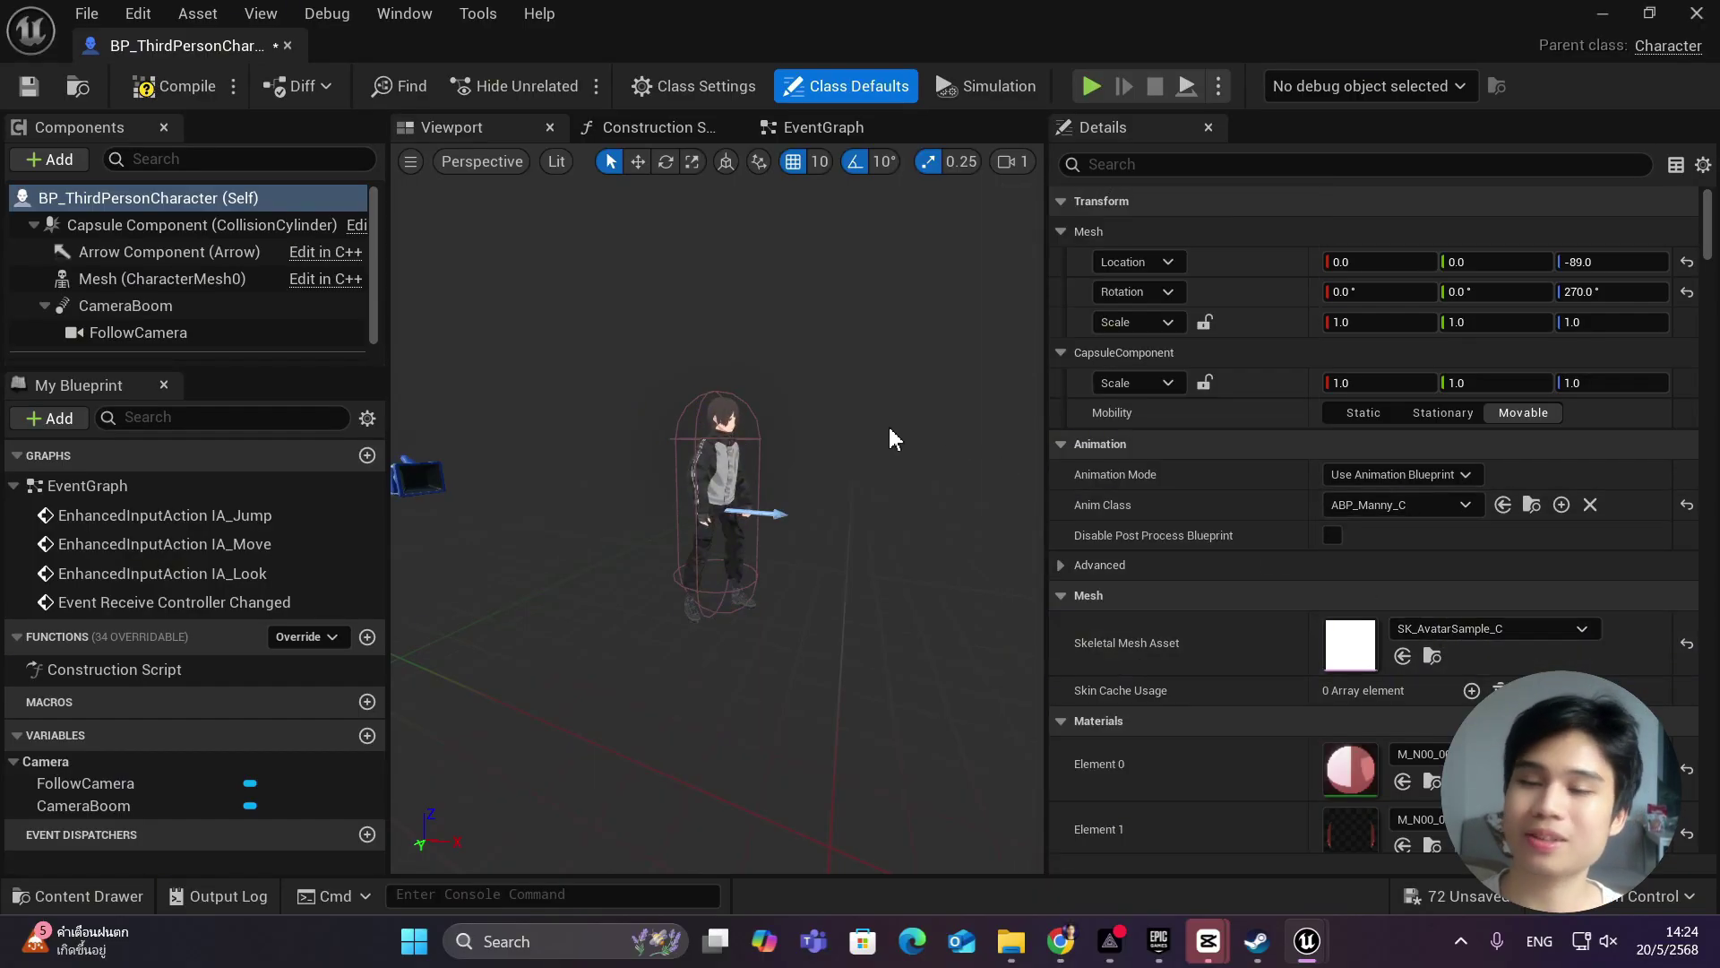
scroll(891, 438, "up", 5)
scroll(890, 438, "down", 3)
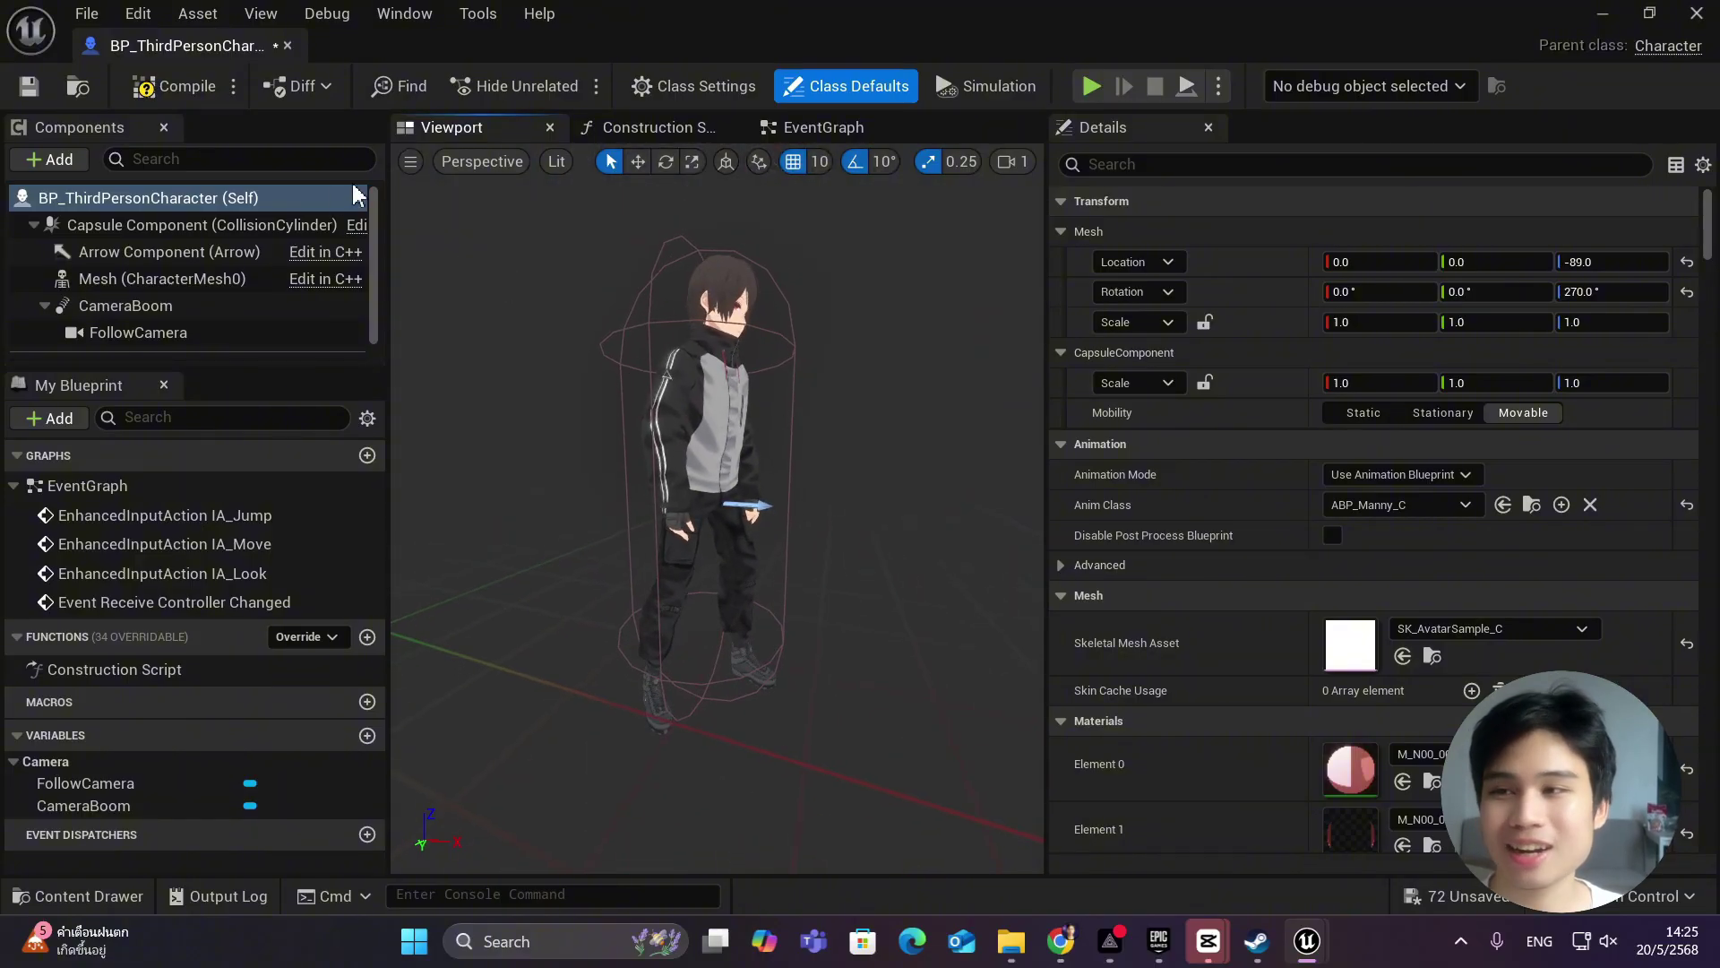
key("F7")
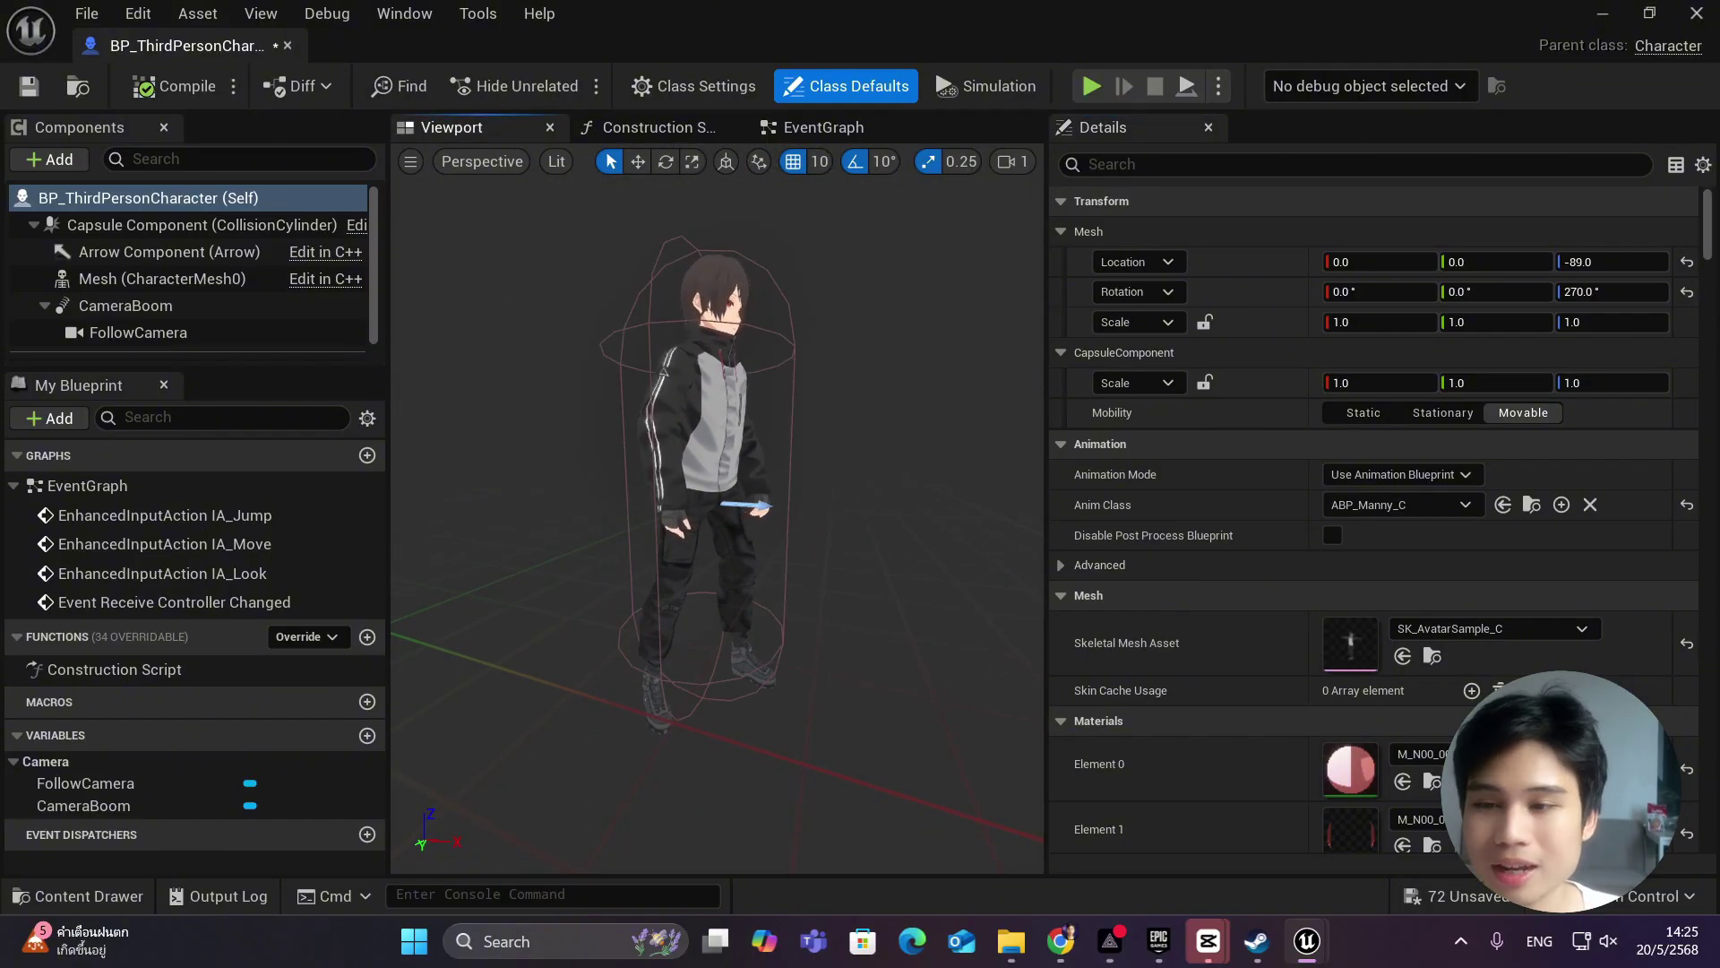
scroll(717, 537, "up", 2)
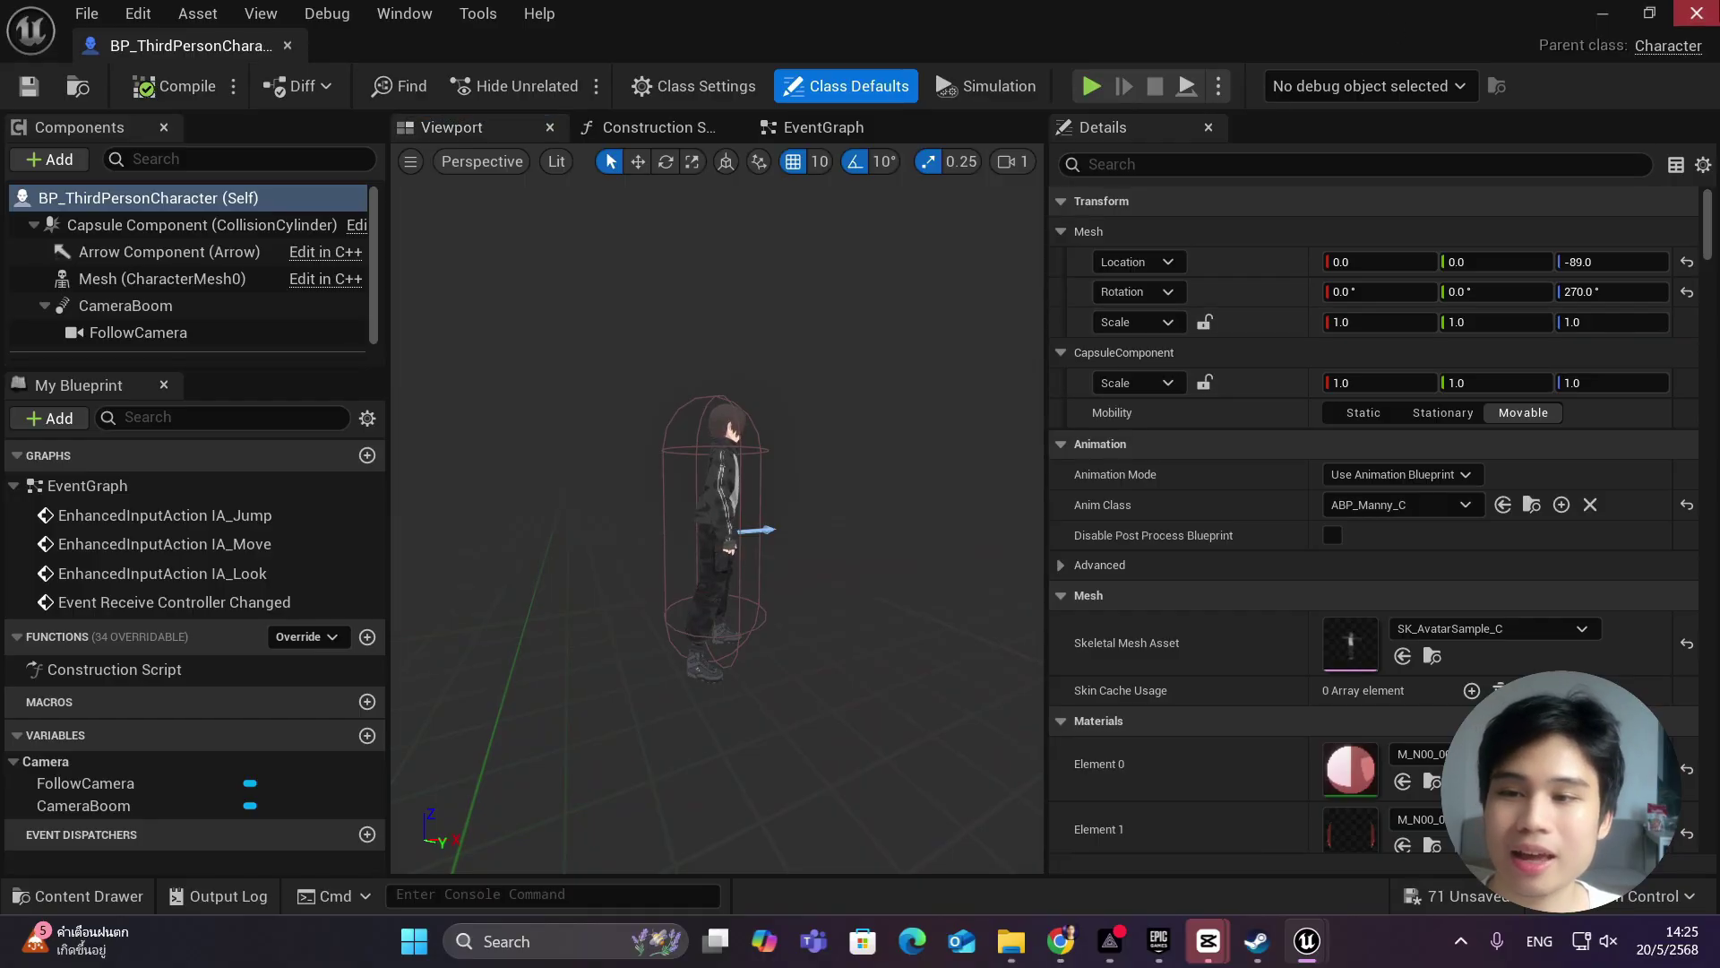
Step: Return to the level editor, enlarge the viewport, and play ThirdPersonMap in the editor
left_click(1604, 15)
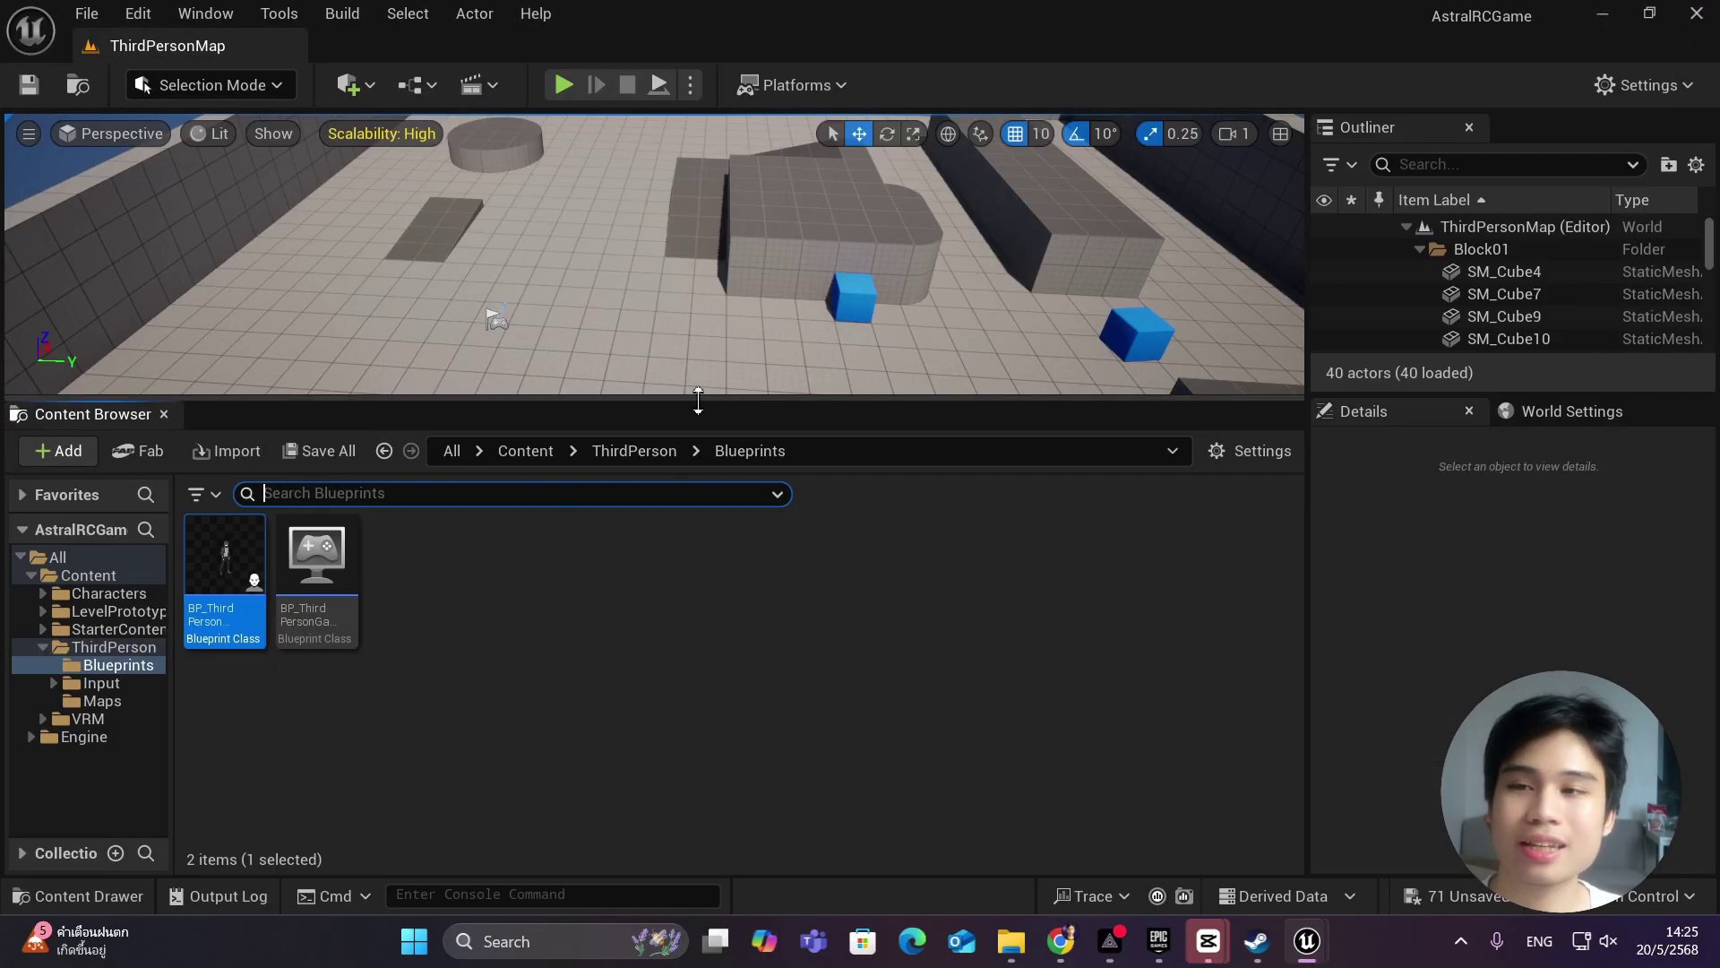
left_click_drag(698, 401, 851, 567)
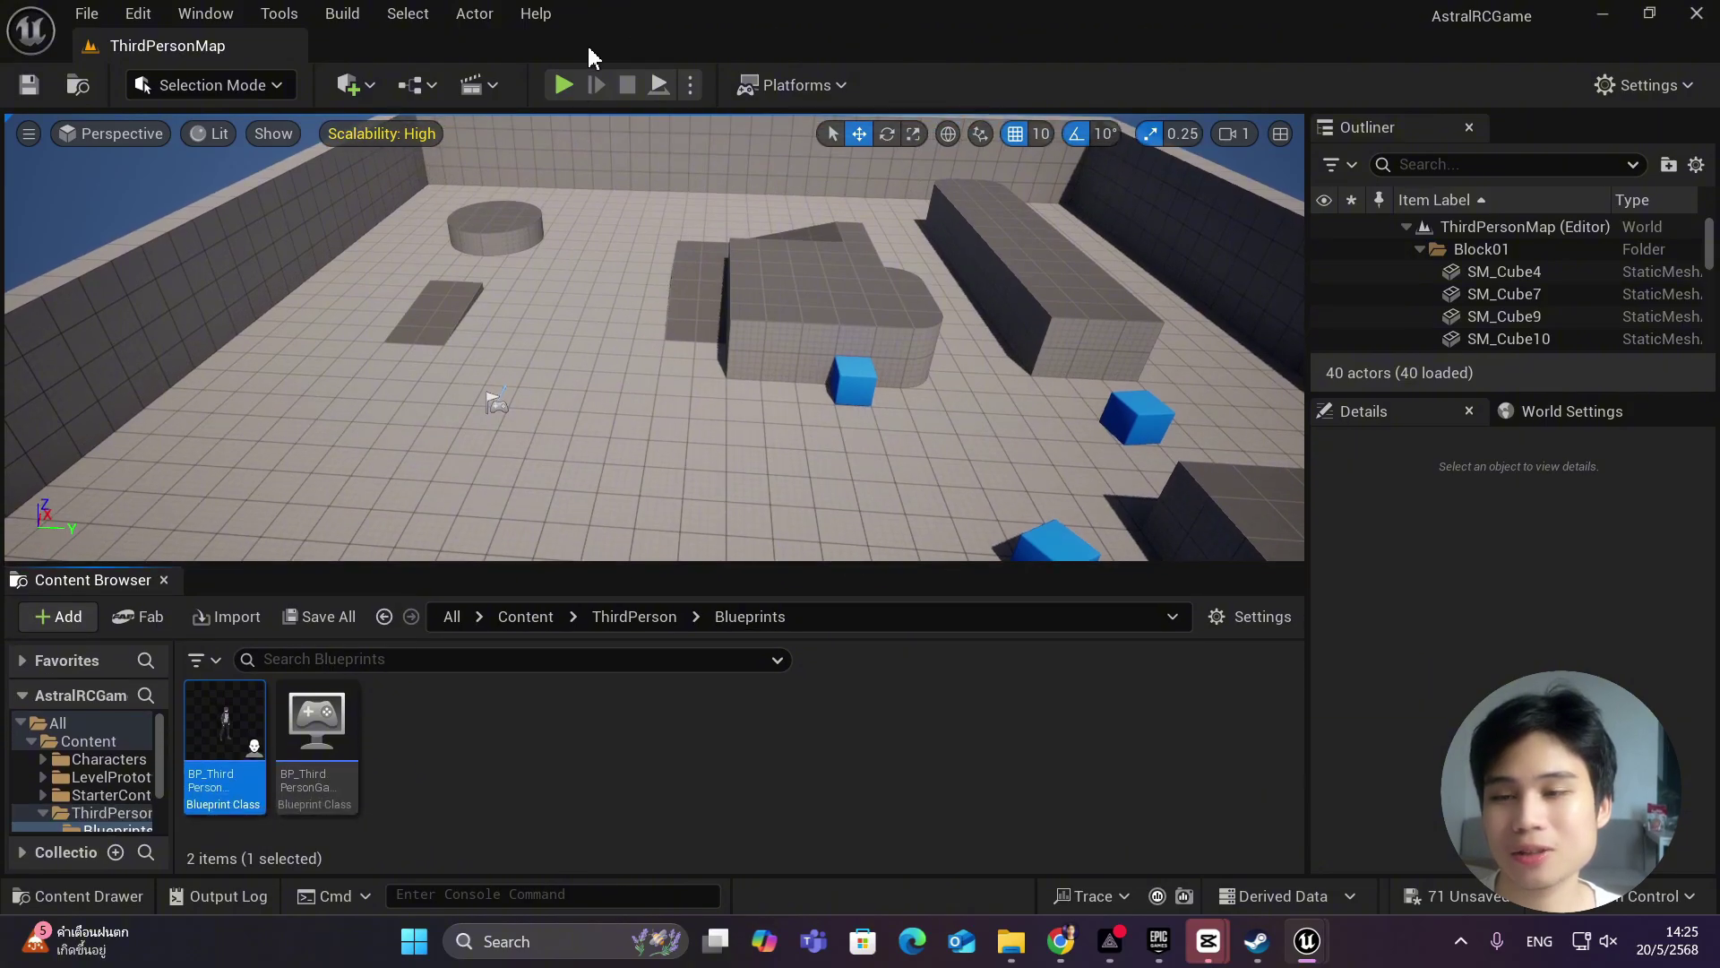
left_click(563, 85)
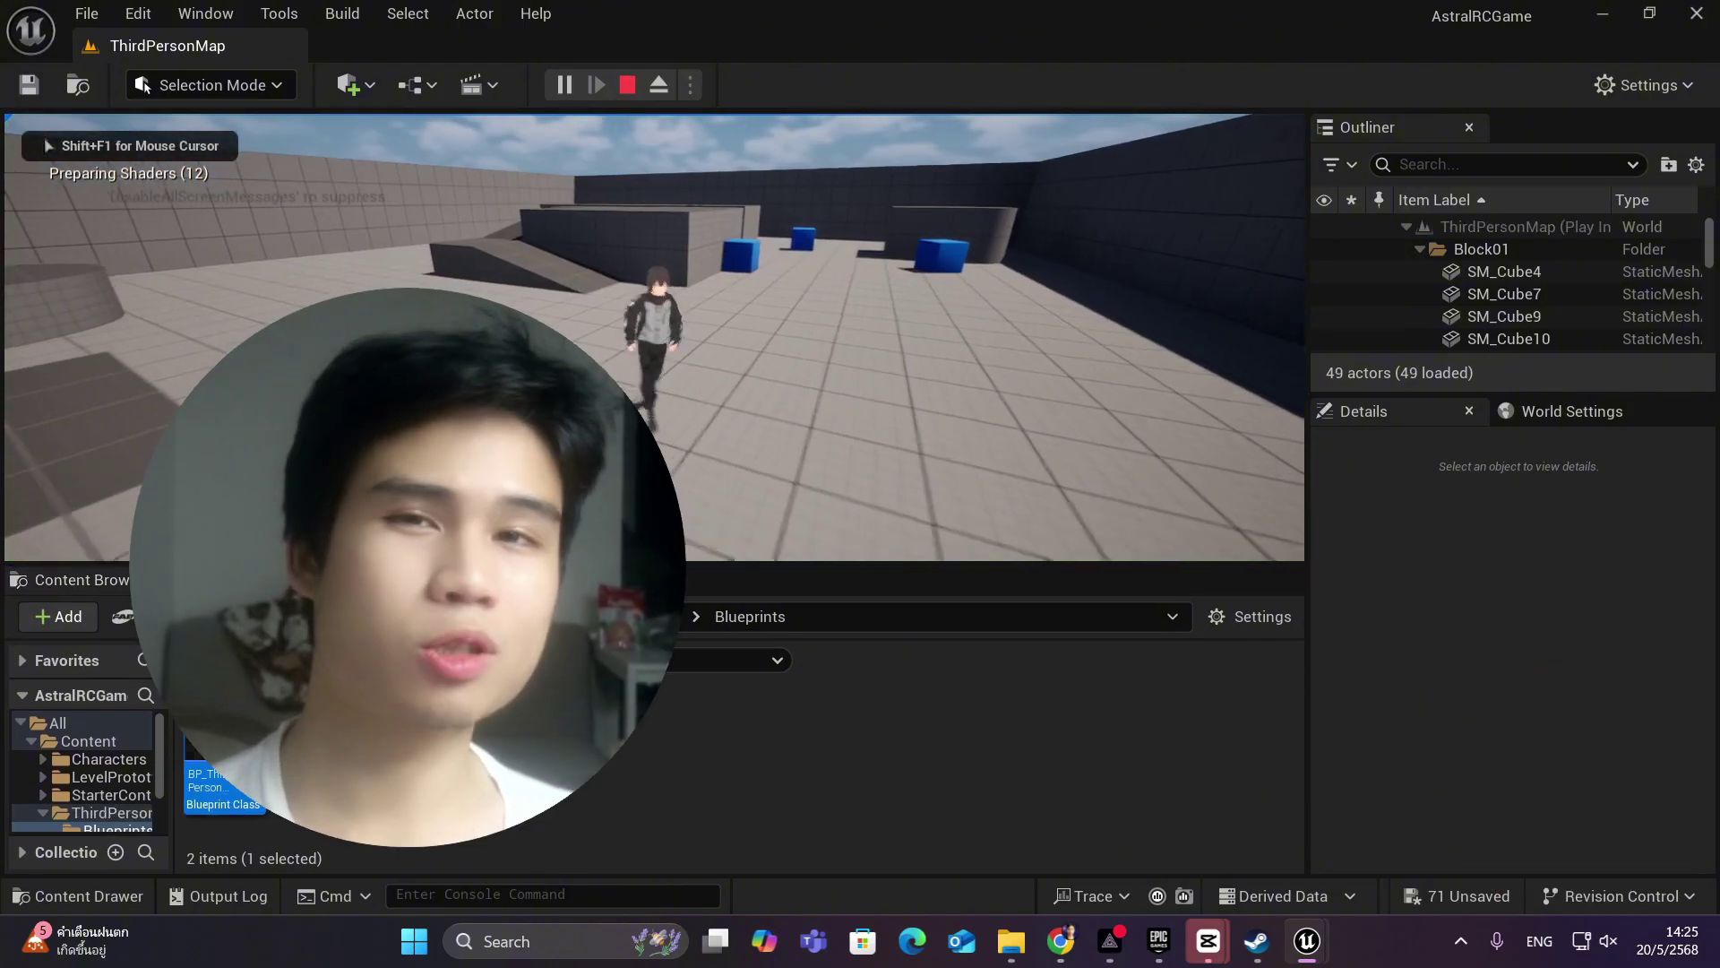